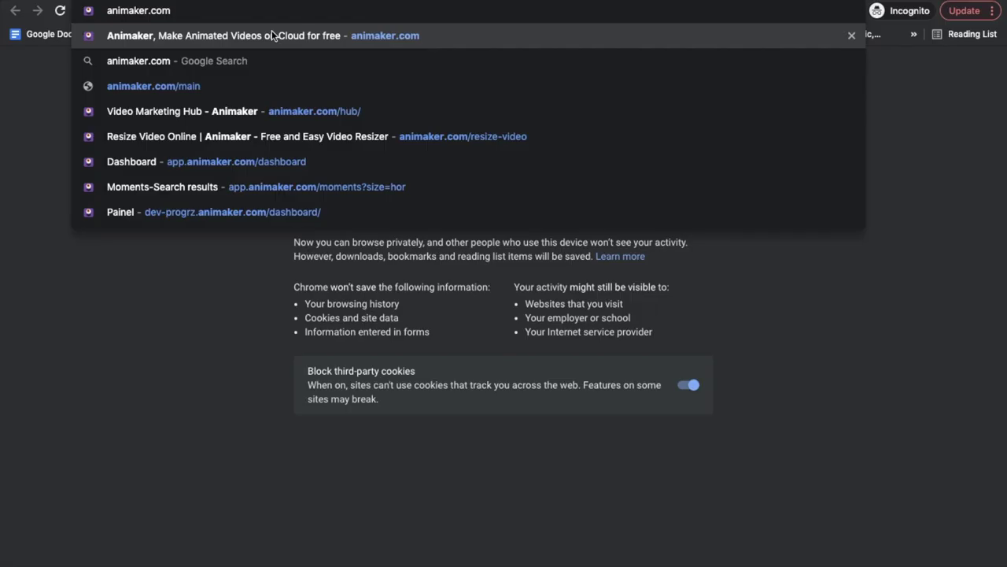
- Enter animaker.com/deck in the address bar of an incognito browser window
{"action": "type", "text": "/deck"}
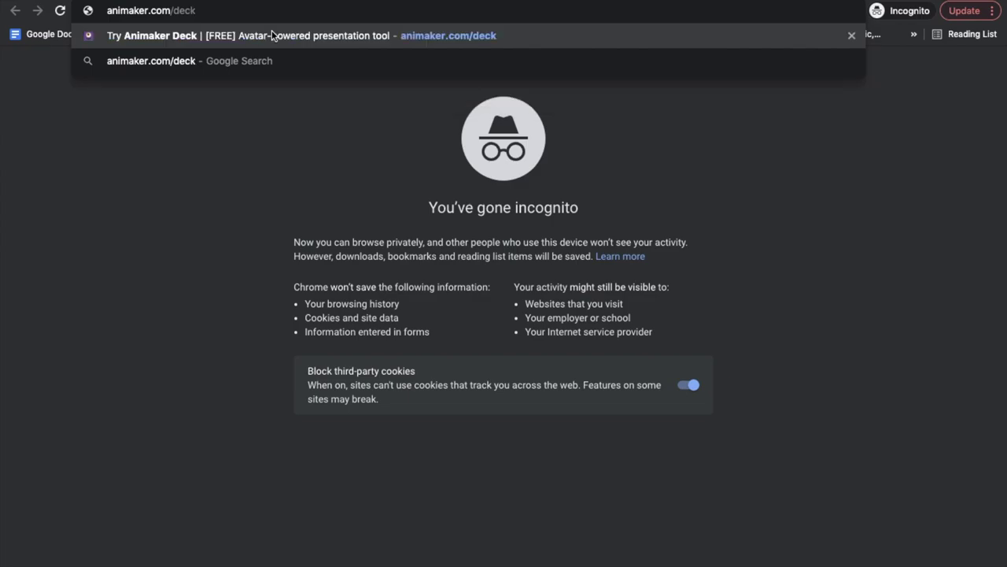
- Launch Animaker Deck from animaker.com/deck and create a blank presentation from the dashboard
{"action": "left_click", "coordinate": [272, 32]}
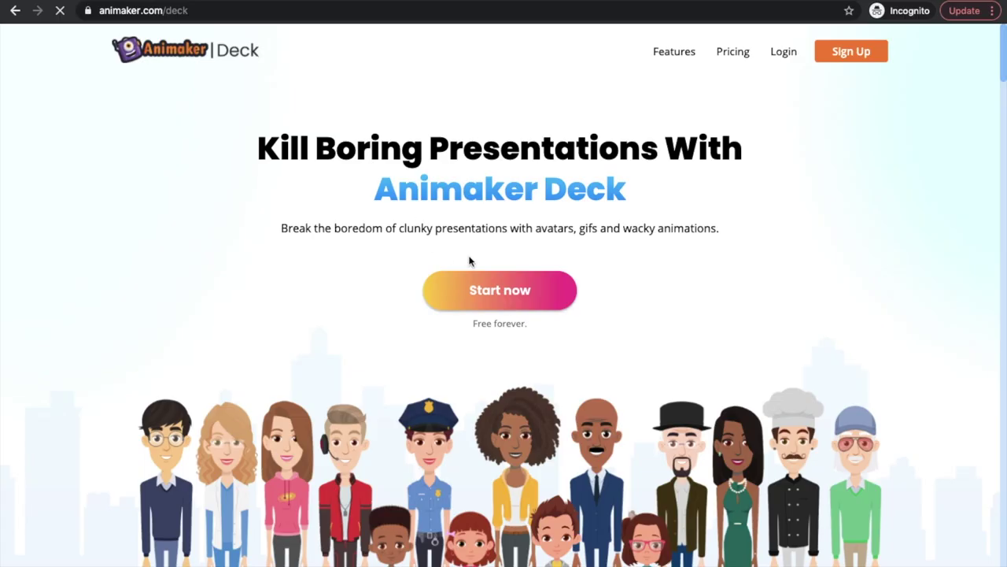
{"action": "left_click", "coordinate": [507, 295]}
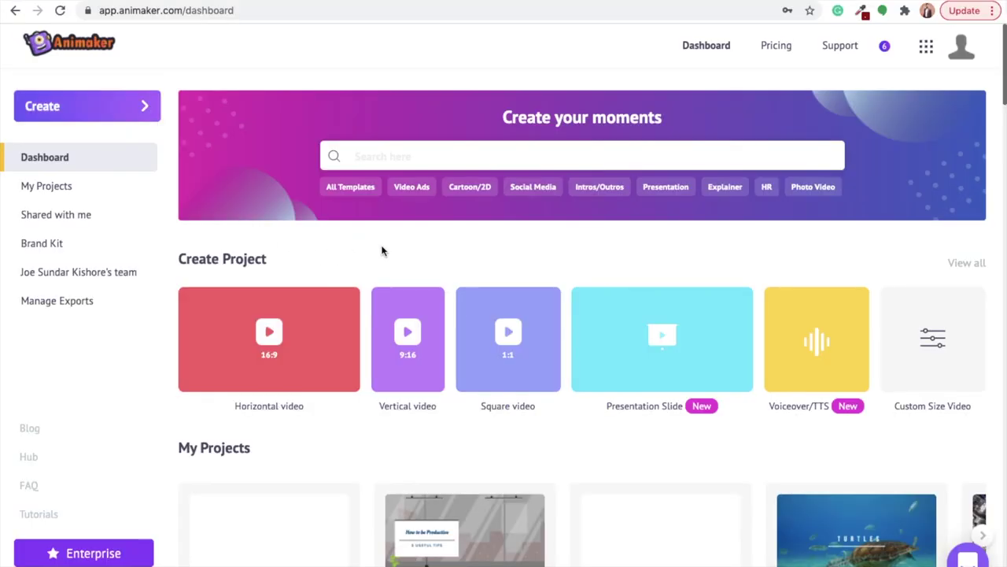
{"action": "left_click", "coordinate": [144, 106]}
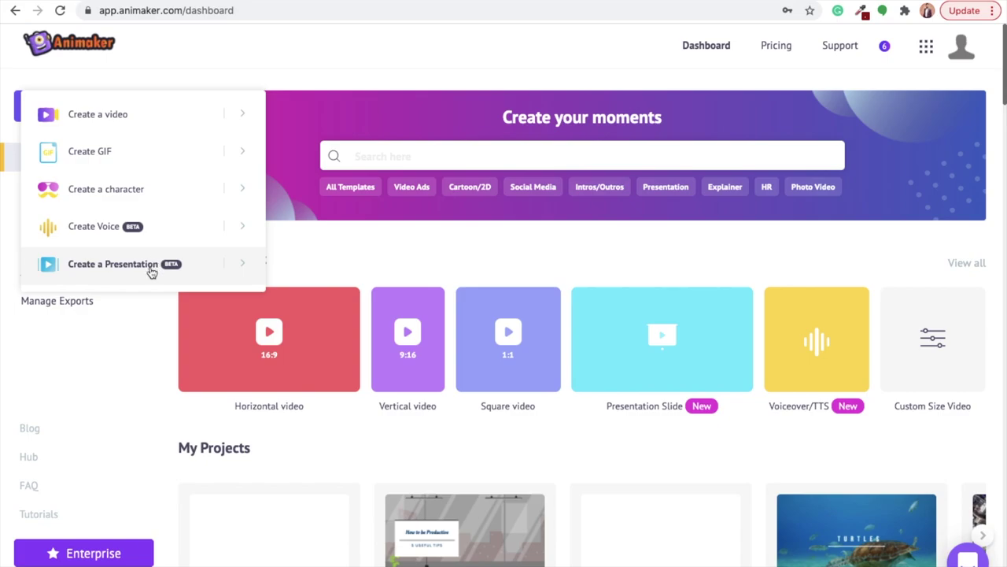
{"action": "left_click", "coordinate": [118, 264]}
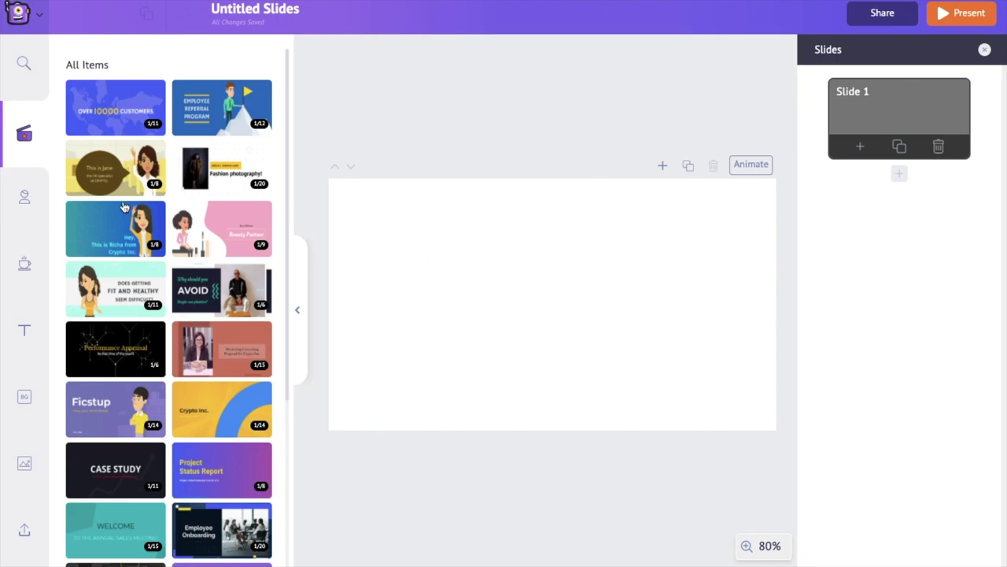
- Browse the stock Characters library, then switch to the My Characters section
{"action": "left_click", "coordinate": [24, 202]}
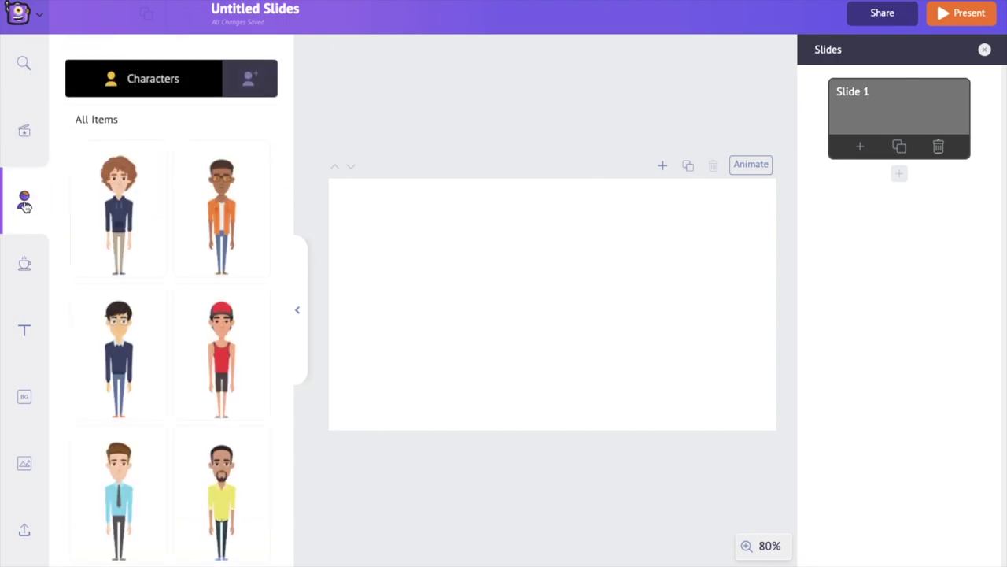
{"action": "scroll", "coordinate": [168, 301], "scroll_direction": "down", "scroll_amount": 3}
{"action": "scroll", "coordinate": [168, 302], "scroll_direction": "down", "scroll_amount": 15}
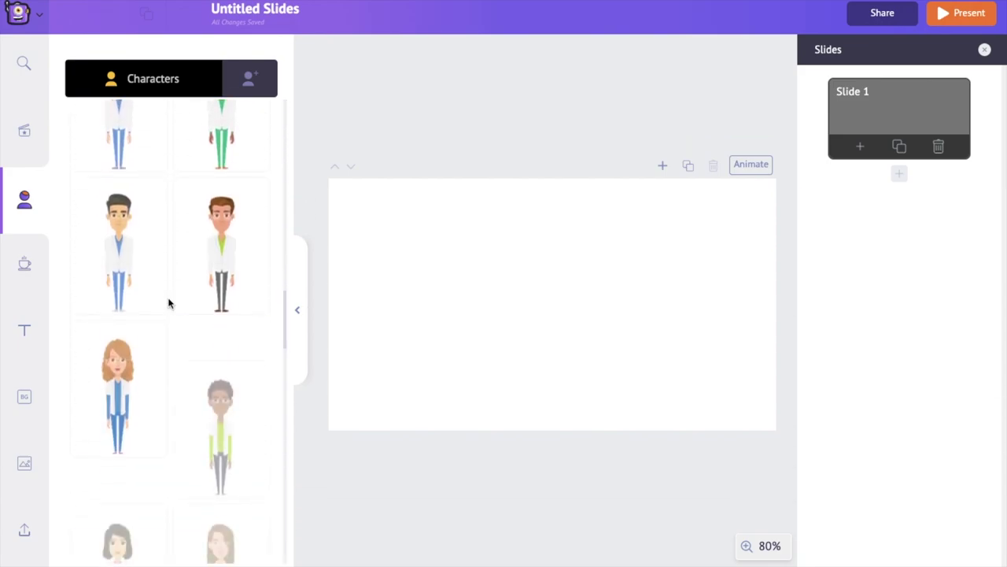
{"action": "scroll", "coordinate": [168, 302], "scroll_direction": "down", "scroll_amount": 10}
{"action": "scroll", "coordinate": [169, 303], "scroll_direction": "up", "scroll_amount": 10}
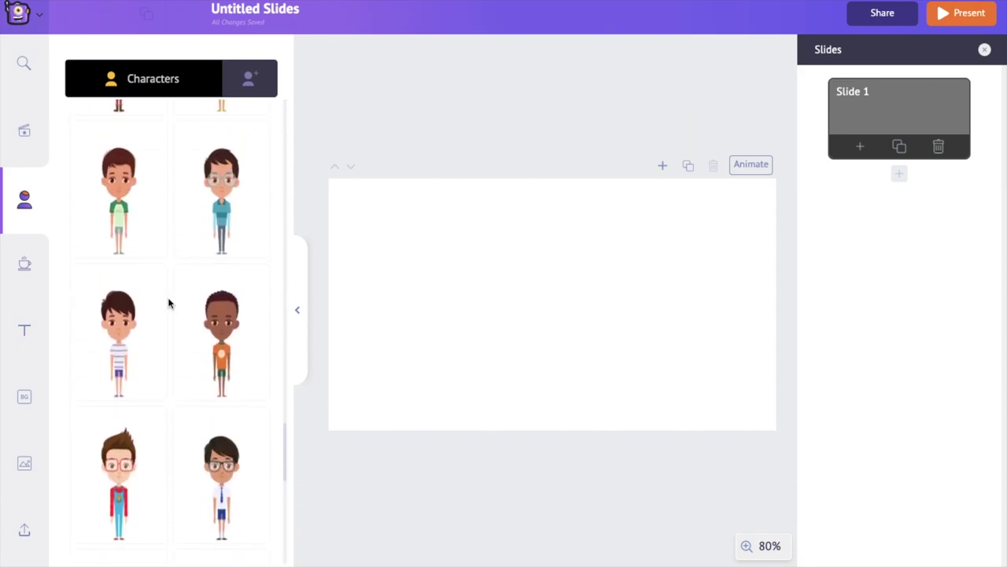
{"action": "scroll", "coordinate": [168, 303], "scroll_direction": "up", "scroll_amount": 8}
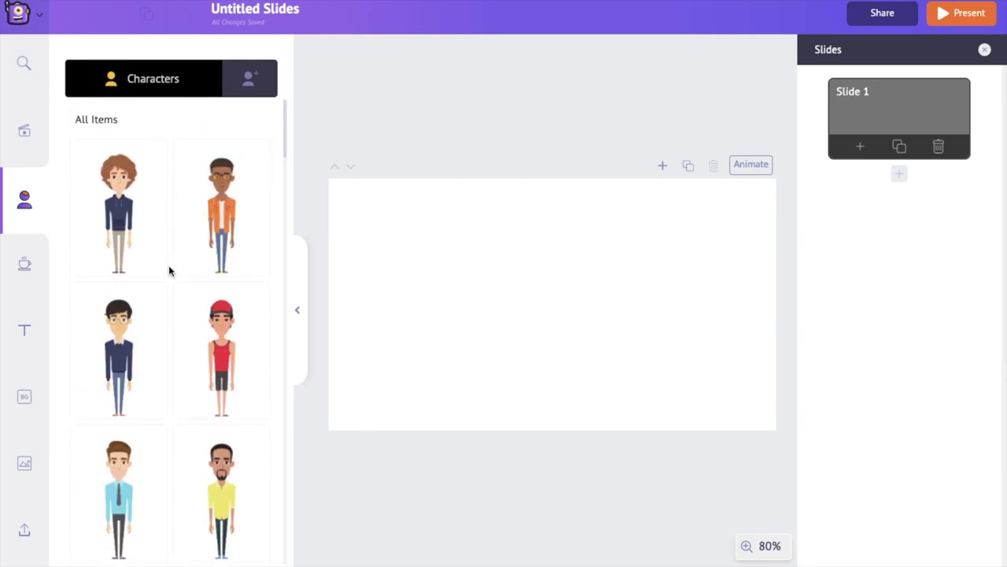
{"action": "left_click", "coordinate": [254, 80]}
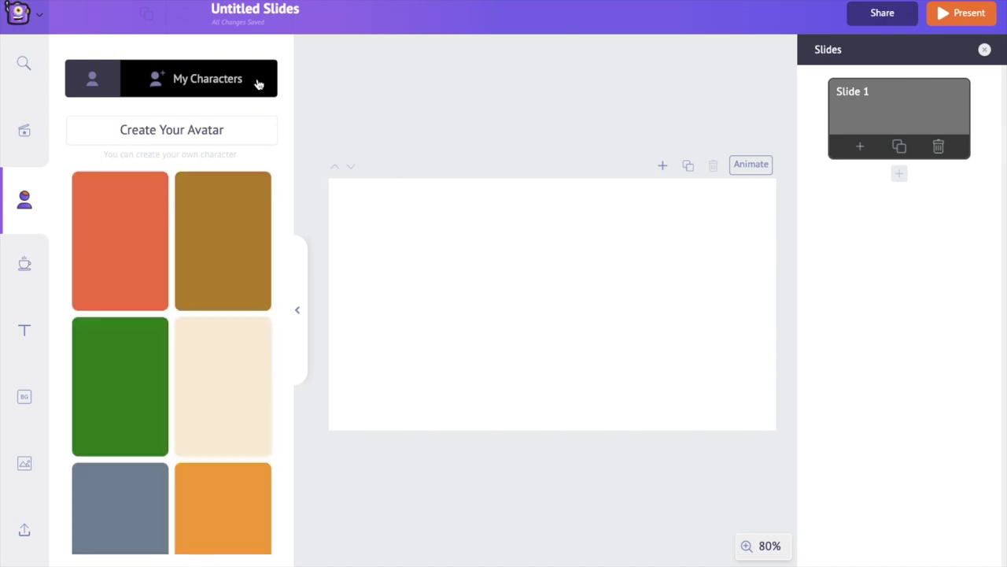
- Start a male custom avatar from the orange-jacket look and give it messy hair
{"action": "left_click", "coordinate": [220, 134]}
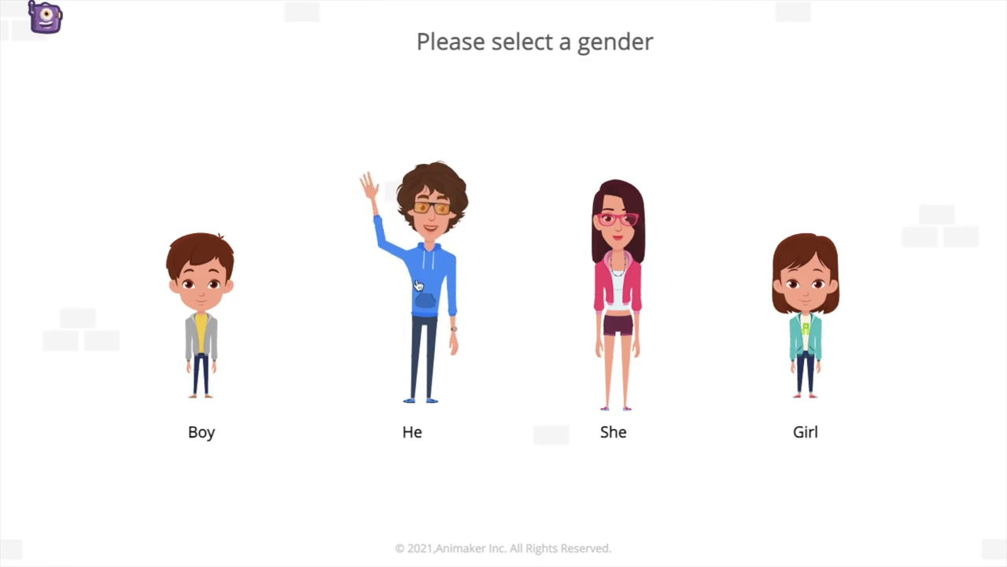
{"action": "left_click", "coordinate": [426, 145]}
{"action": "left_click", "coordinate": [417, 235]}
{"action": "left_click", "coordinate": [982, 140]}
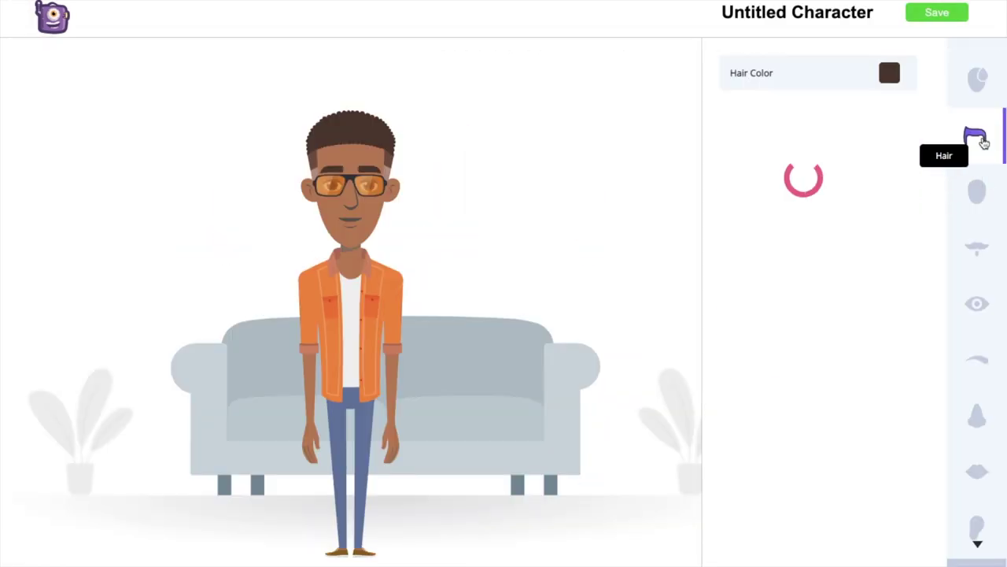
{"action": "left_click", "coordinate": [779, 271]}
{"action": "scroll", "coordinate": [867, 403], "scroll_direction": "down", "scroll_amount": 5}
{"action": "left_click", "coordinate": [867, 403]}
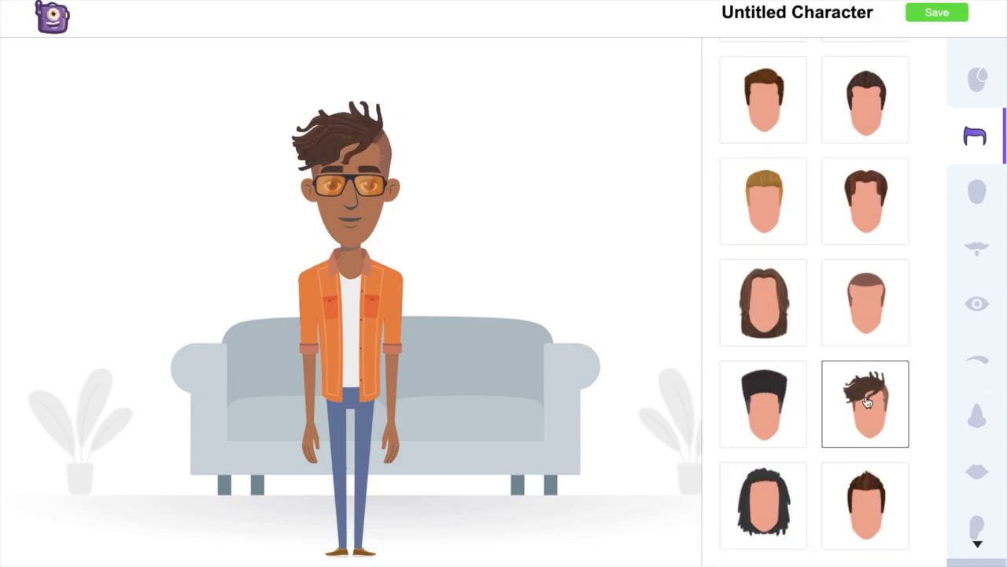
- Dress the avatar in the grey blazer outfit with purple aviator glasses, and save it
{"action": "scroll", "coordinate": [980, 250], "scroll_direction": "down", "scroll_amount": 3}
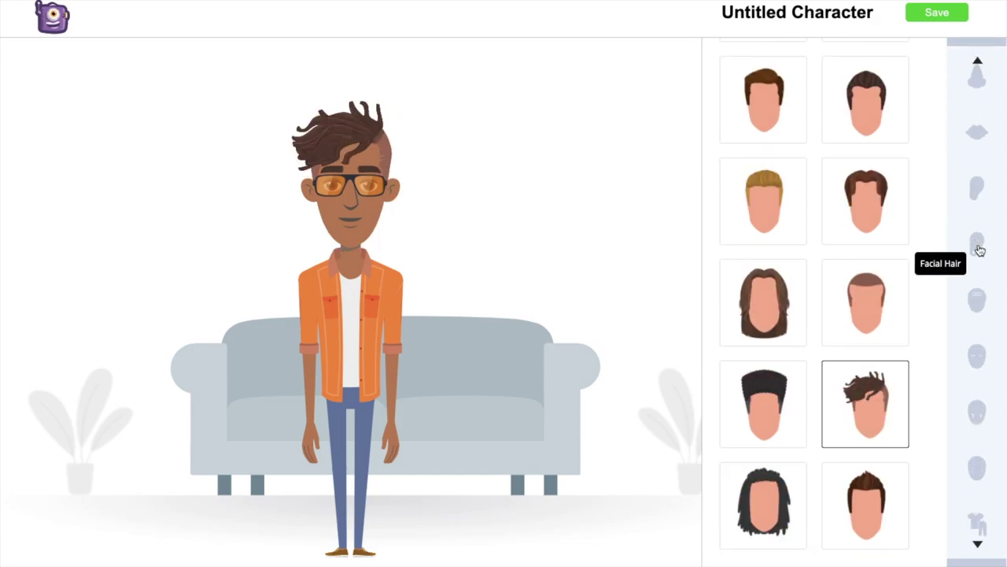
{"action": "left_click", "coordinate": [974, 166]}
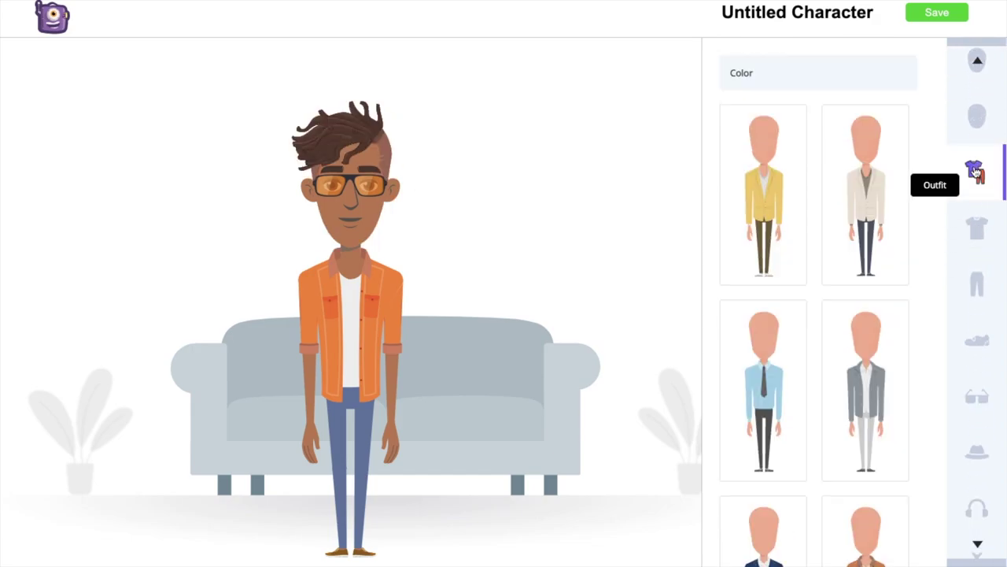
{"action": "left_click", "coordinate": [874, 398]}
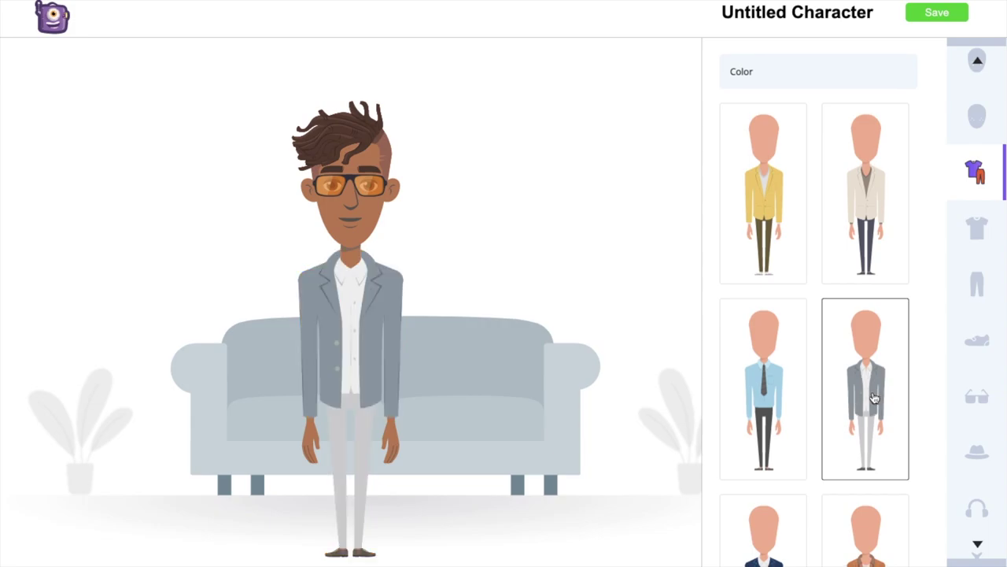
{"action": "left_click", "coordinate": [976, 396]}
{"action": "left_click", "coordinate": [861, 224]}
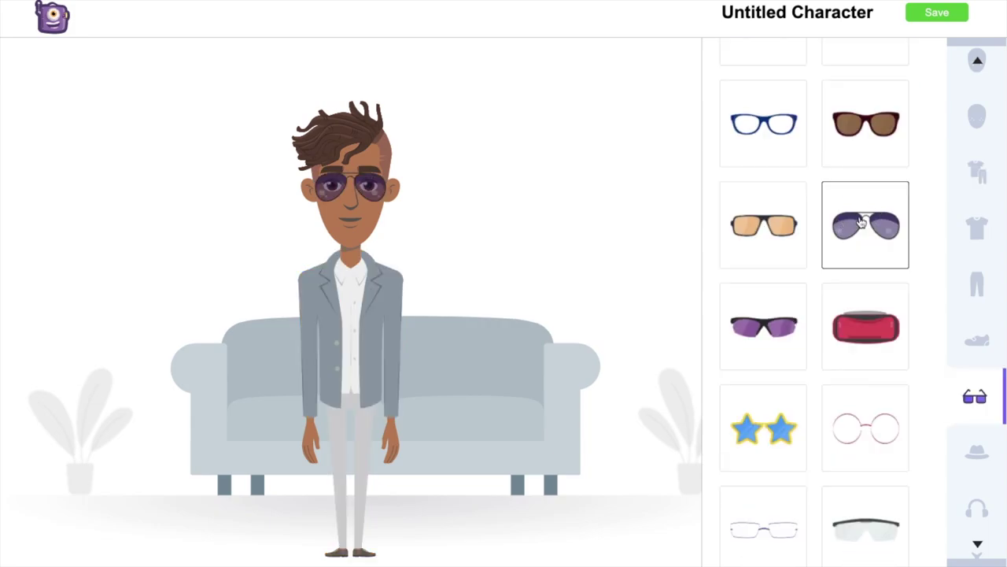
{"action": "scroll", "coordinate": [850, 173], "scroll_direction": "up", "scroll_amount": 3}
{"action": "left_click", "coordinate": [937, 16]}
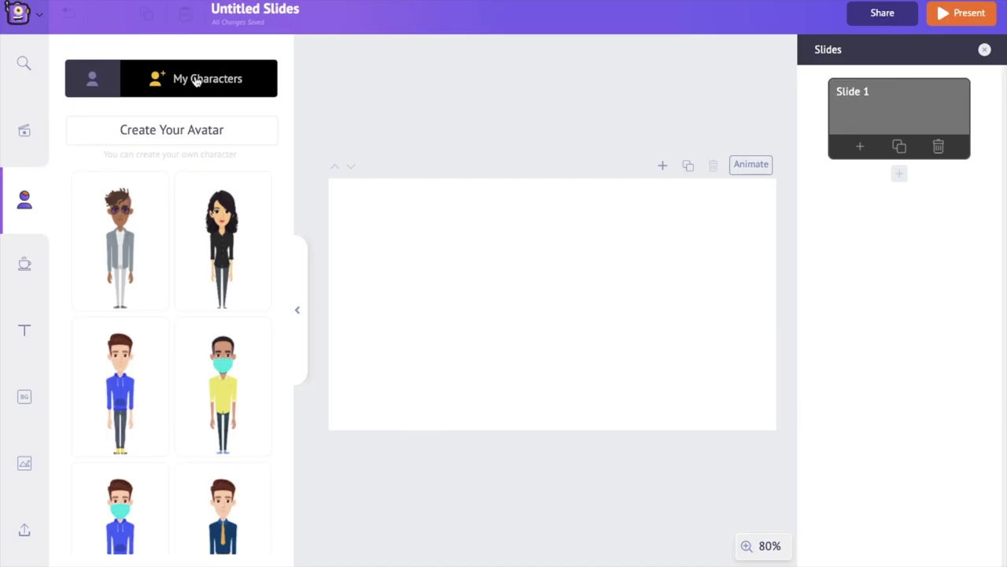
- Replace the custom avatar on Slide 1 with the stock glasses character in a navy sweater
{"action": "left_click", "coordinate": [153, 257]}
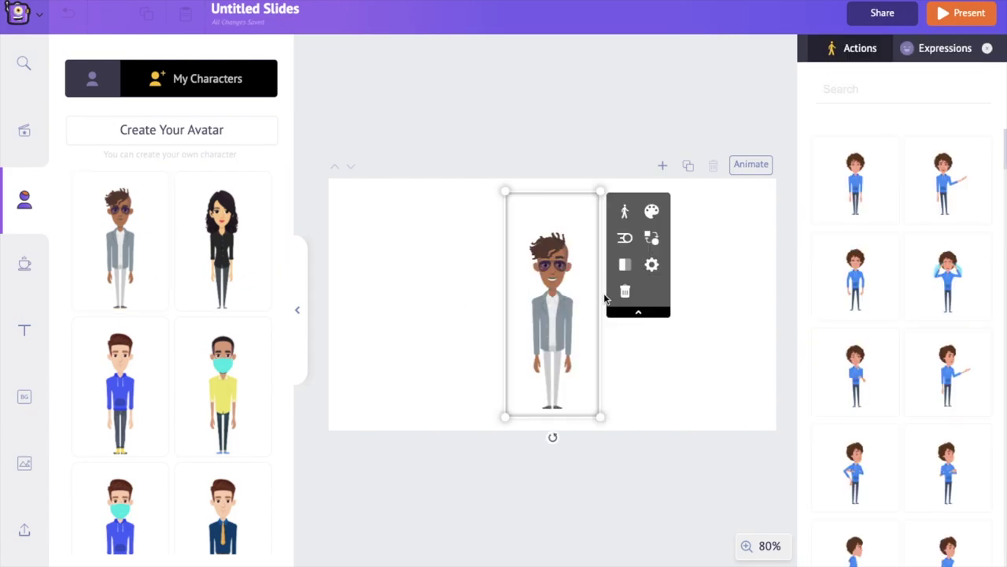
{"action": "left_click", "coordinate": [624, 293]}
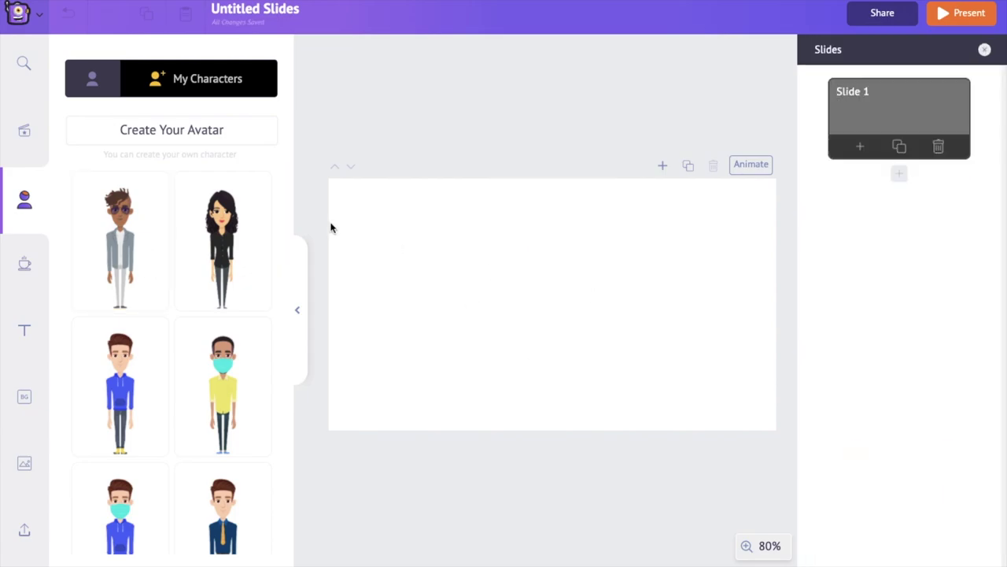
{"action": "left_click", "coordinate": [101, 89]}
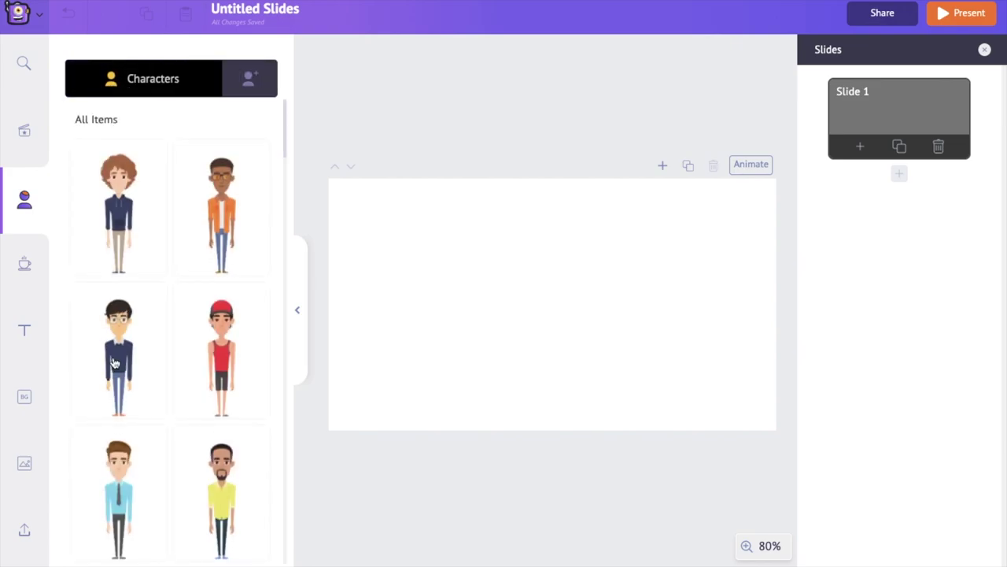
{"action": "left_click", "coordinate": [114, 362]}
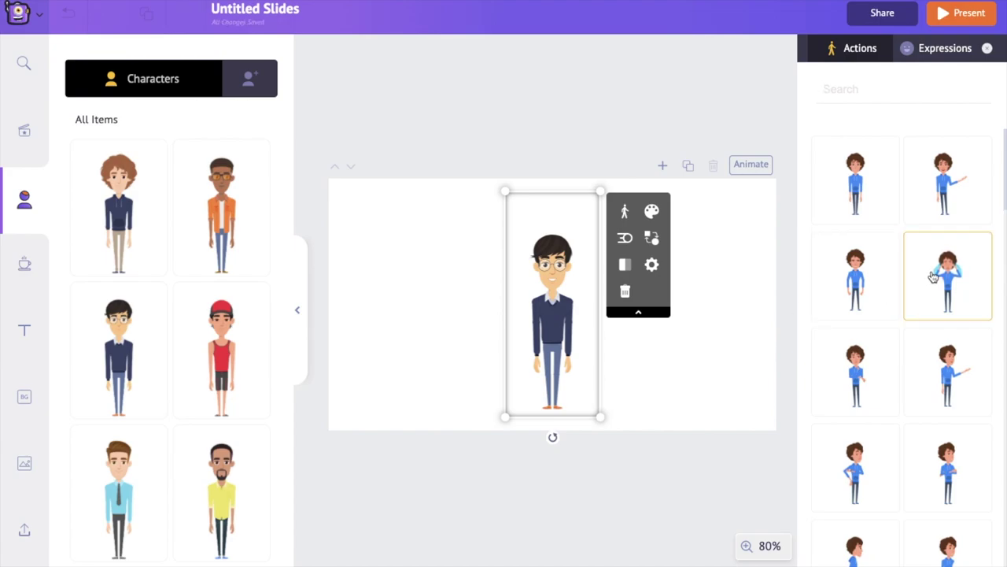
{"action": "scroll", "coordinate": [917, 263], "scroll_direction": "down", "scroll_amount": 5}
{"action": "scroll", "coordinate": [919, 263], "scroll_direction": "down", "scroll_amount": 3}
{"action": "scroll", "coordinate": [918, 261], "scroll_direction": "up", "scroll_amount": 10}
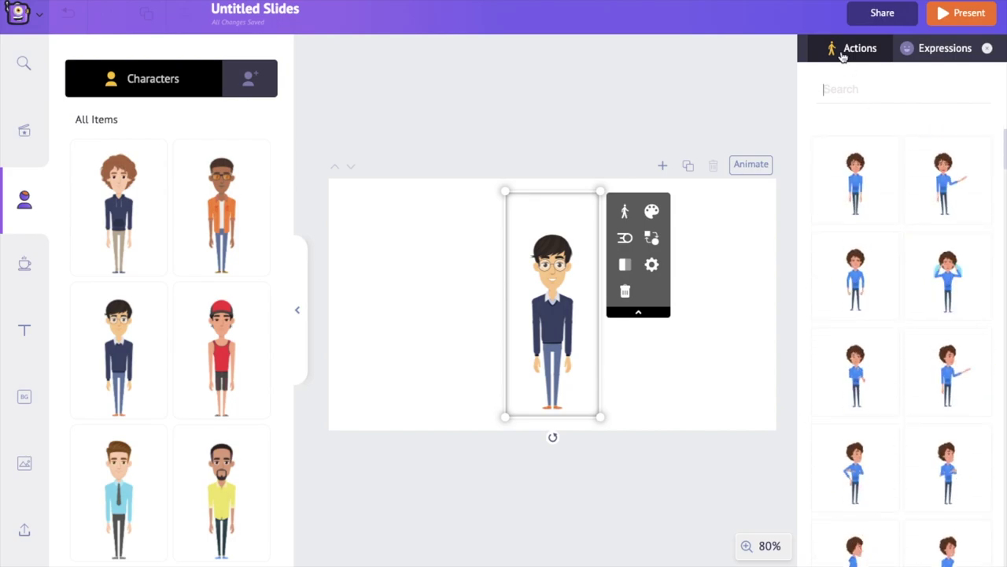
- Give the character the pointing 'present' pose, shrink it and move it right of centre
{"action": "left_click", "coordinate": [844, 92]}
{"action": "type", "text": "prese"}
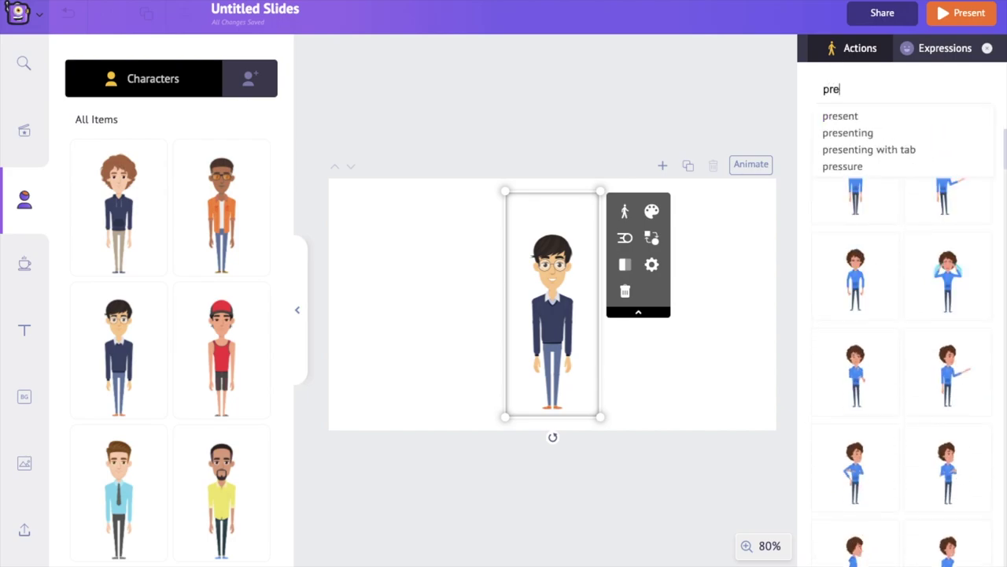
{"action": "left_click", "coordinate": [836, 116]}
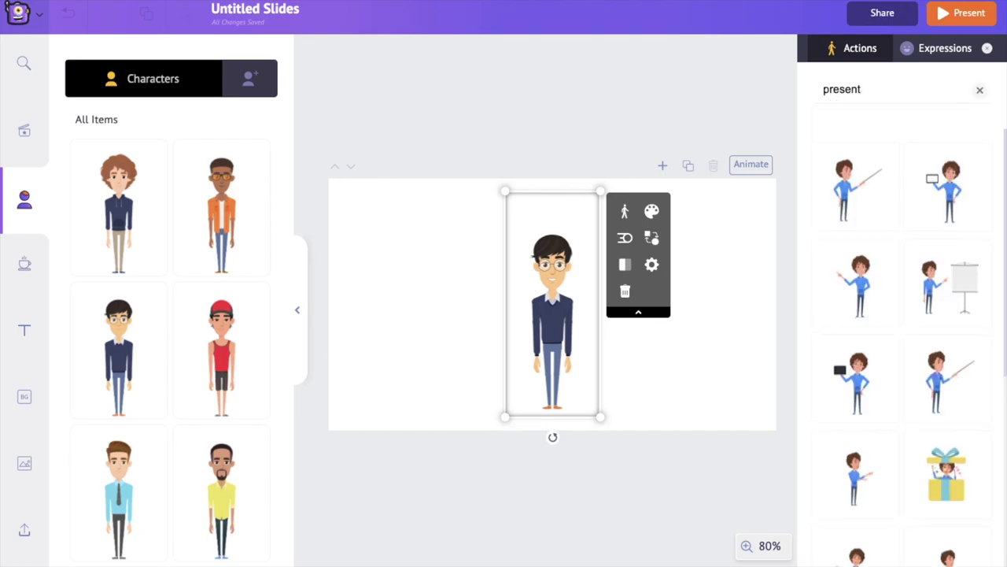
{"action": "left_click", "coordinate": [836, 252]}
{"action": "left_click_drag", "start_coordinate": [638, 417], "coordinate": [606, 393]}
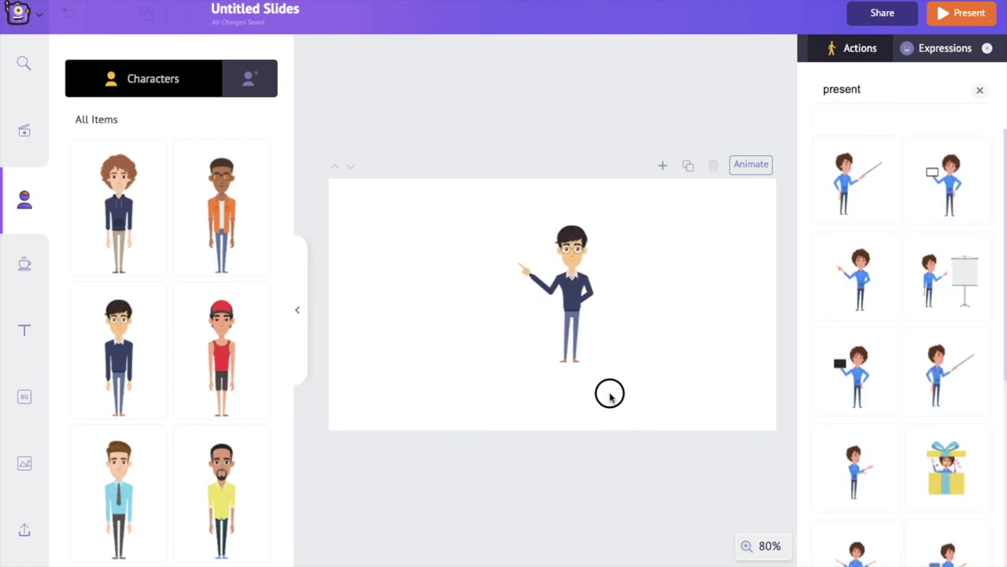
{"action": "left_click_drag", "start_coordinate": [558, 307], "coordinate": [605, 337]}
{"action": "left_click", "coordinate": [759, 272]}
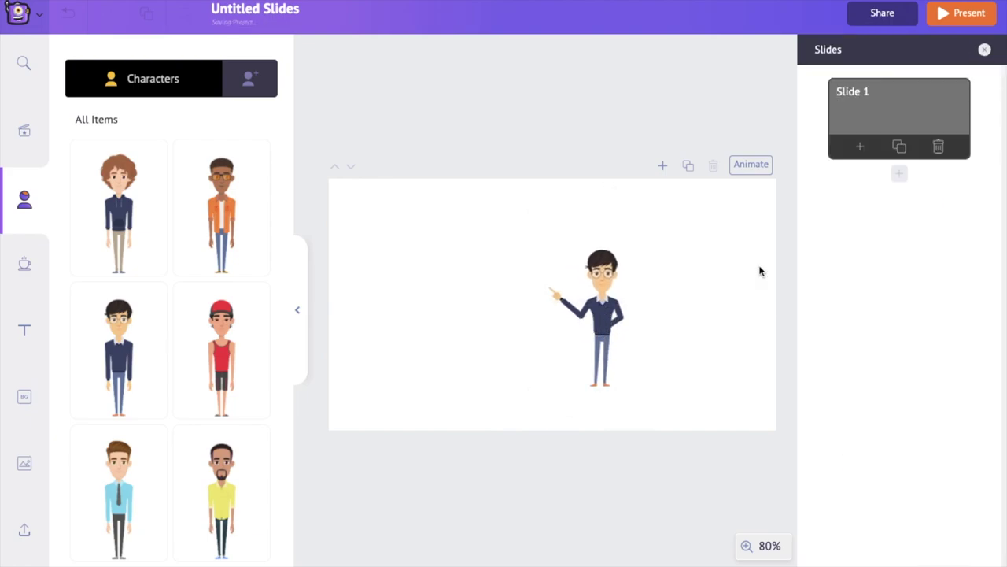
{"action": "left_click", "coordinate": [710, 265]}
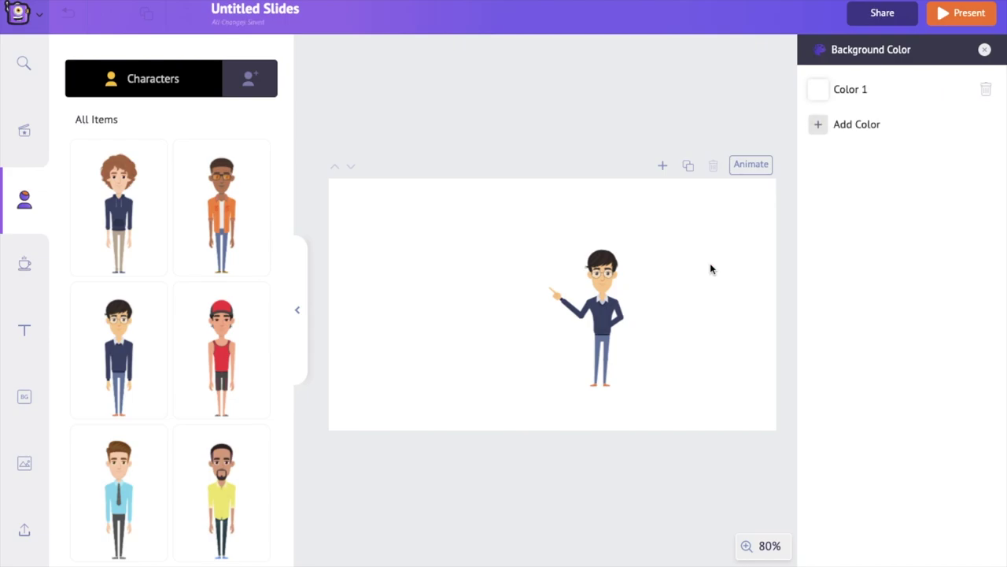
- Try navy, purple, amber and cyan swatches as the slide background colour
{"action": "left_click", "coordinate": [823, 95]}
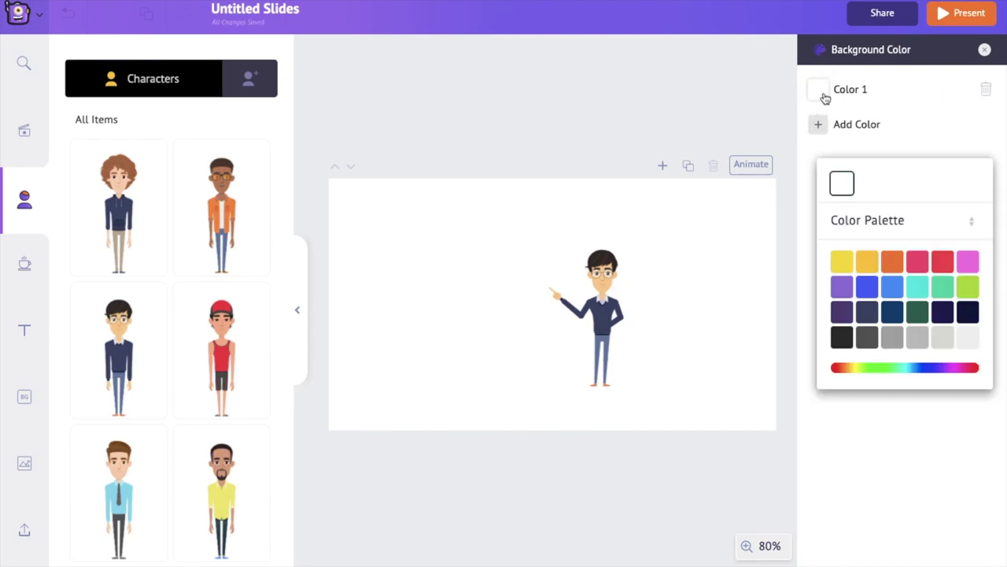
{"action": "left_click", "coordinate": [891, 310]}
{"action": "left_click", "coordinate": [844, 287]}
{"action": "left_click", "coordinate": [867, 265]}
{"action": "left_click", "coordinate": [917, 288]}
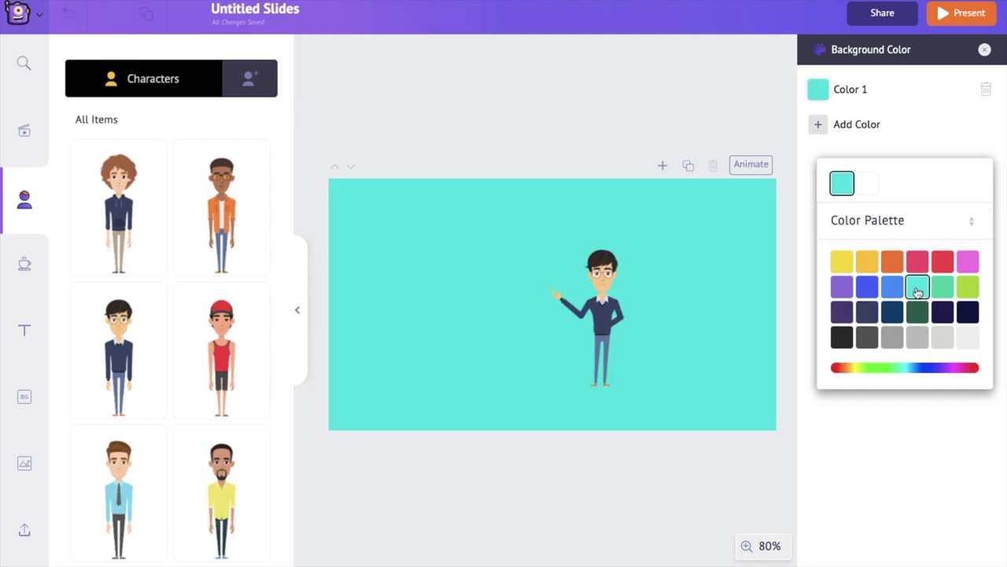
- Test a three-colour gradient adding navy and amber, then remove both added colours
{"action": "left_click", "coordinate": [818, 125]}
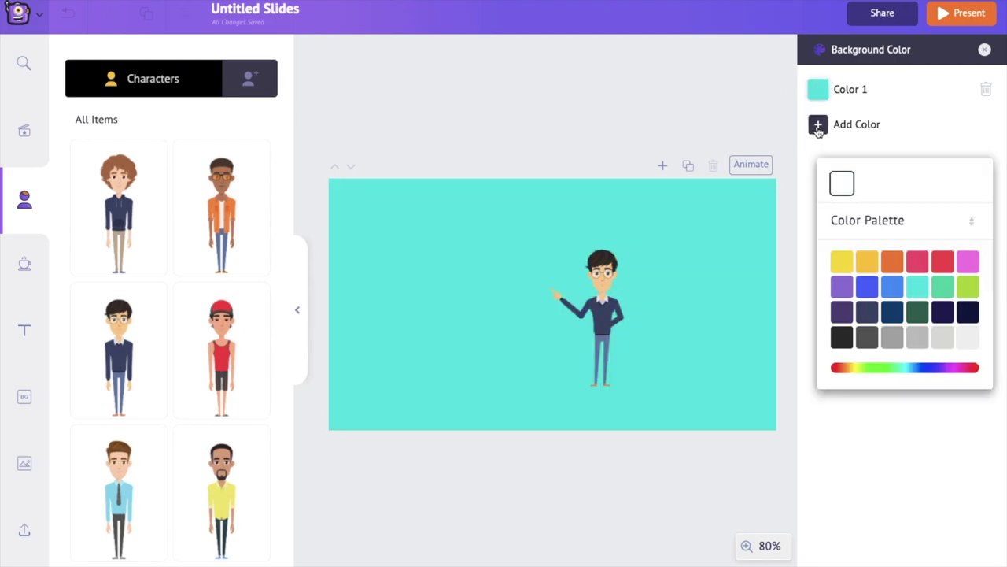
{"action": "left_click", "coordinate": [942, 312]}
{"action": "left_click", "coordinate": [820, 213]}
{"action": "left_click", "coordinate": [867, 351]}
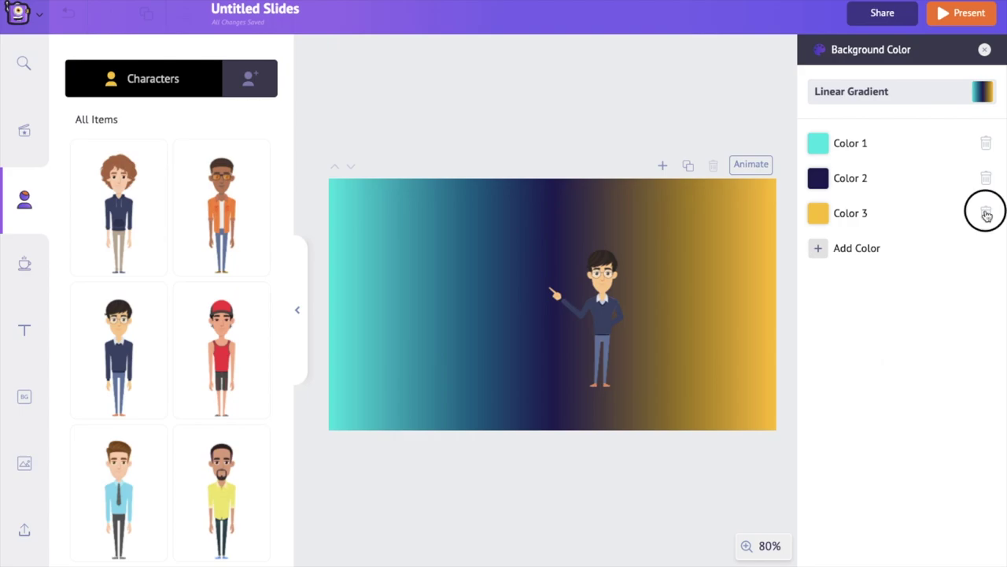
{"action": "left_click", "coordinate": [986, 214]}
{"action": "left_click", "coordinate": [986, 178]}
{"action": "left_click", "coordinate": [730, 106]}
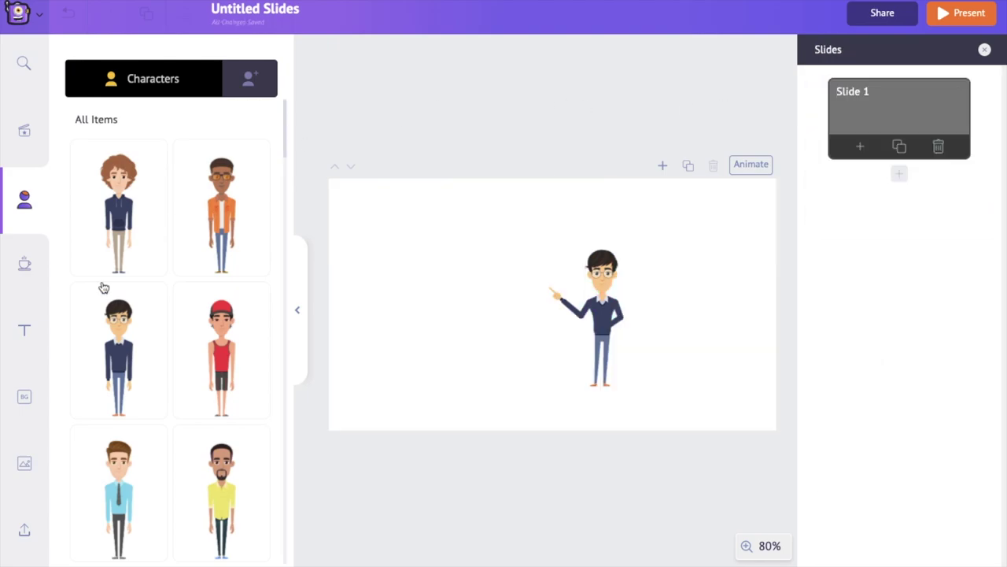
{"action": "left_click", "coordinate": [23, 396]}
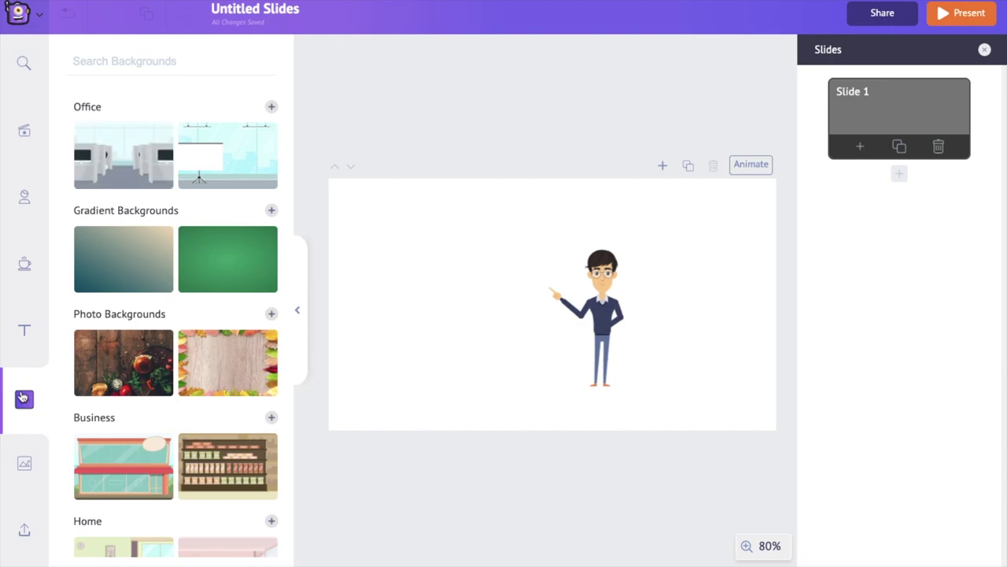
- Apply the Office whiteboard background and move the character right of the board
{"action": "scroll", "coordinate": [186, 395], "scroll_direction": "down", "scroll_amount": 3}
{"action": "scroll", "coordinate": [186, 395], "scroll_direction": "down", "scroll_amount": 5}
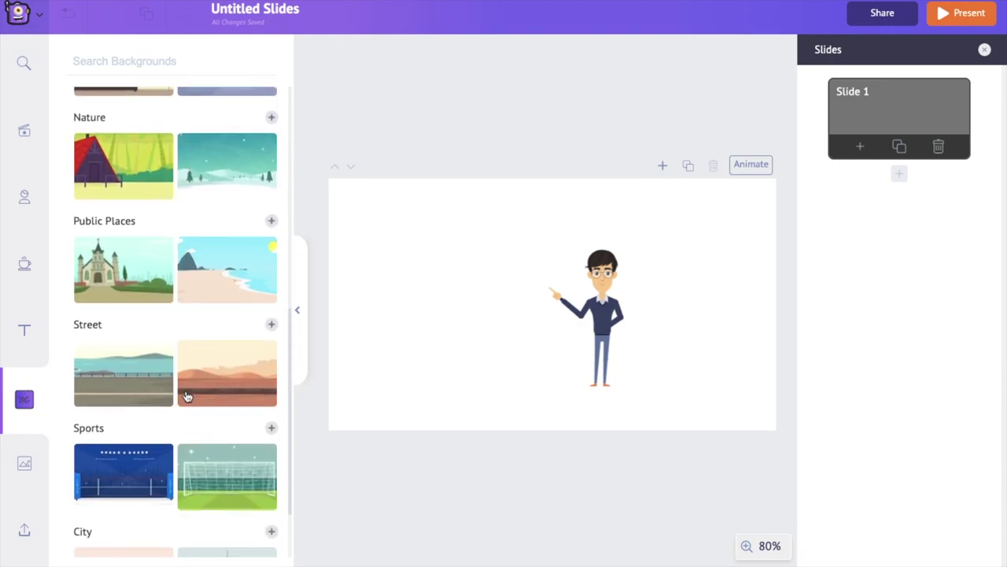
{"action": "scroll", "coordinate": [186, 395], "scroll_direction": "up", "scroll_amount": 8}
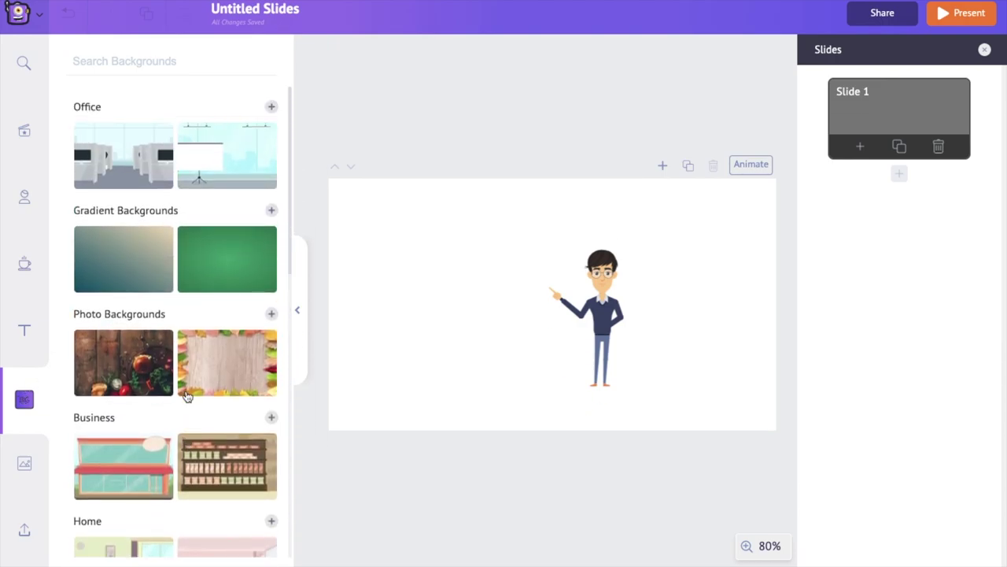
{"action": "left_click", "coordinate": [270, 108]}
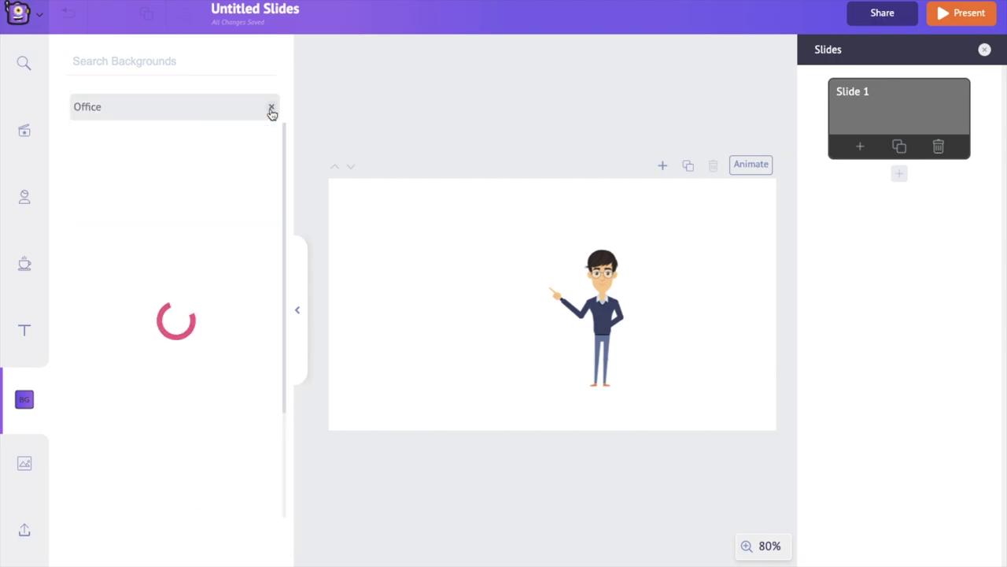
{"action": "left_click", "coordinate": [236, 157]}
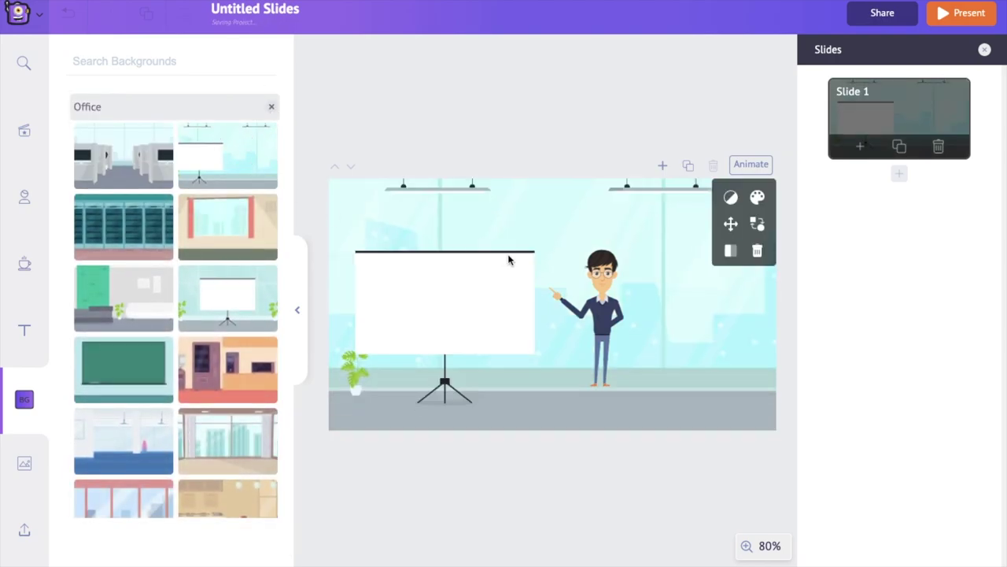
{"action": "left_click_drag", "start_coordinate": [636, 292], "coordinate": [675, 317]}
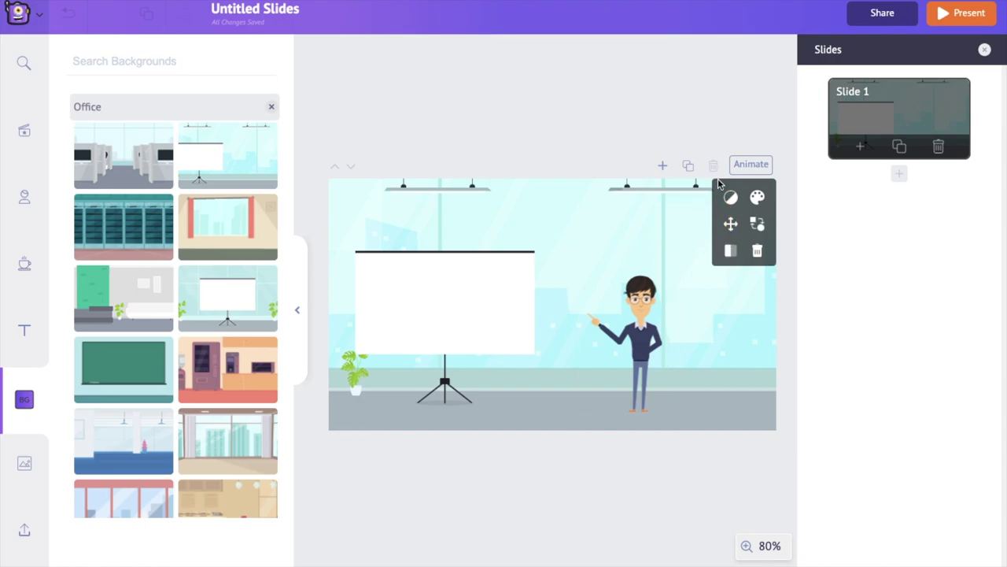
- Recolour the office background: Color 1 dark grey walls, Color 2 tan floor
{"action": "left_click", "coordinate": [757, 198]}
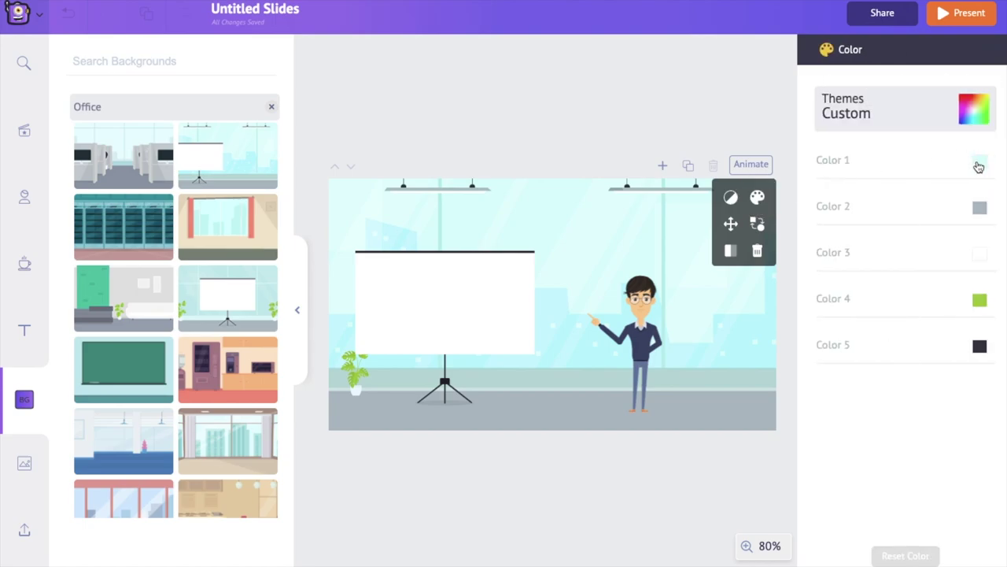
{"action": "left_click", "coordinate": [979, 163]}
{"action": "left_click", "coordinate": [865, 355]}
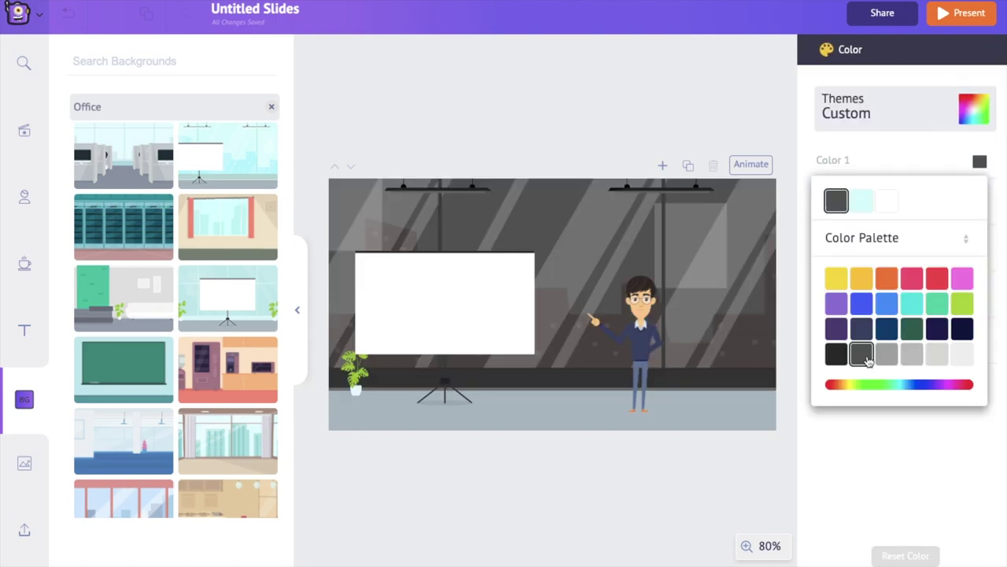
{"action": "left_click", "coordinate": [904, 153]}
{"action": "left_click", "coordinate": [979, 208]}
{"action": "left_click", "coordinate": [871, 429]}
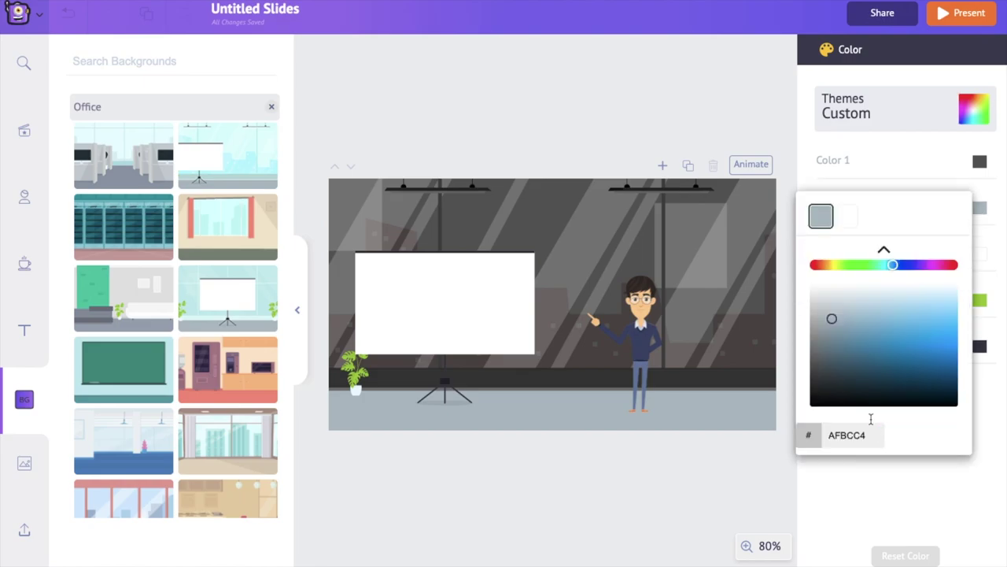
{"action": "left_click", "coordinate": [826, 266]}
{"action": "left_click", "coordinate": [866, 324]}
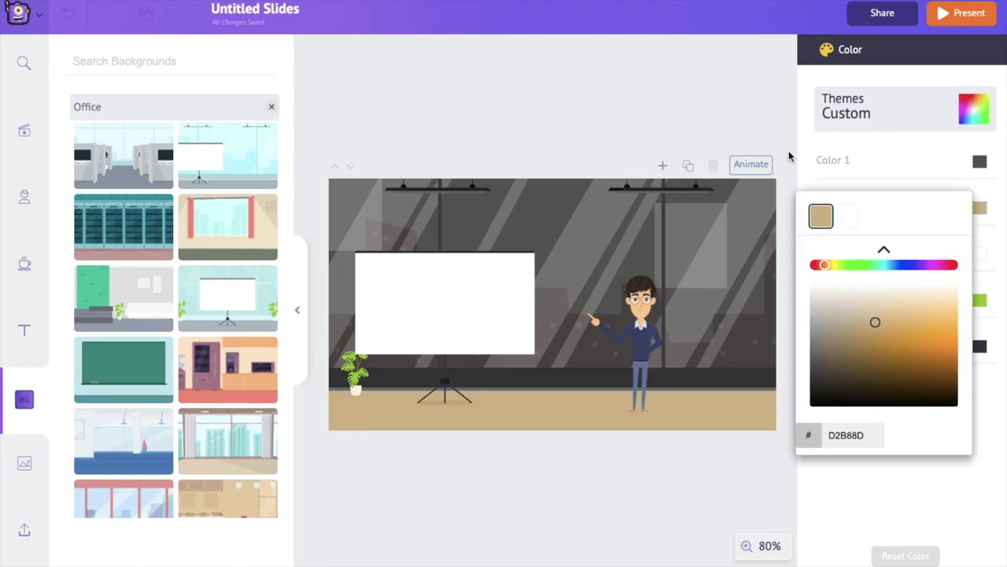
{"action": "left_click", "coordinate": [775, 113]}
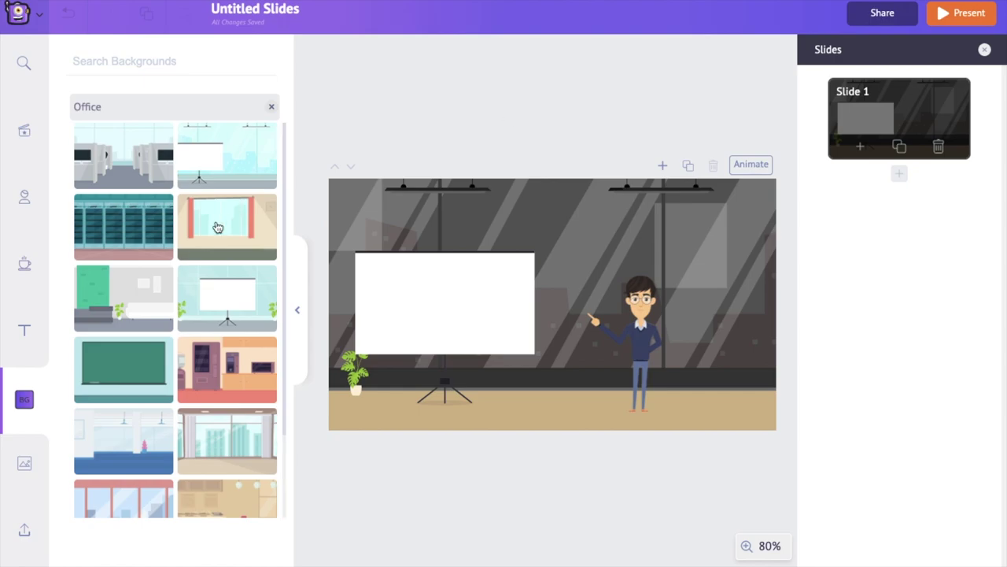
{"action": "left_click", "coordinate": [25, 331]}
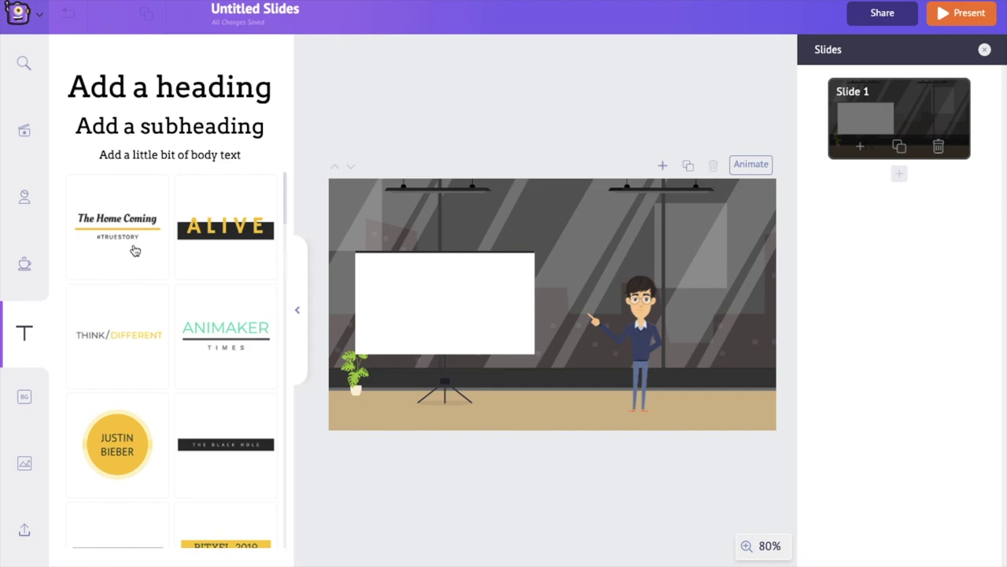
- Add The Home Coming text style and fit it onto the whiteboard
{"action": "scroll", "coordinate": [141, 313], "scroll_direction": "down", "scroll_amount": 3}
{"action": "scroll", "coordinate": [145, 313], "scroll_direction": "down", "scroll_amount": 2}
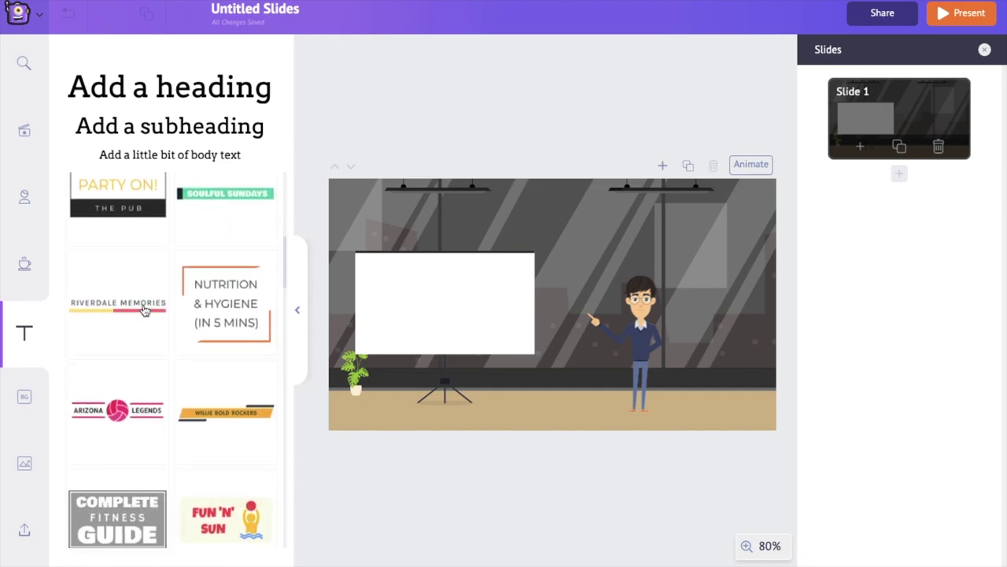
{"action": "scroll", "coordinate": [130, 270], "scroll_direction": "up", "scroll_amount": 5}
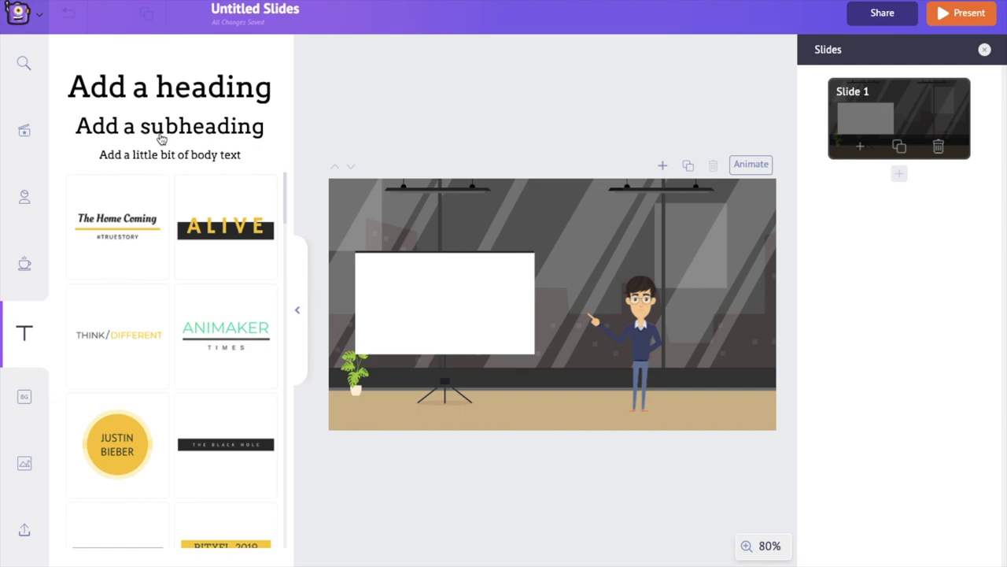
{"action": "left_click", "coordinate": [128, 243]}
{"action": "left_click_drag", "start_coordinate": [446, 268], "coordinate": [448, 309]}
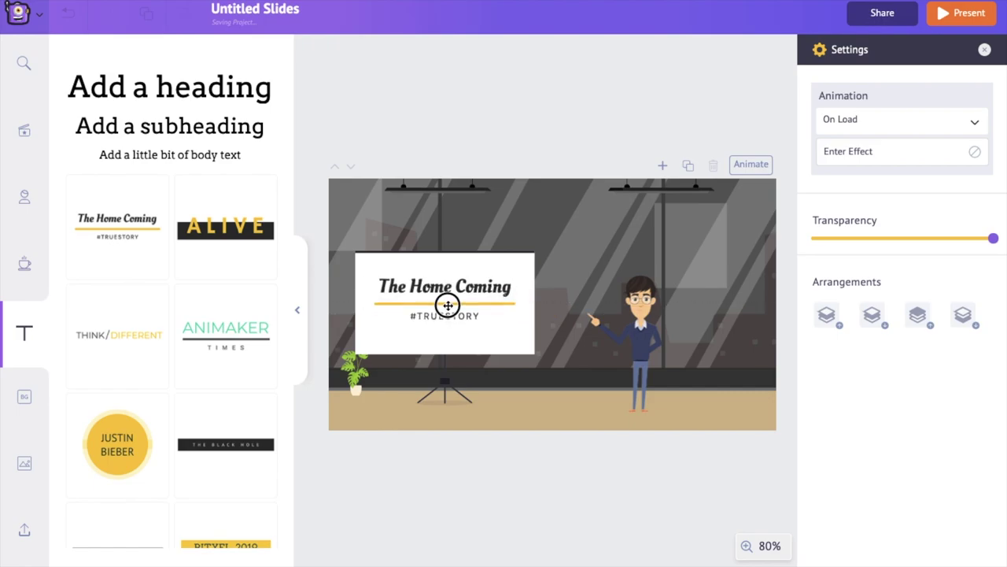
- Retype the heading as 'How to be productive' and the subtitle as '5 USEFUL TIPS'
{"action": "double_click", "coordinate": [416, 290]}
{"action": "type", "text": "How to be productive"}
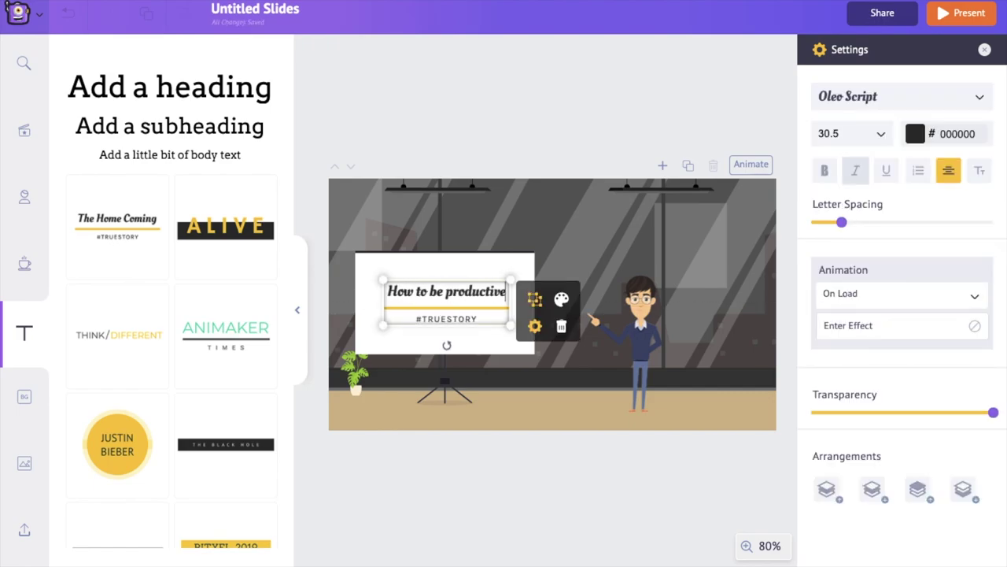
{"action": "key", "text": "Tab"}
{"action": "type", "text": "5 USEFUL TIPS"}
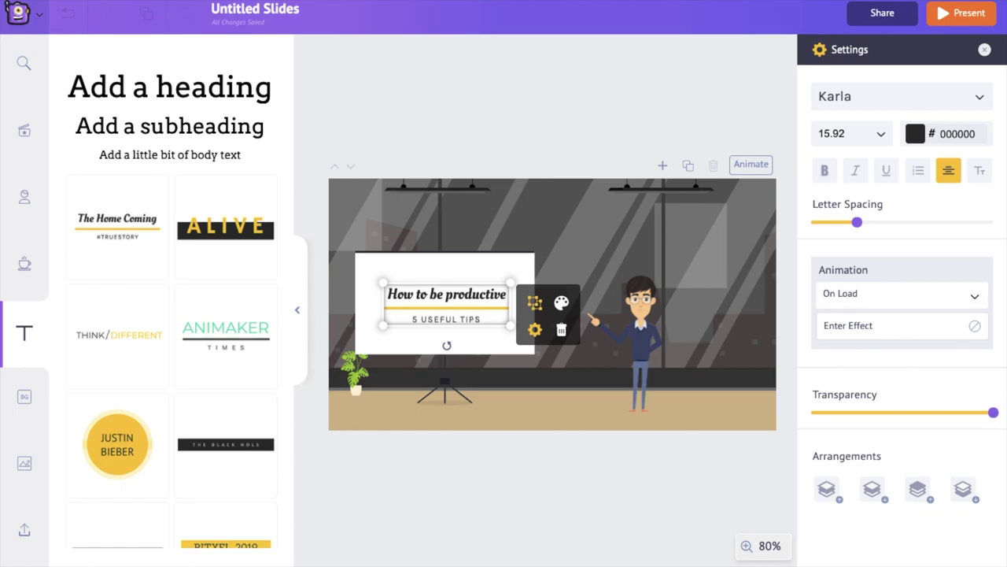
{"action": "key", "text": "Escape"}
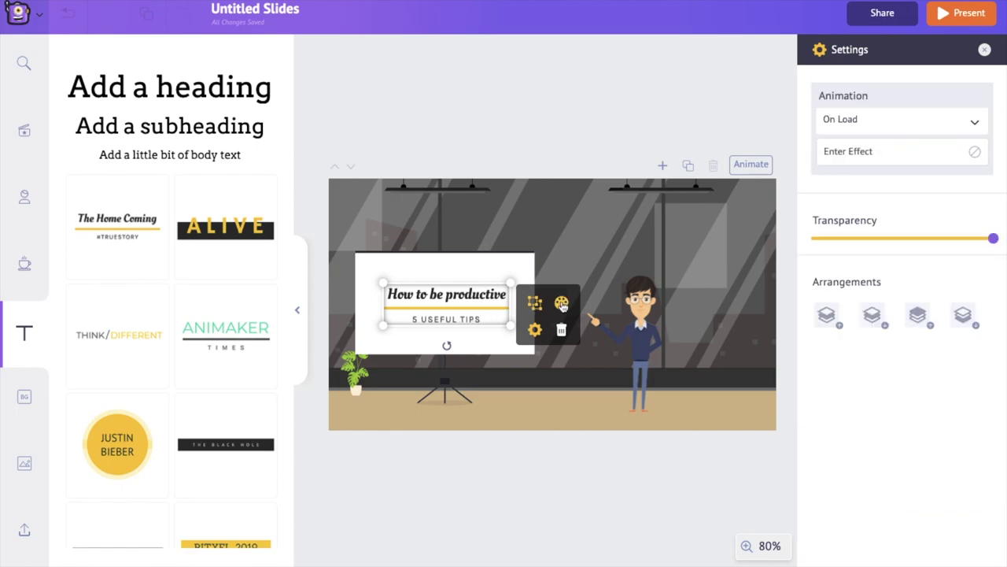
{"action": "left_click", "coordinate": [562, 304]}
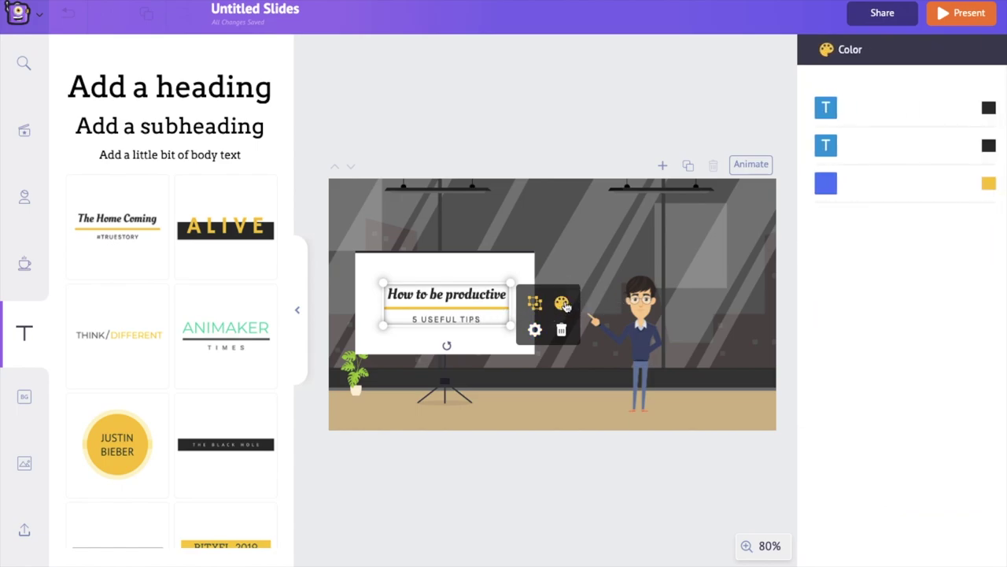
- Set both text colour swatches of the title element to navy and its underline shape to grey
{"action": "left_click", "coordinate": [989, 111]}
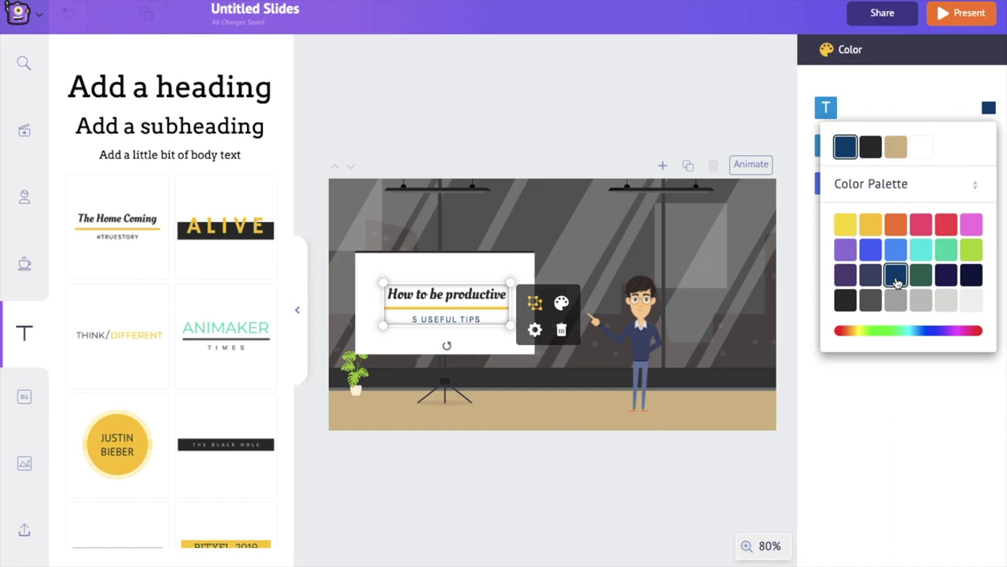
{"action": "left_click", "coordinate": [895, 277]}
{"action": "left_click", "coordinate": [989, 147]}
{"action": "left_click", "coordinate": [891, 313]}
{"action": "left_click", "coordinate": [989, 186]}
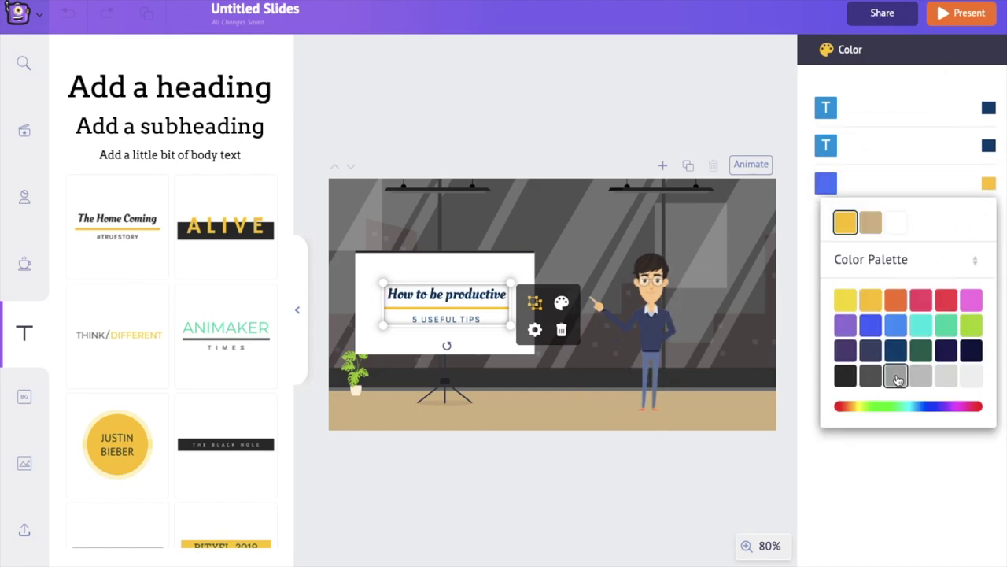
{"action": "left_click", "coordinate": [895, 376]}
{"action": "left_click", "coordinate": [703, 85]}
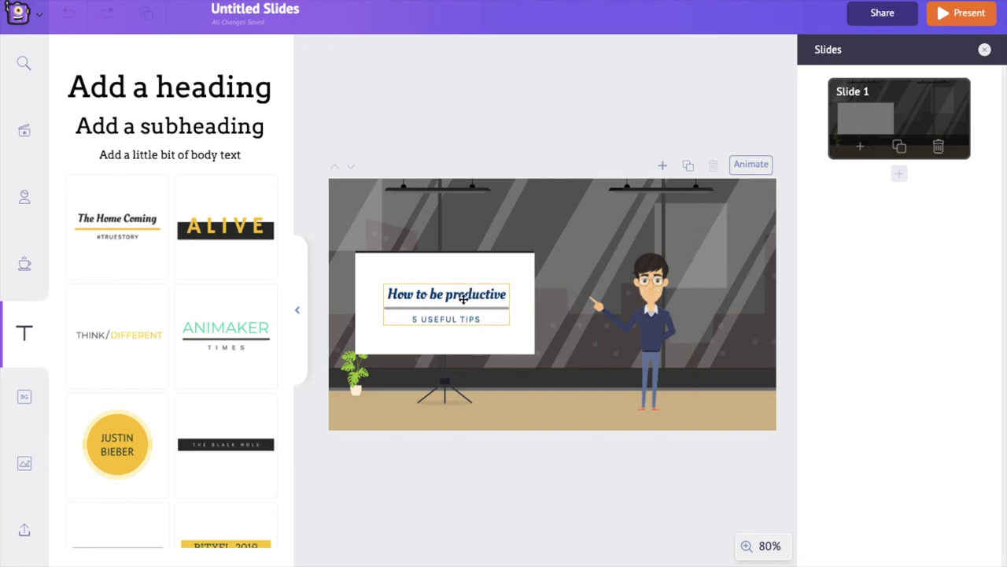
- Set the character's animation trigger to On Click
{"action": "left_click", "coordinate": [751, 166]}
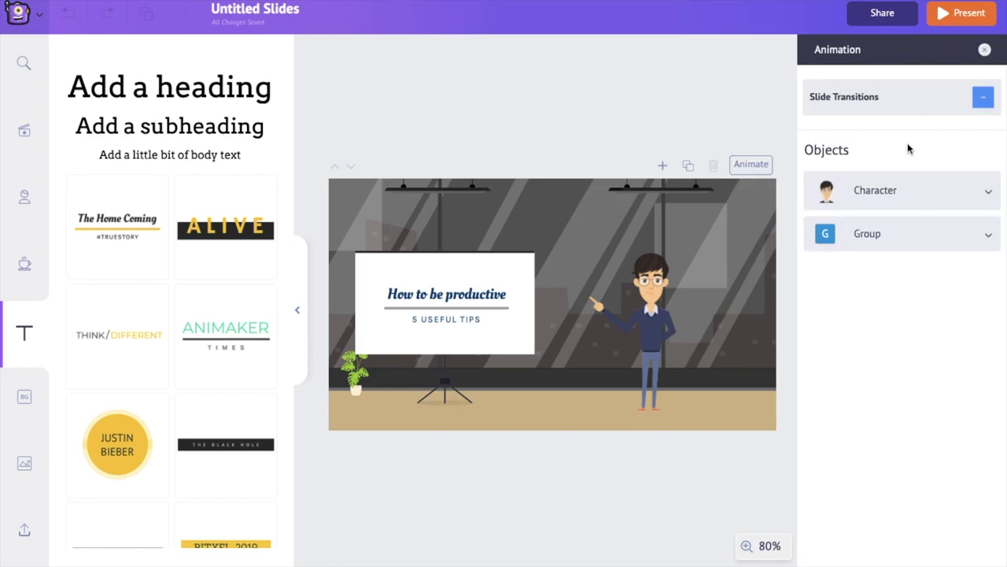
{"action": "left_click", "coordinate": [989, 193]}
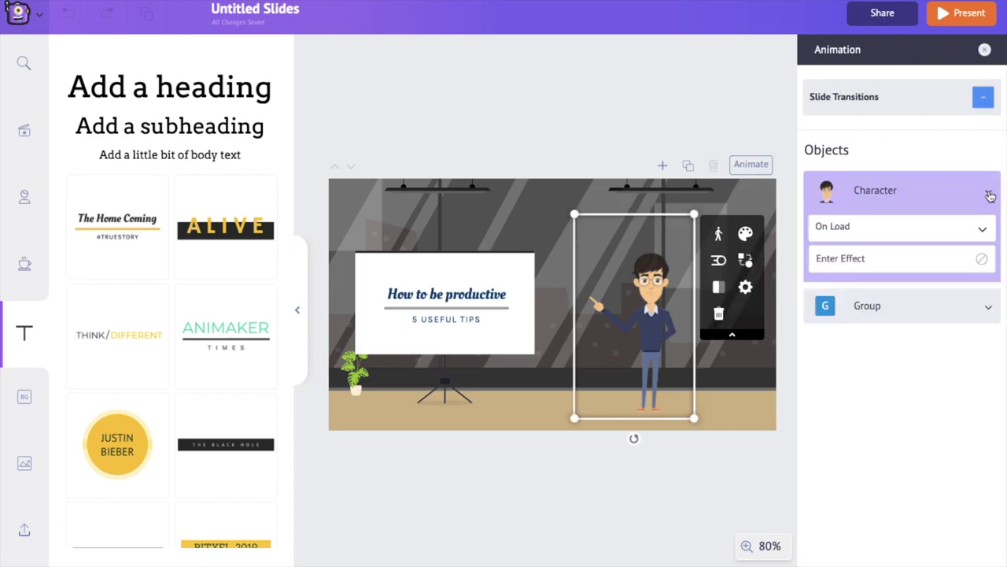
{"action": "left_click", "coordinate": [978, 233]}
{"action": "left_click", "coordinate": [977, 232]}
{"action": "left_click", "coordinate": [956, 233]}
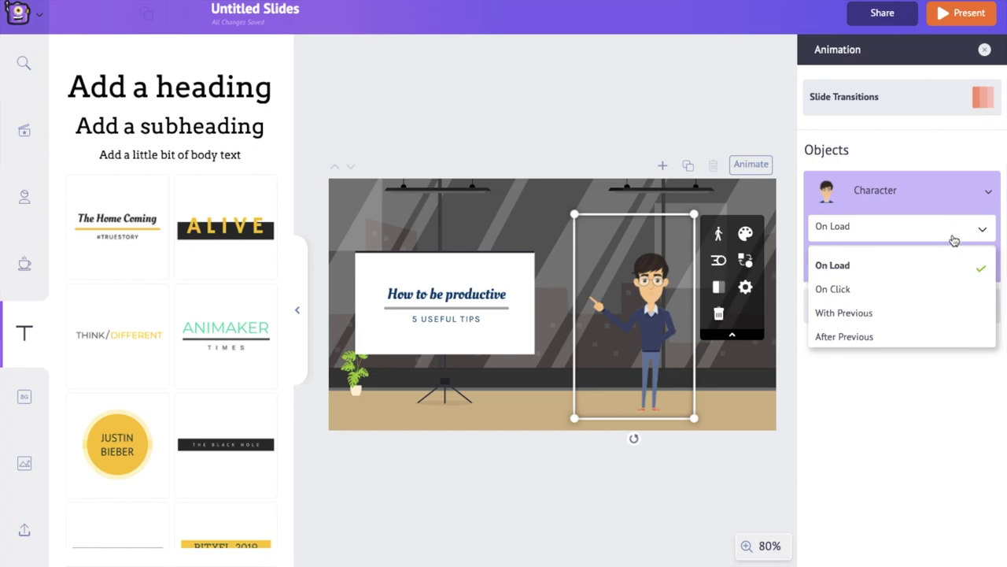
{"action": "left_click", "coordinate": [924, 291]}
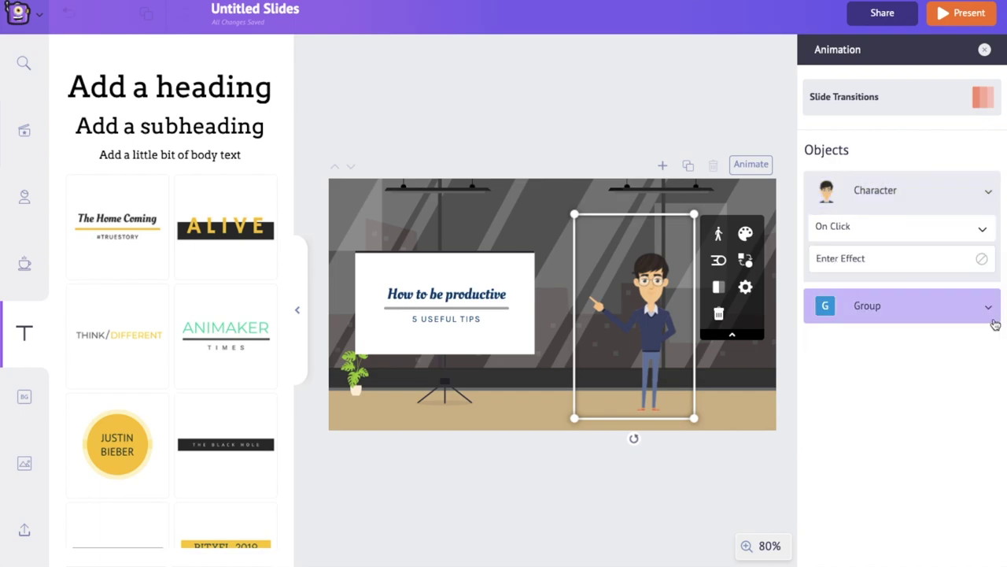
- Set the text group's animation to On Click and preview the slide full screen
{"action": "left_click", "coordinate": [989, 314]}
{"action": "left_click", "coordinate": [940, 275]}
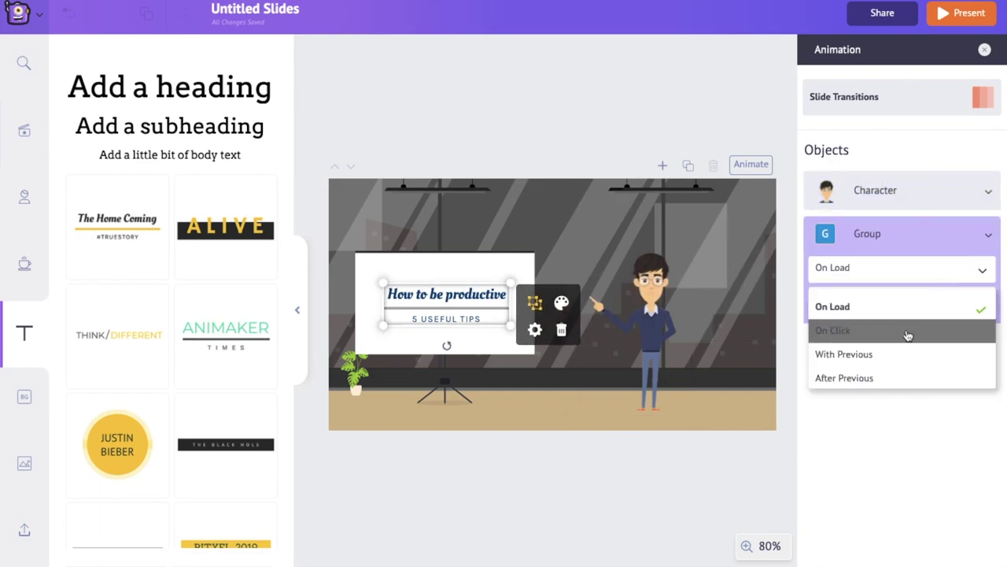
{"action": "left_click", "coordinate": [907, 336]}
{"action": "left_click", "coordinate": [953, 22]}
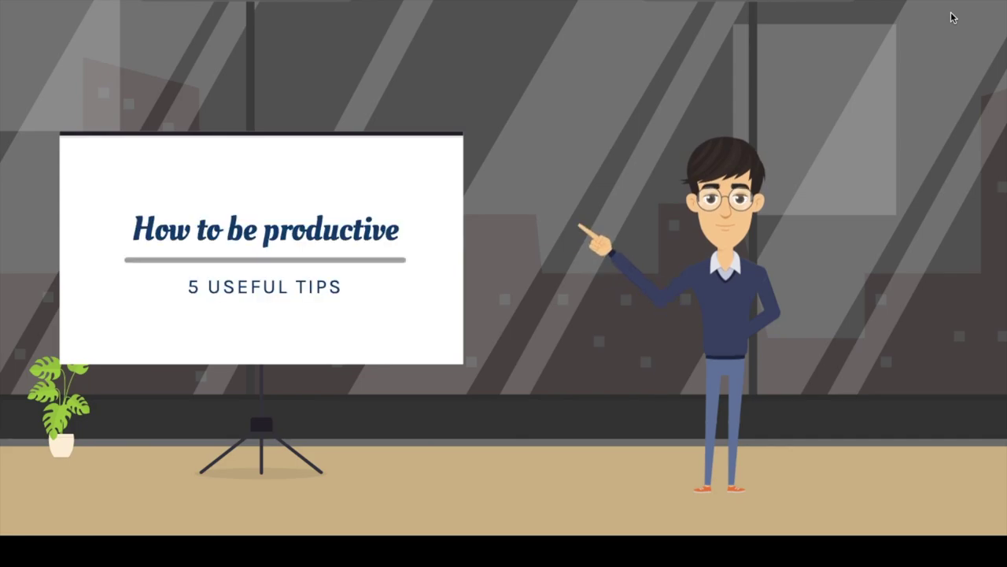
{"action": "key", "text": "Escape"}
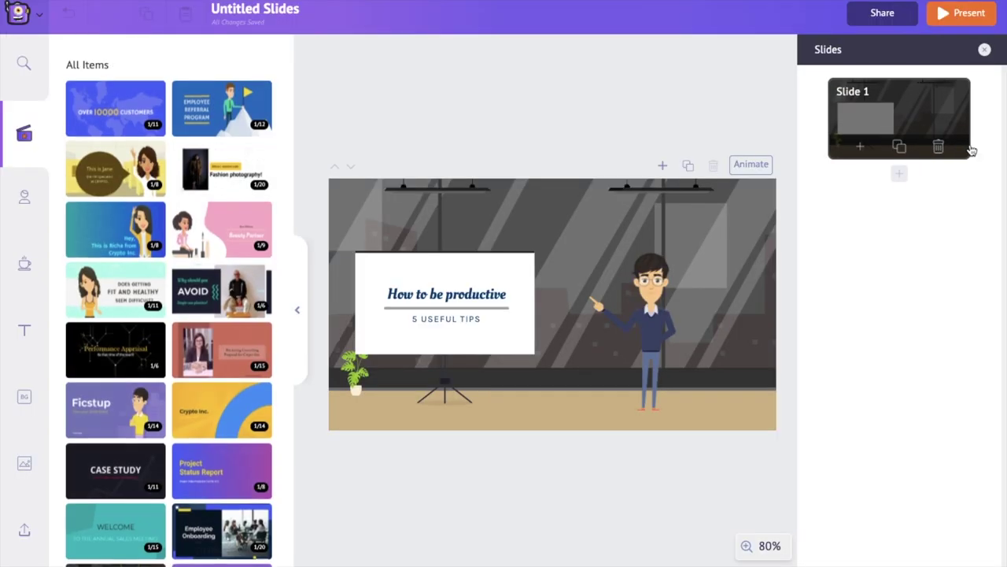
{"action": "left_click", "coordinate": [751, 164]}
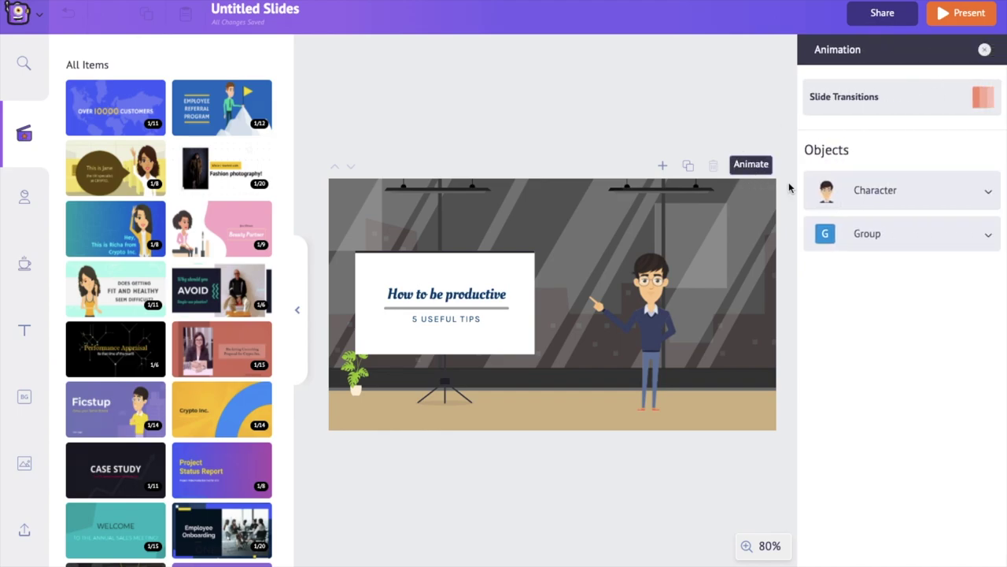
- Move the Group row above Character in the animation order and preview the slide full screen
{"action": "left_click", "coordinate": [907, 229]}
{"action": "left_click_drag", "start_coordinate": [908, 228], "coordinate": [908, 171]}
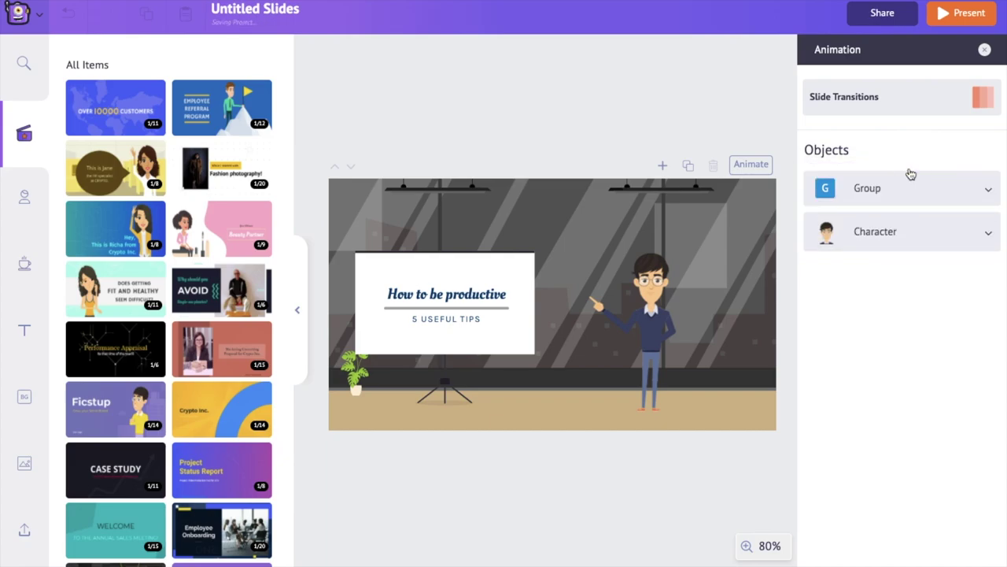
{"action": "left_click", "coordinate": [949, 20]}
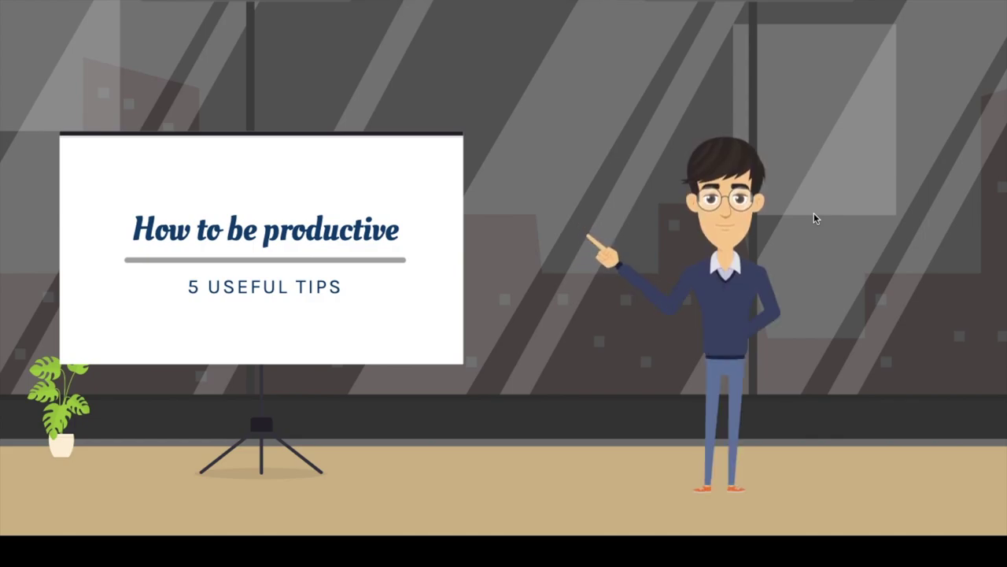
{"action": "key", "text": "Escape"}
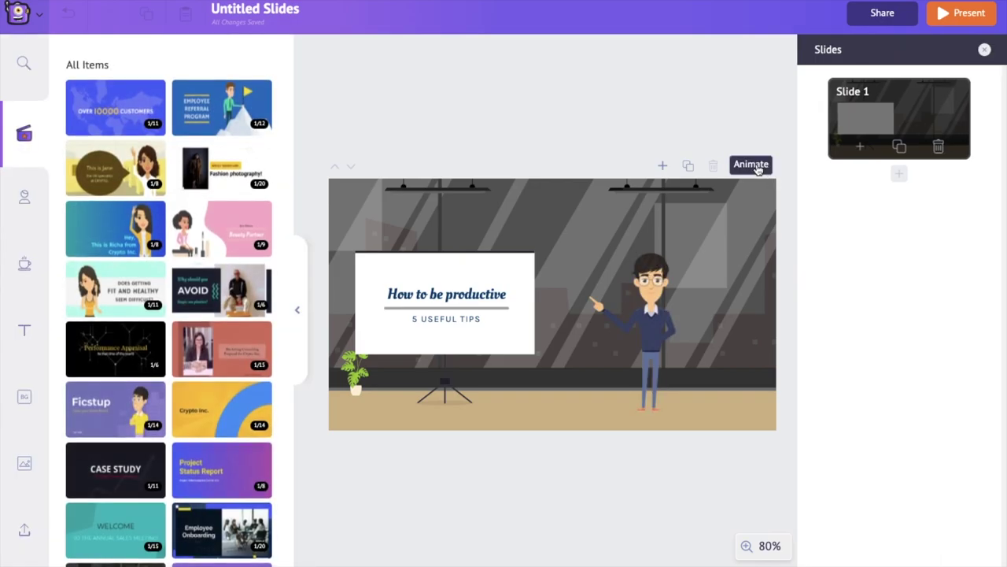
- Set the title Group's animation trigger to On Load
{"action": "left_click", "coordinate": [755, 165]}
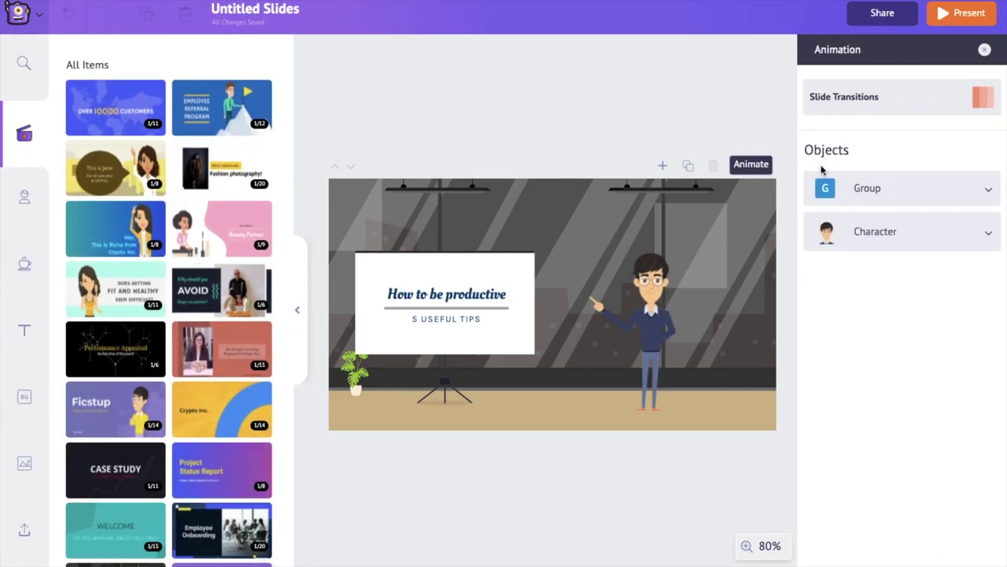
{"action": "left_click", "coordinate": [985, 192]}
{"action": "left_click", "coordinate": [951, 227]}
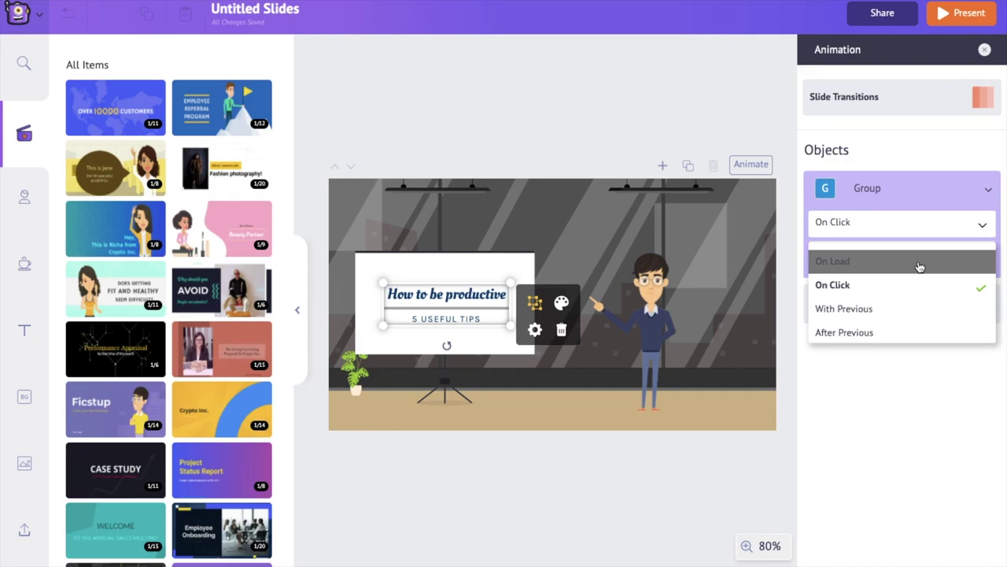
{"action": "left_click", "coordinate": [918, 266]}
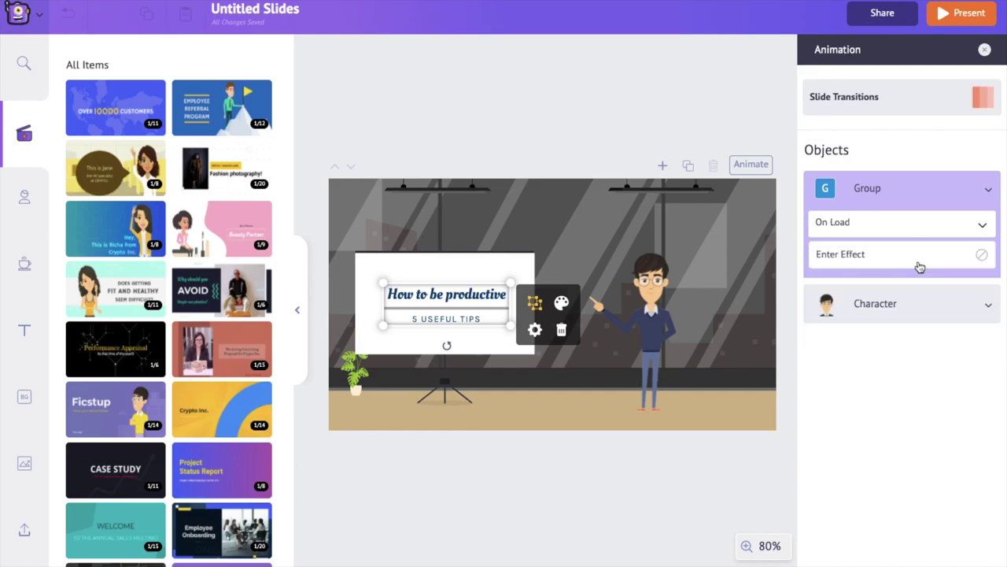
- Keep the Character on On Click and preview the slide full screen
{"action": "left_click", "coordinate": [989, 306]}
{"action": "left_click", "coordinate": [948, 268]}
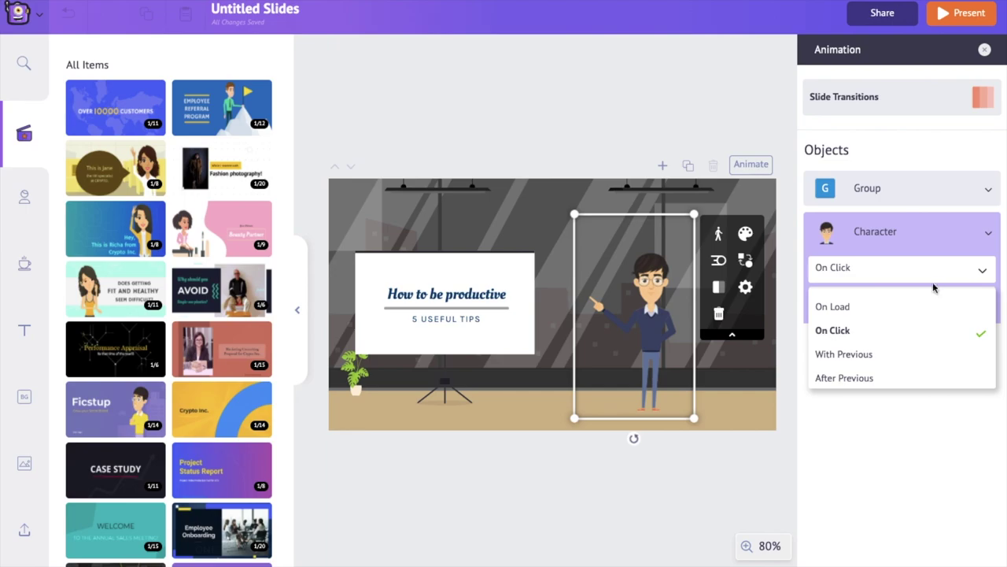
{"action": "left_click", "coordinate": [917, 329]}
{"action": "left_click", "coordinate": [965, 25]}
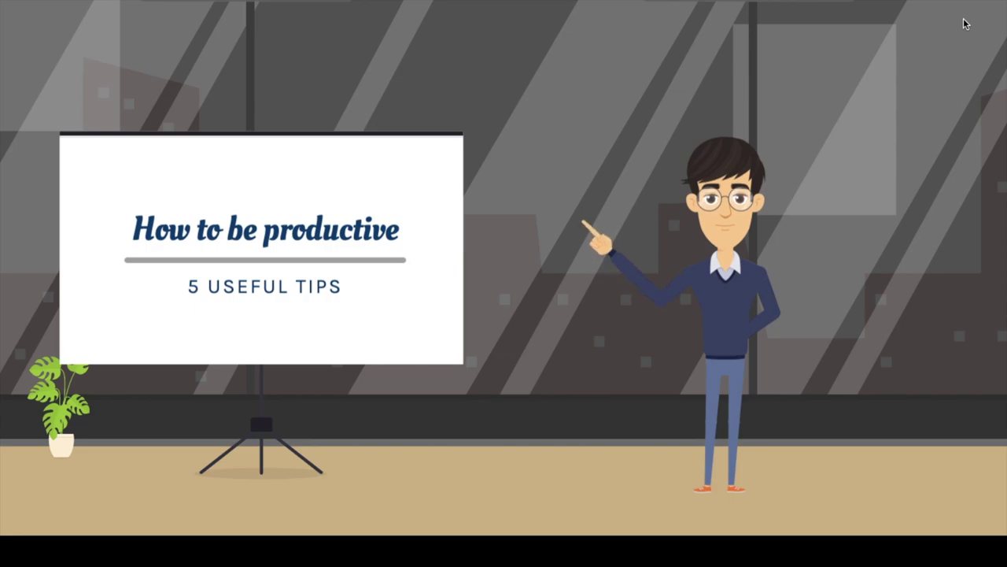
{"action": "left_click", "coordinate": [967, 24]}
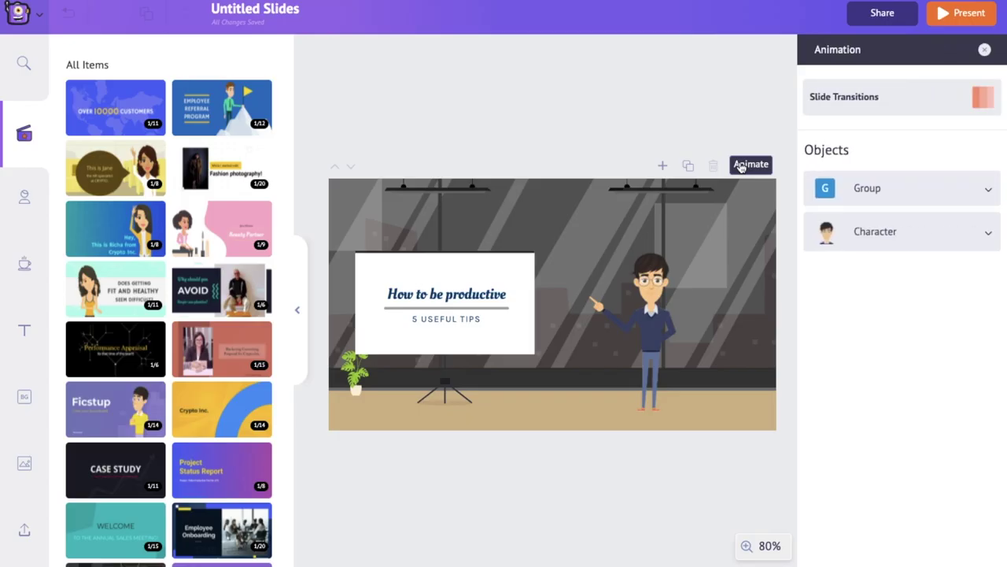
- Set the title Group's animation trigger to On Click
{"action": "left_click", "coordinate": [883, 231]}
{"action": "left_click", "coordinate": [890, 272]}
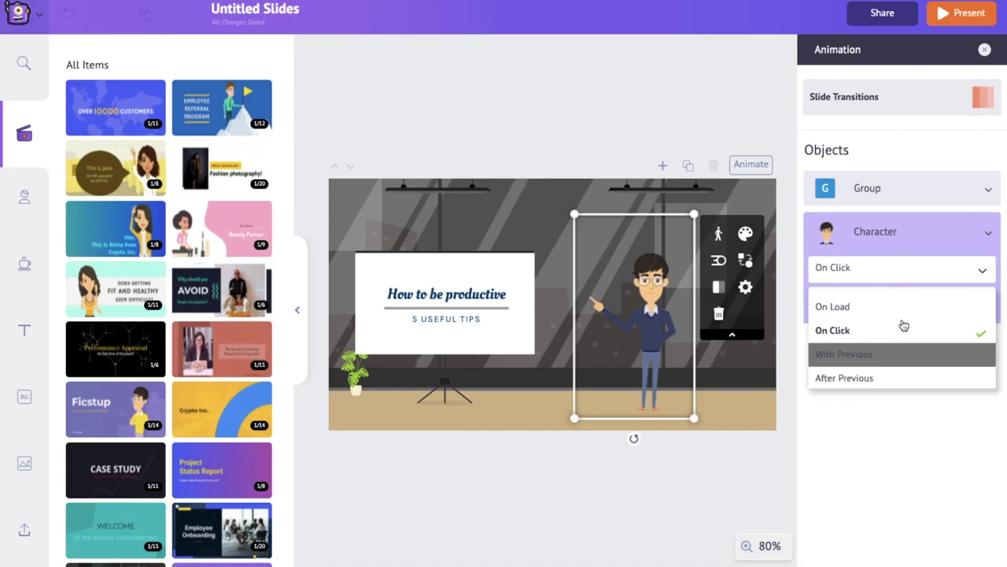
{"action": "left_click", "coordinate": [905, 196]}
{"action": "left_click", "coordinate": [895, 224]}
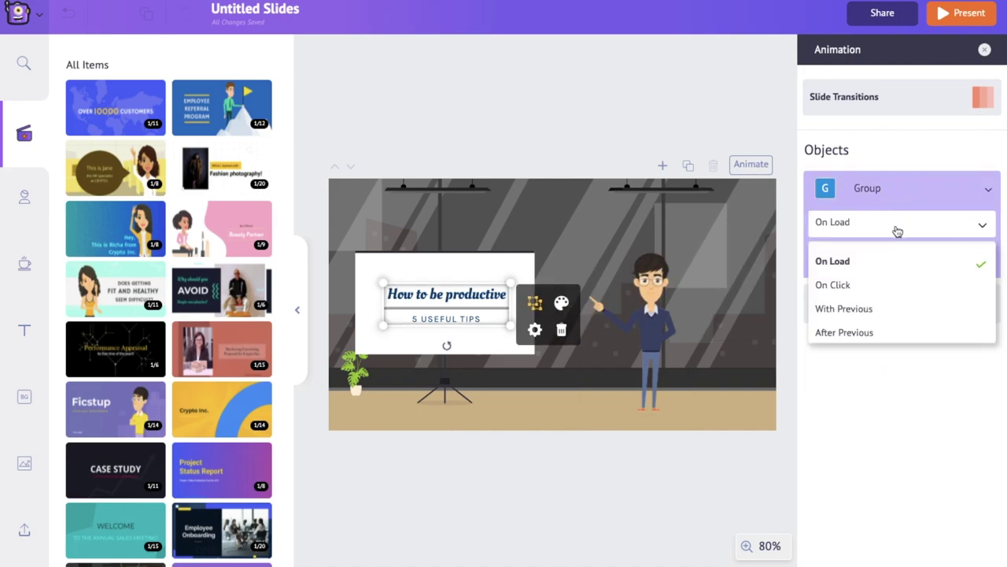
{"action": "left_click", "coordinate": [884, 289]}
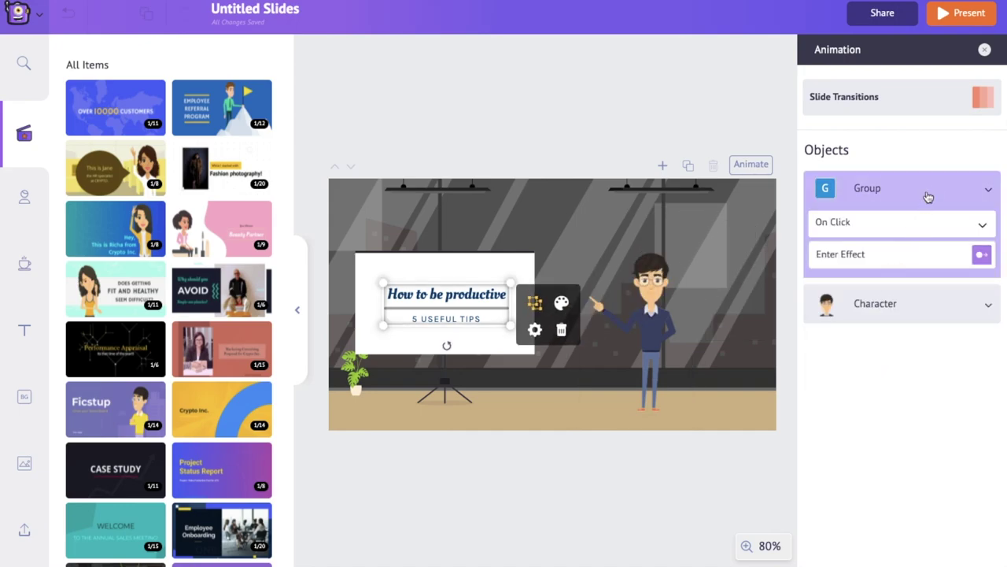
- Set the Character to animate After Previous and preview the slide full screen
{"action": "left_click", "coordinate": [918, 300]}
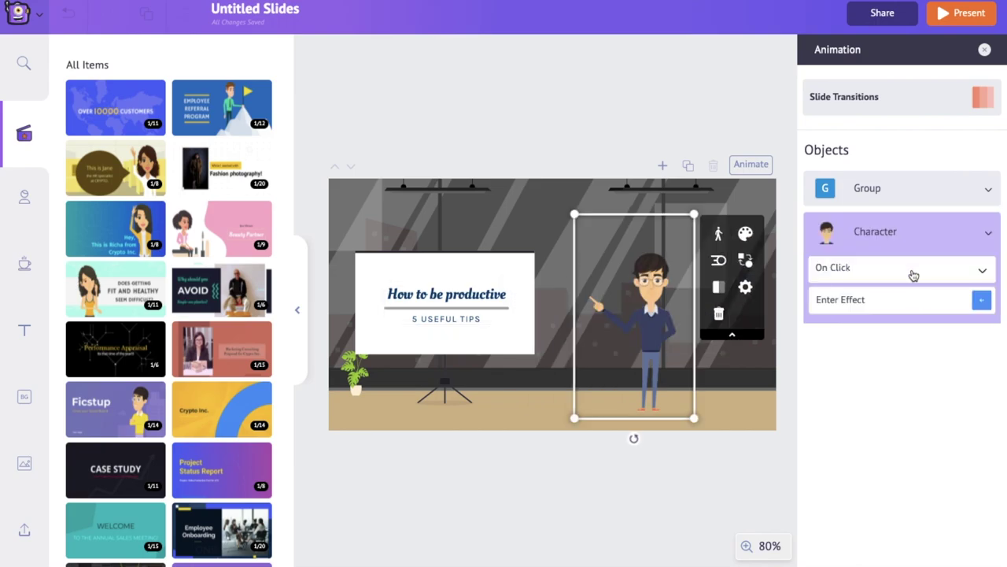
{"action": "left_click", "coordinate": [911, 271]}
{"action": "left_click", "coordinate": [897, 379]}
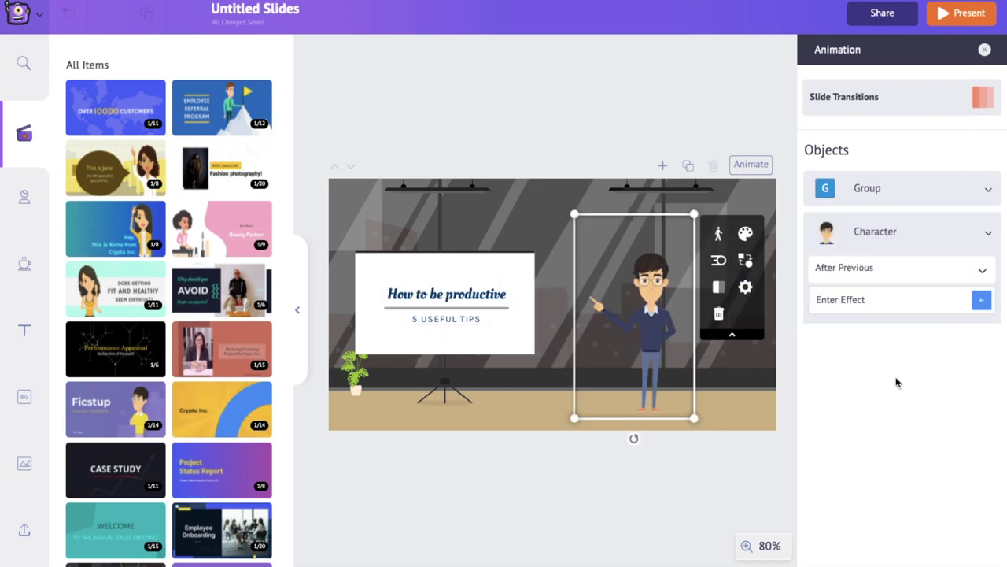
{"action": "left_click", "coordinate": [953, 14]}
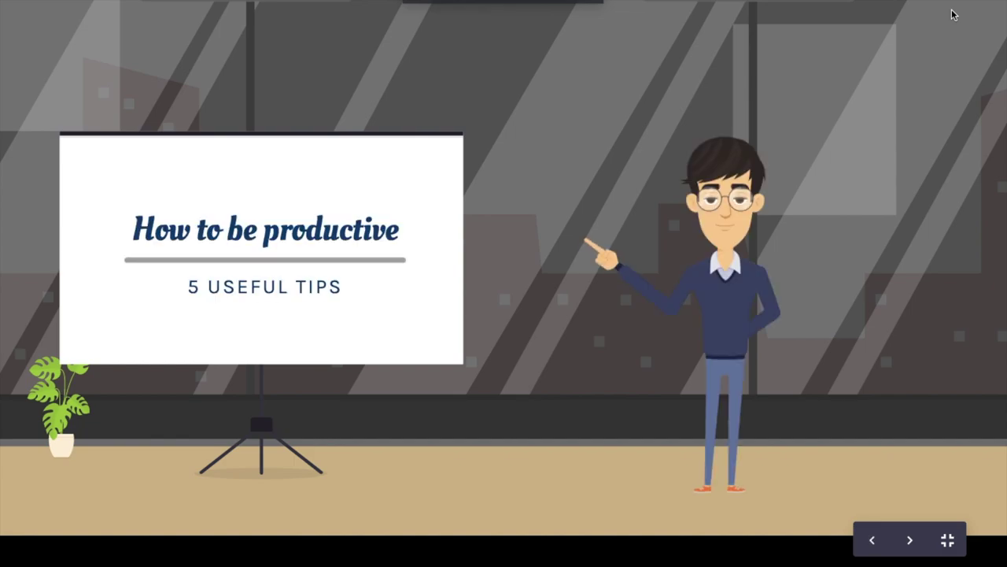
- Exit the preview and keep the title Group's trigger on On Click
{"action": "key", "text": "Escape"}
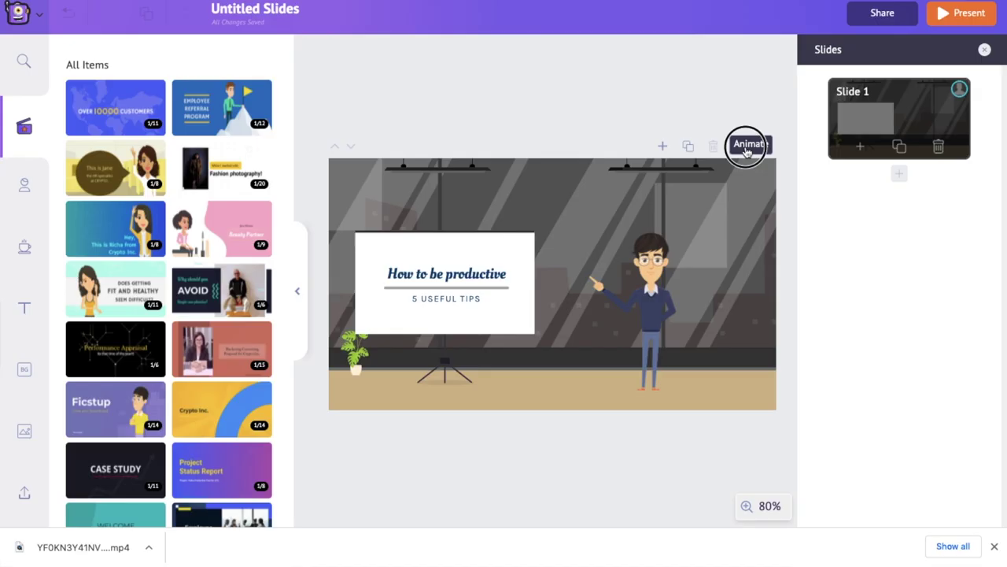
{"action": "left_click", "coordinate": [748, 146]}
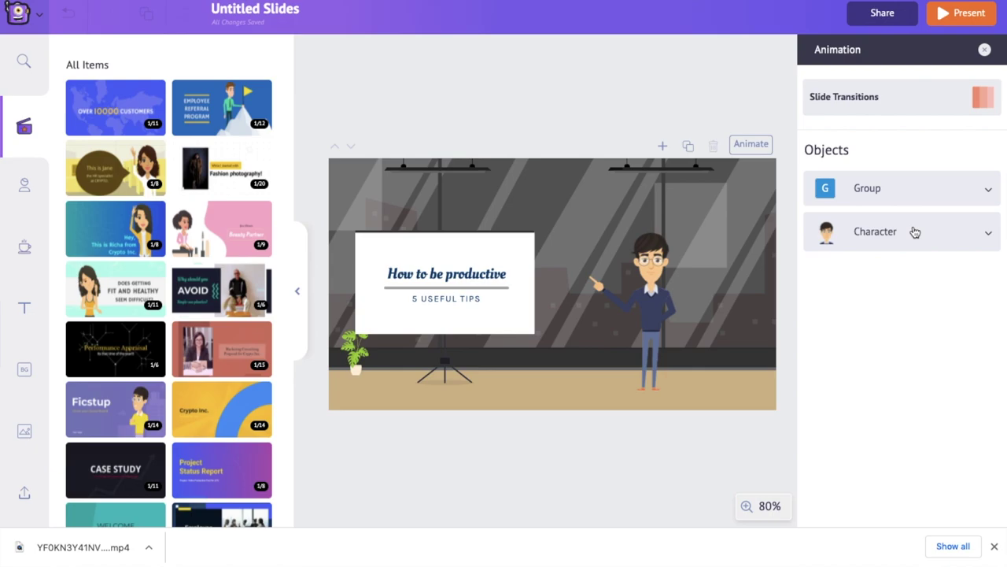
{"action": "left_click", "coordinate": [920, 231]}
{"action": "left_click", "coordinate": [927, 270]}
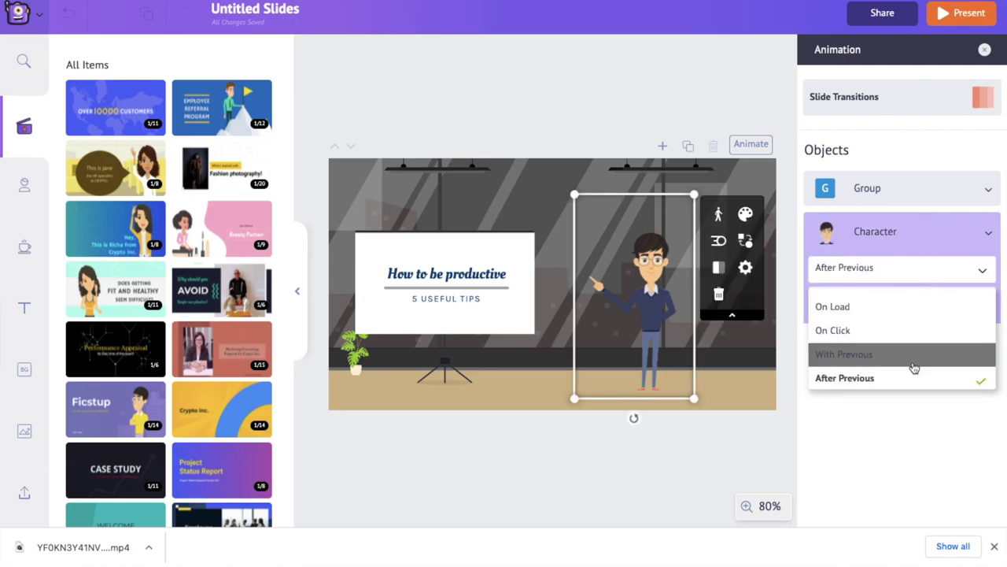
{"action": "left_click", "coordinate": [987, 233]}
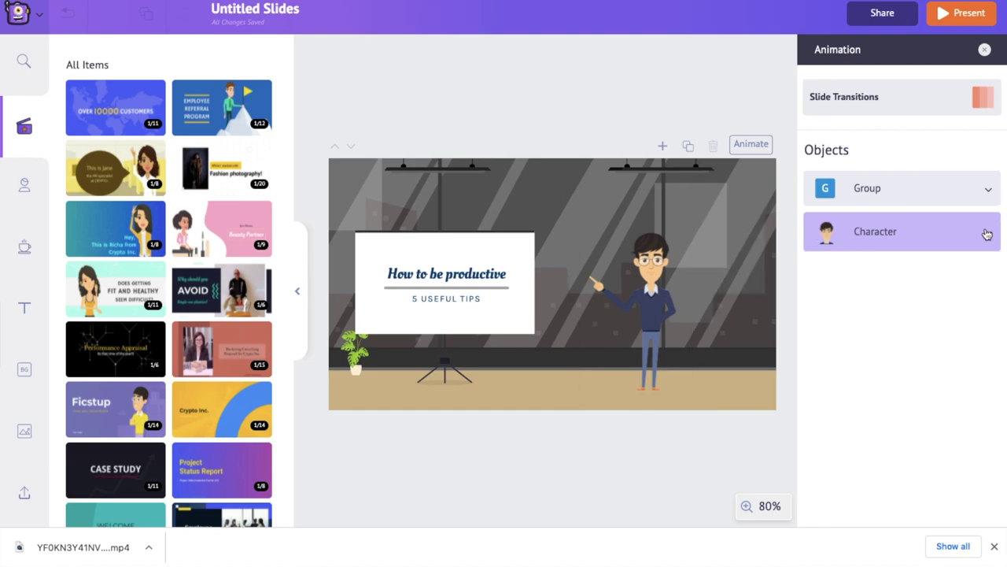
{"action": "left_click", "coordinate": [982, 199]}
{"action": "left_click", "coordinate": [918, 229]}
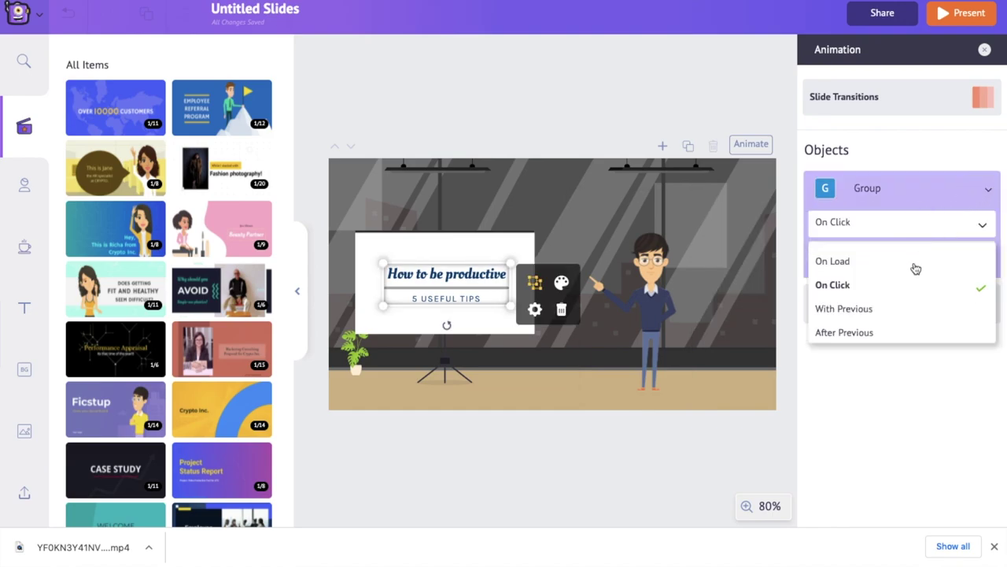
{"action": "left_click", "coordinate": [911, 284]}
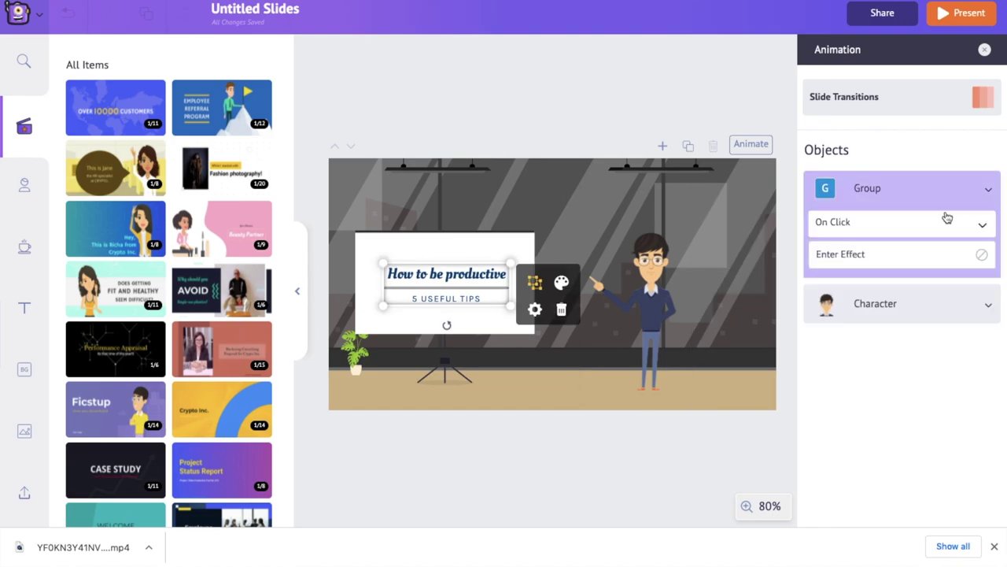
- Set the Character to animate With Previous and preview the slide full screen
{"action": "left_click", "coordinate": [952, 192]}
{"action": "left_click", "coordinate": [950, 234]}
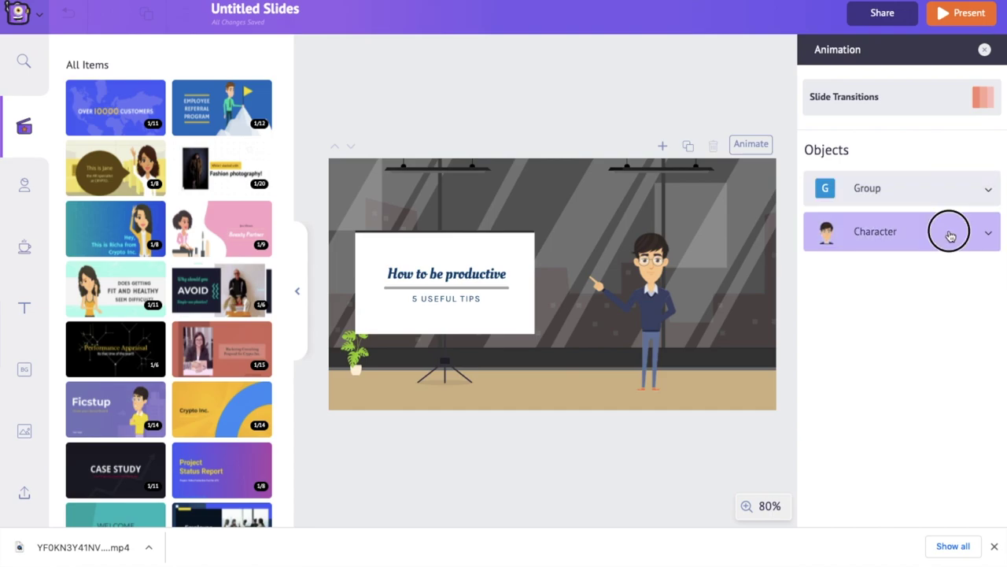
{"action": "left_click", "coordinate": [926, 274]}
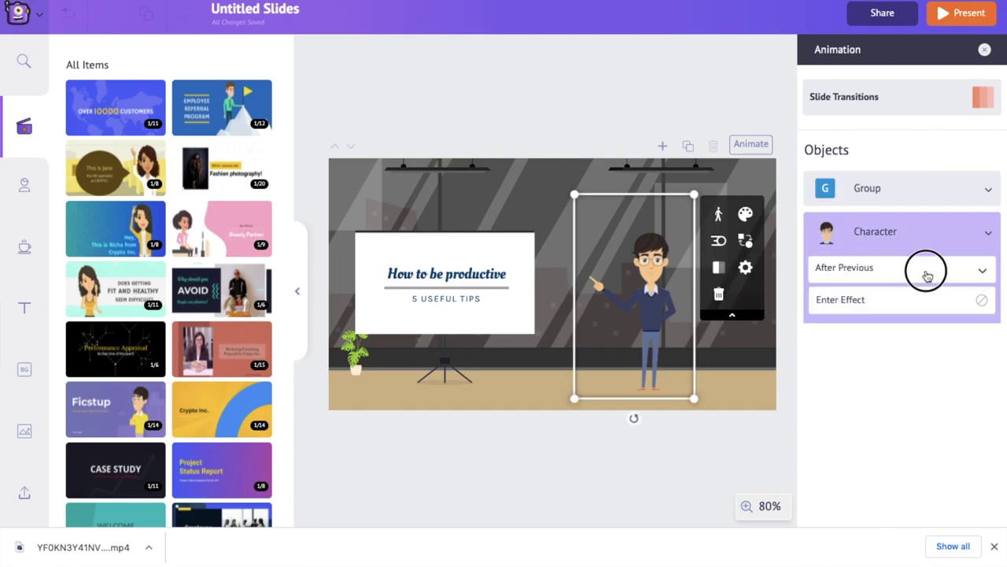
{"action": "left_click", "coordinate": [915, 354]}
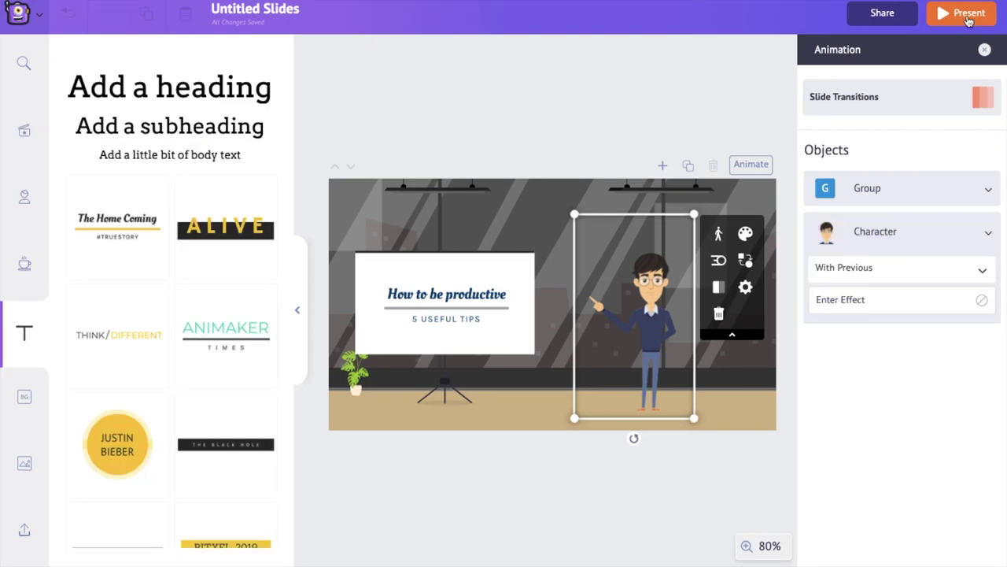
{"action": "left_click", "coordinate": [968, 15]}
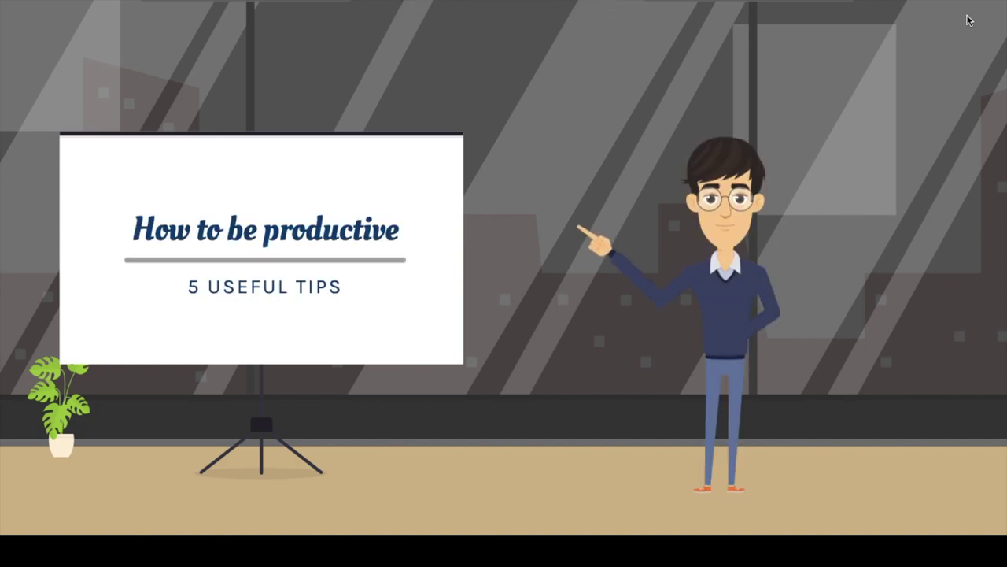
{"action": "key", "text": "Escape"}
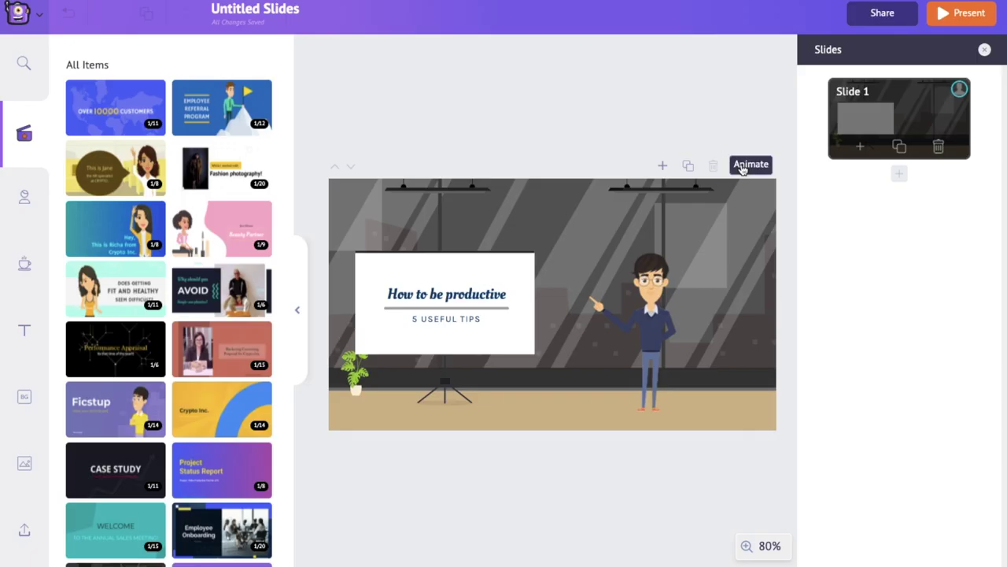
- Set both the title Group and the Character to start On Load
{"action": "left_click", "coordinate": [742, 168]}
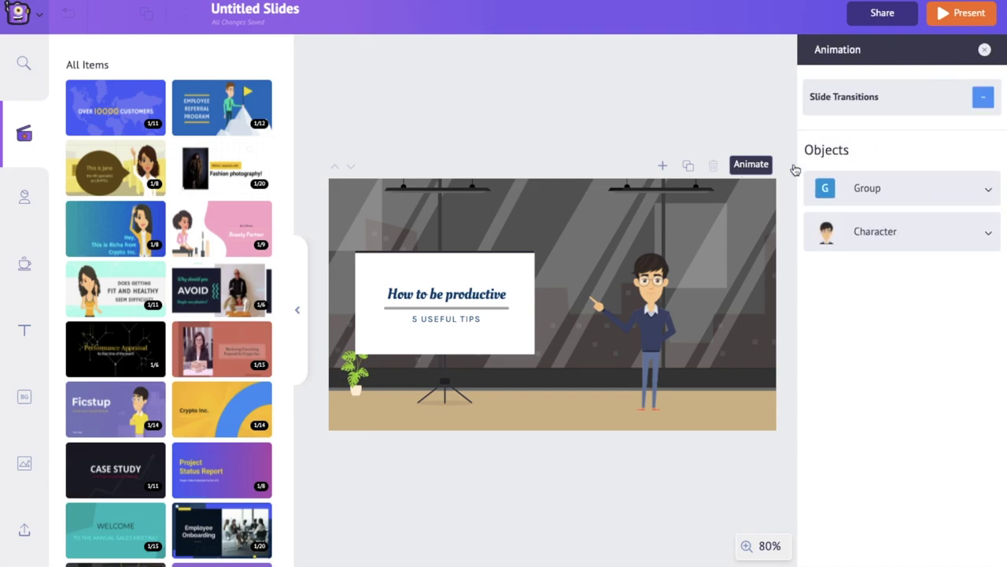
{"action": "left_click", "coordinate": [985, 187]}
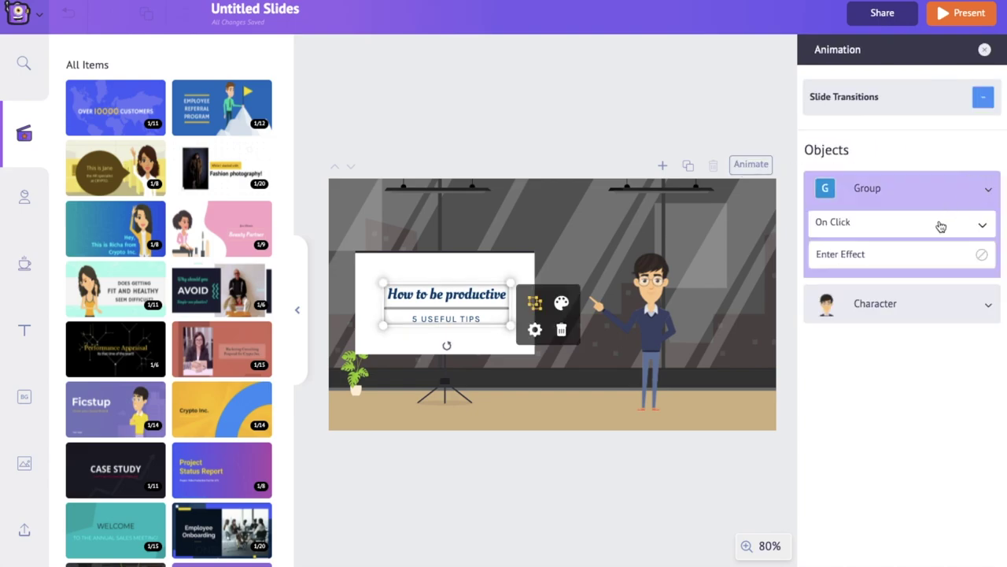
{"action": "left_click", "coordinate": [941, 226]}
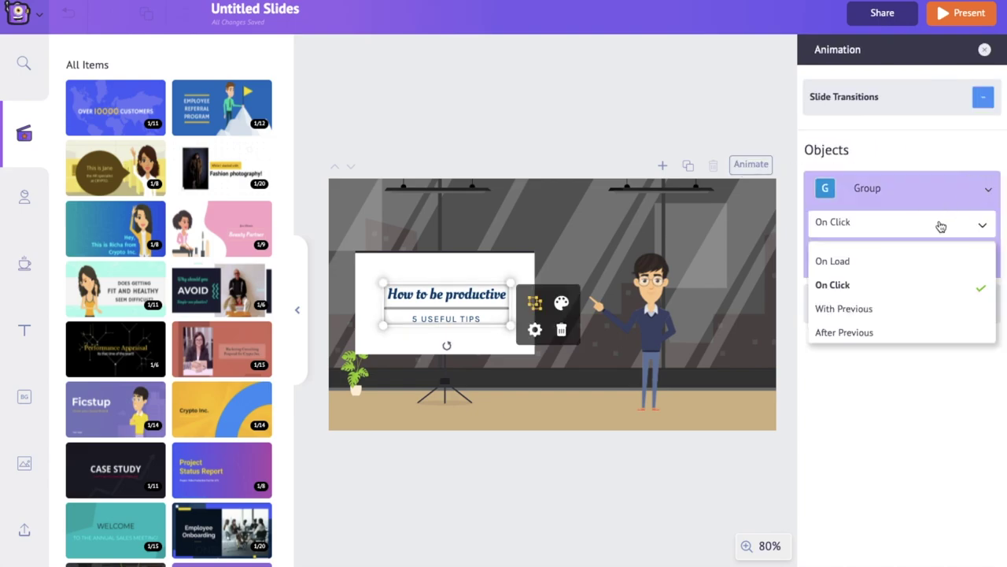
{"action": "left_click", "coordinate": [903, 263]}
{"action": "left_click", "coordinate": [962, 311]}
{"action": "left_click", "coordinate": [948, 270]}
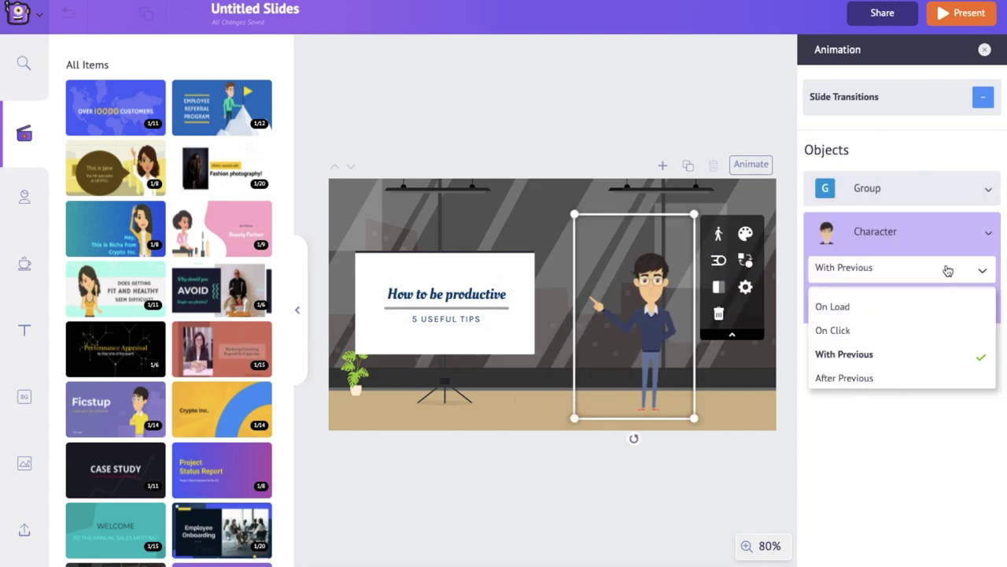
{"action": "left_click", "coordinate": [918, 315]}
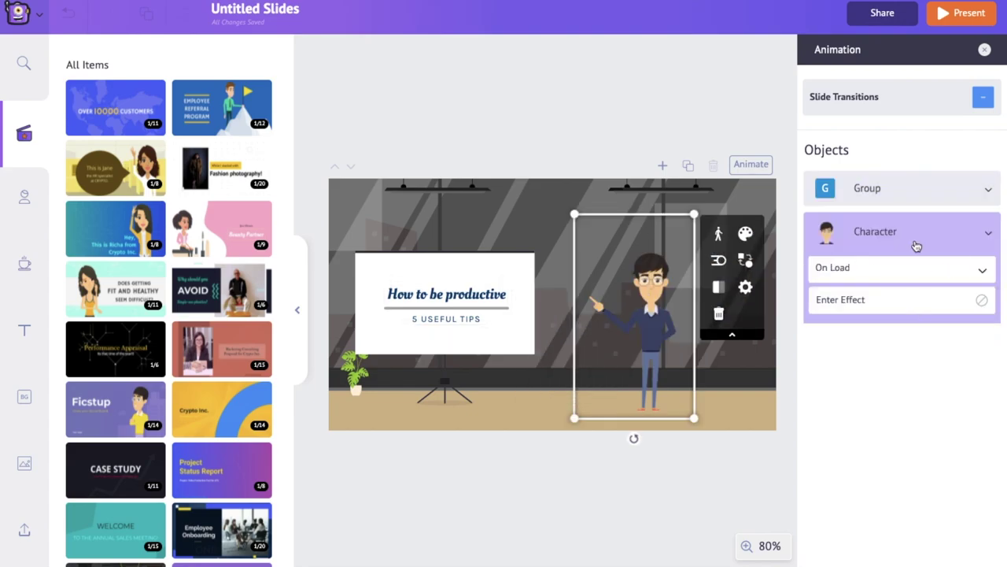
- Give the title Group the Move Left entry effect
{"action": "left_click", "coordinate": [930, 197]}
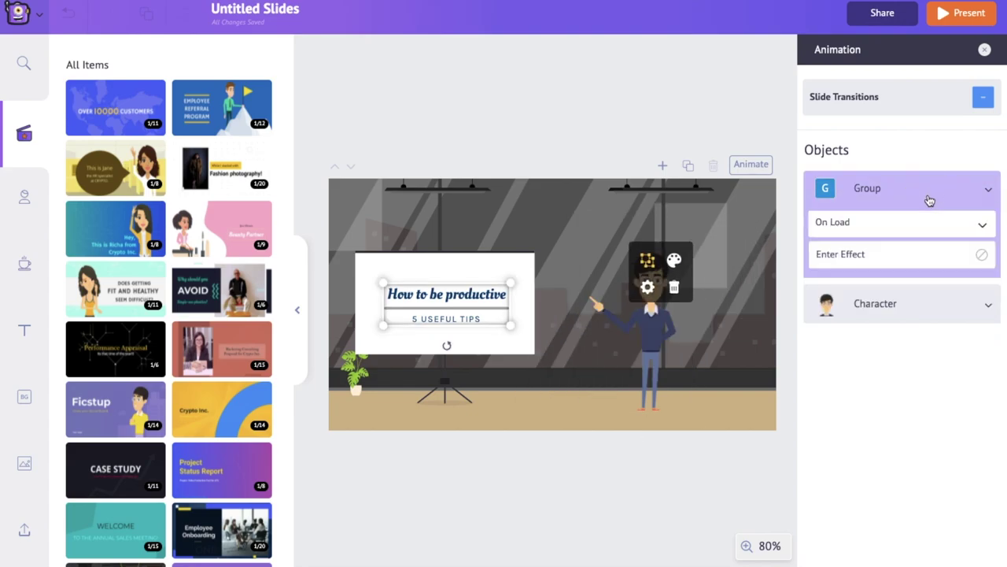
{"action": "left_click", "coordinate": [902, 264]}
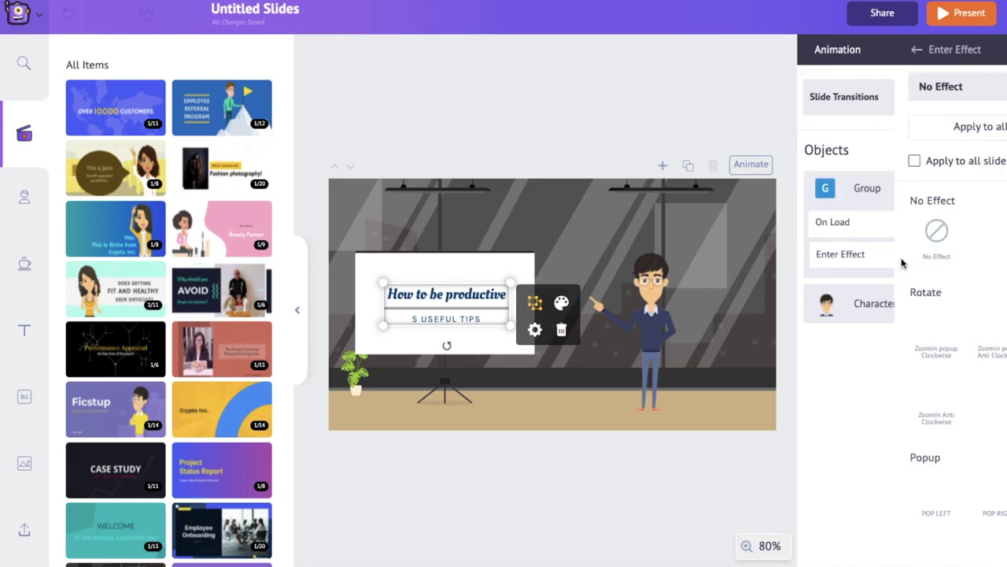
{"action": "scroll", "coordinate": [901, 338], "scroll_direction": "down", "scroll_amount": 5}
{"action": "scroll", "coordinate": [901, 340], "scroll_direction": "down", "scroll_amount": 10}
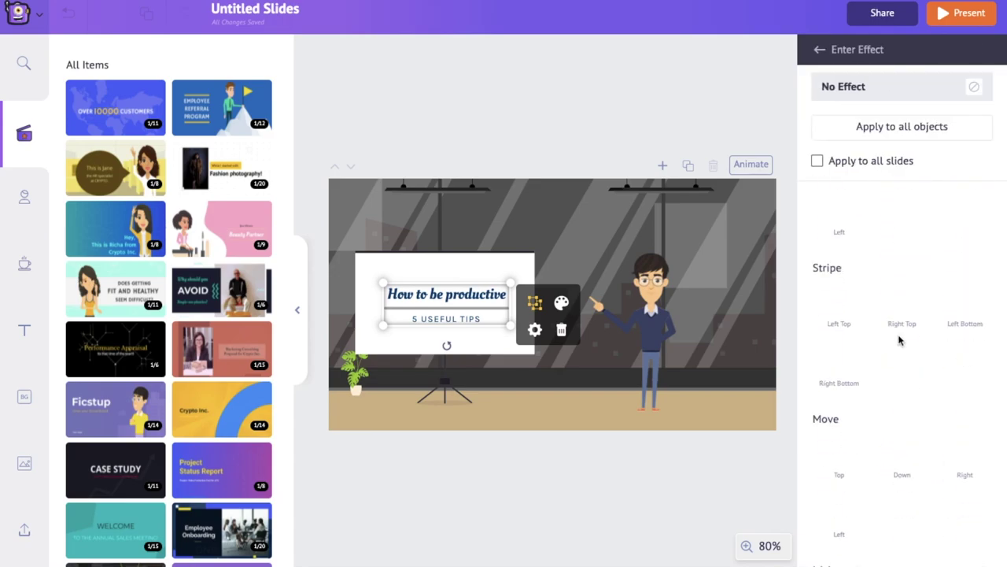
{"action": "scroll", "coordinate": [901, 340], "scroll_direction": "up", "scroll_amount": 4}
{"action": "scroll", "coordinate": [901, 340], "scroll_direction": "up", "scroll_amount": 5}
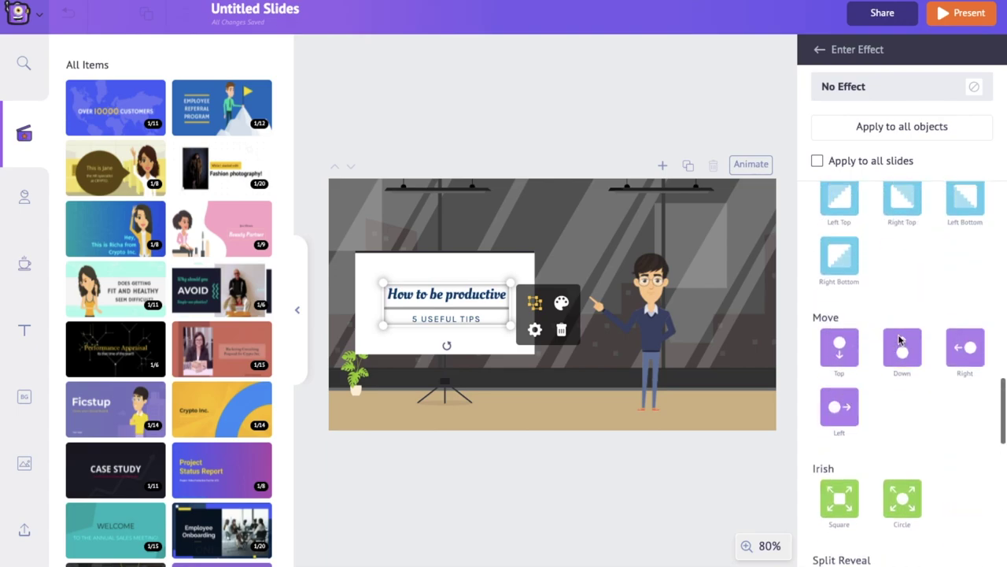
{"action": "left_click", "coordinate": [841, 406]}
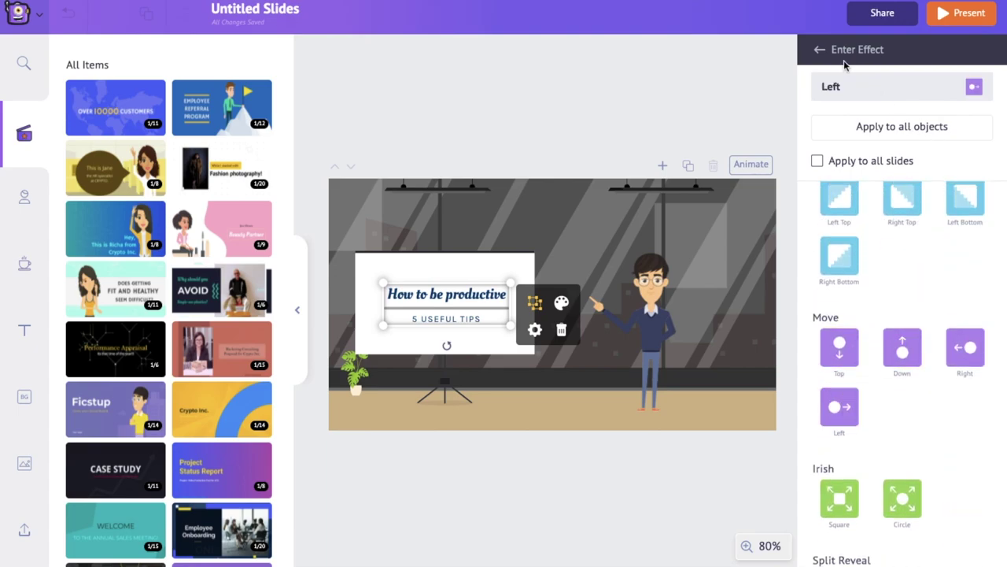
{"action": "left_click", "coordinate": [820, 50]}
{"action": "left_click", "coordinate": [893, 304]}
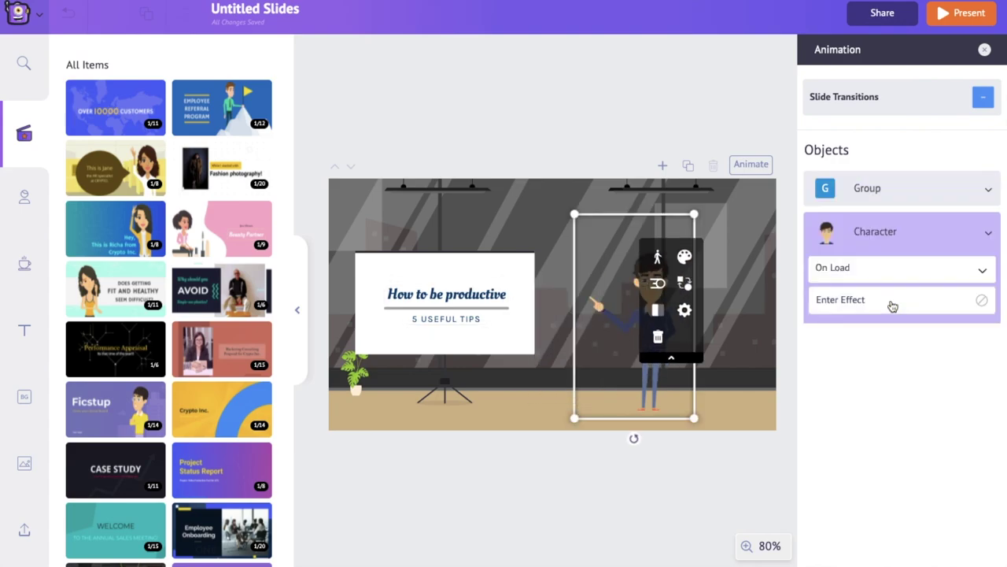
- Give the Character the Enter Right entry effect
{"action": "left_click", "coordinate": [892, 302]}
{"action": "scroll", "coordinate": [901, 370], "scroll_direction": "down", "scroll_amount": 4}
{"action": "scroll", "coordinate": [901, 371], "scroll_direction": "down", "scroll_amount": 3}
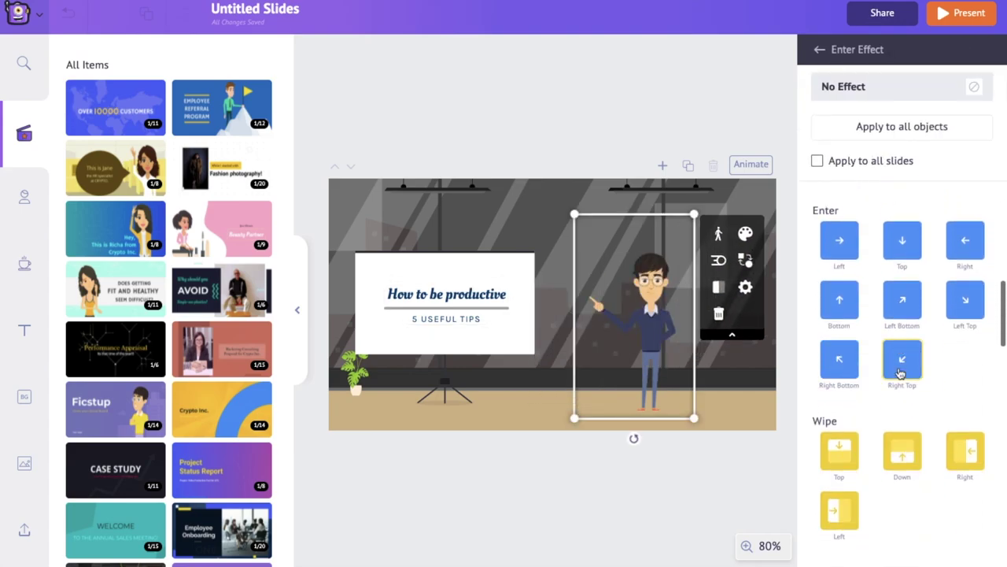
{"action": "left_click", "coordinate": [968, 250]}
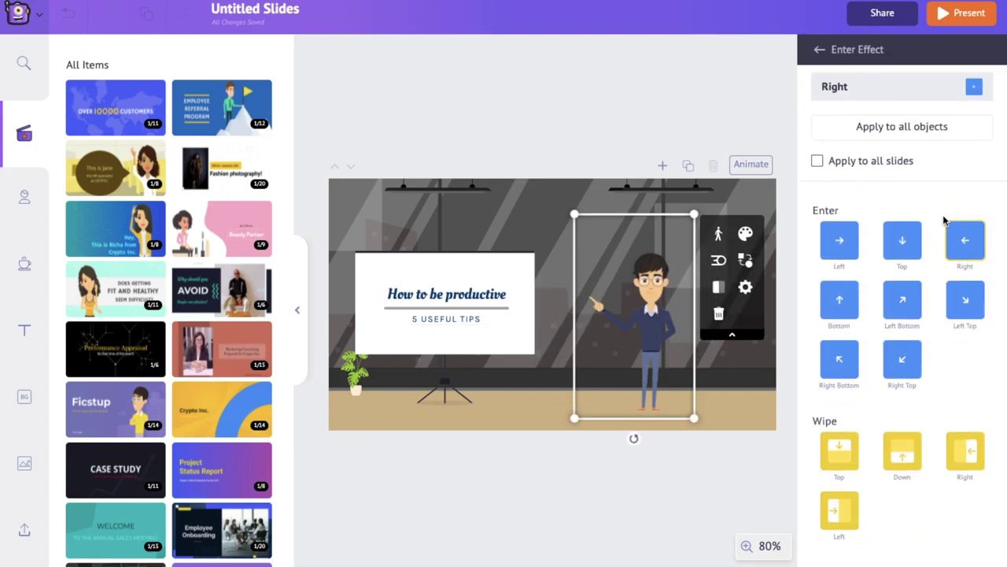
{"action": "left_click", "coordinate": [819, 49]}
- Preview the slide, then cancel applying the effect to all slides
{"action": "left_click", "coordinate": [953, 14]}
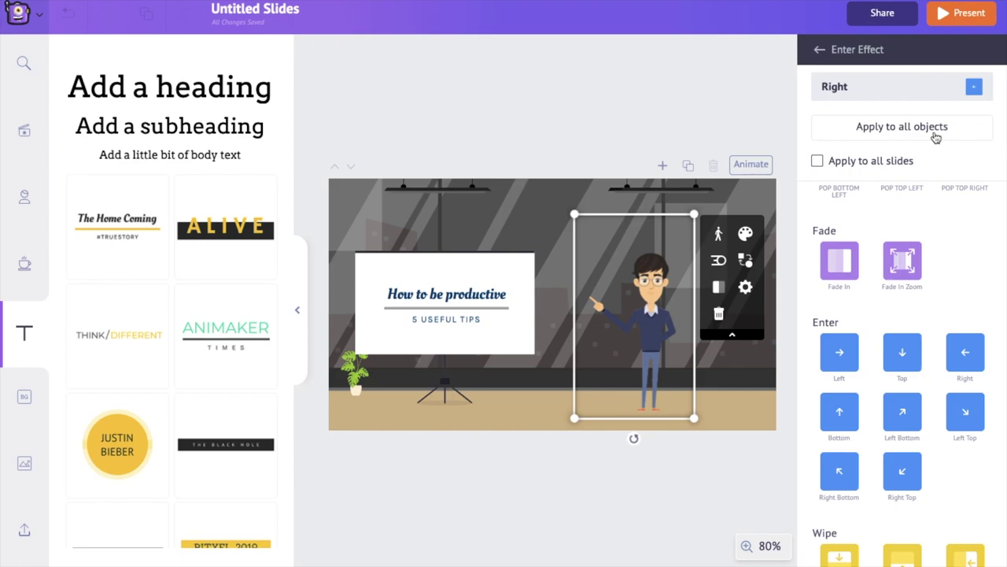
{"action": "left_click", "coordinate": [818, 161]}
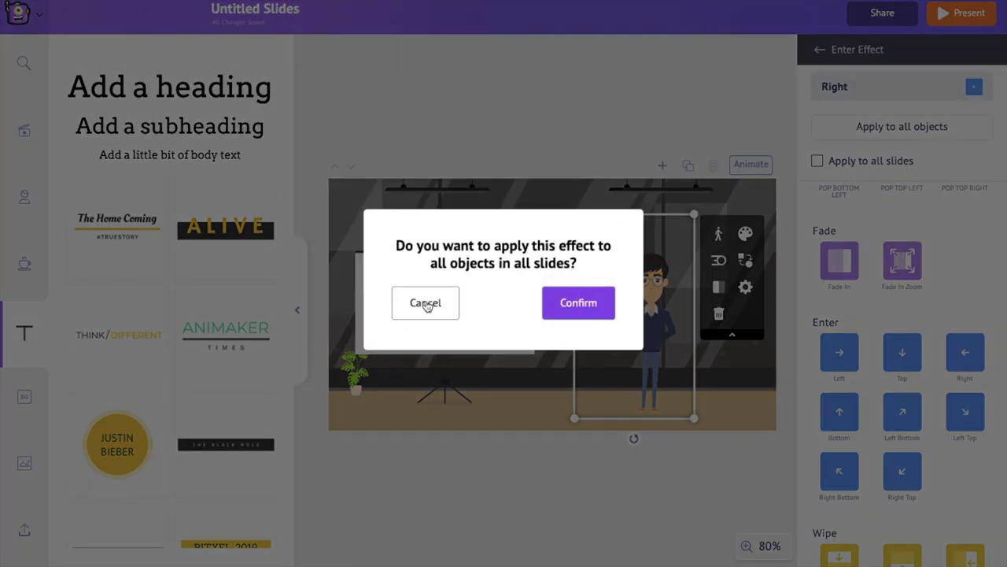
{"action": "left_click", "coordinate": [425, 305]}
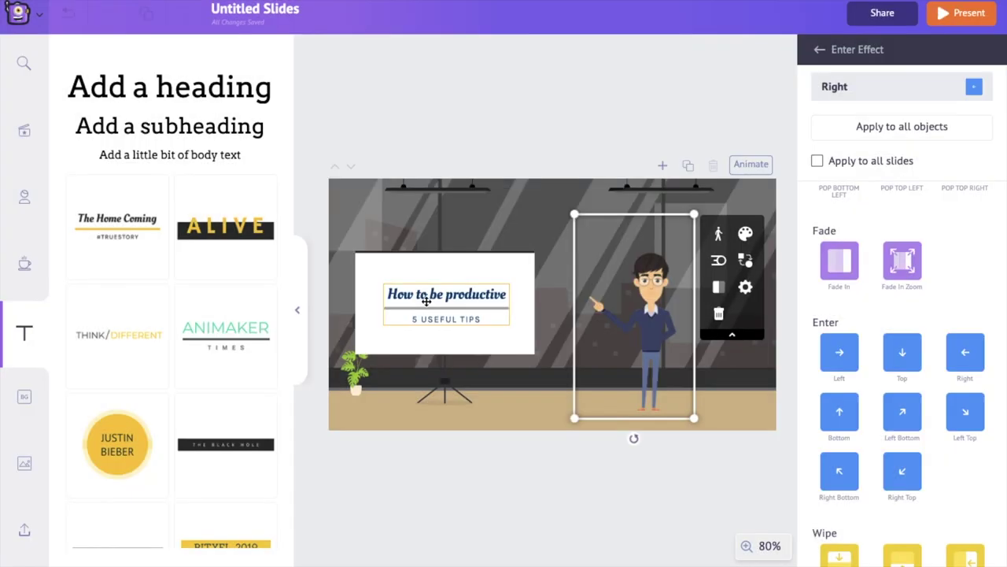
{"action": "left_click", "coordinate": [738, 110]}
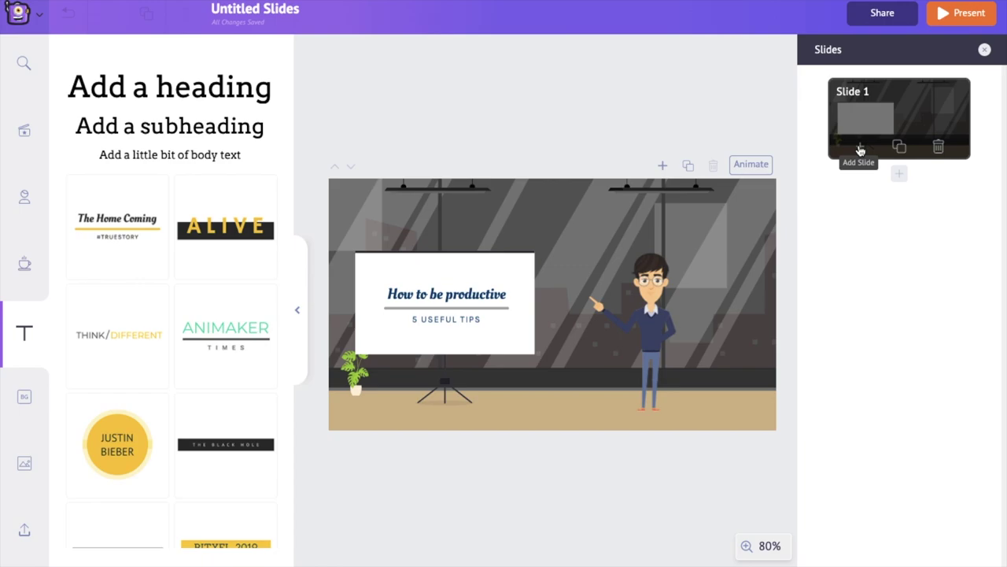
- Duplicate Slide 1 as Slide 2 and give it the light-blue office background
{"action": "left_click", "coordinate": [900, 149]}
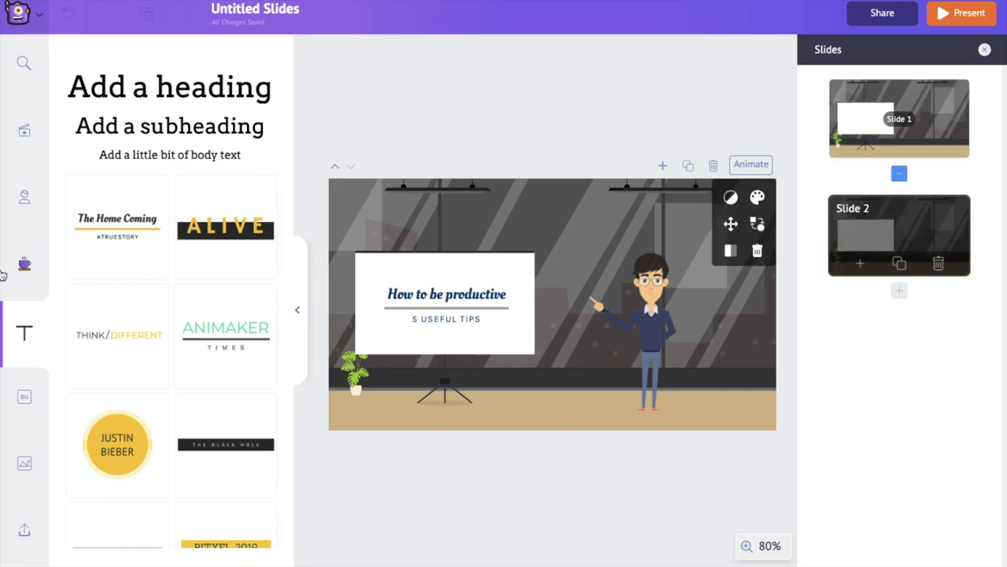
{"action": "left_click", "coordinate": [25, 400]}
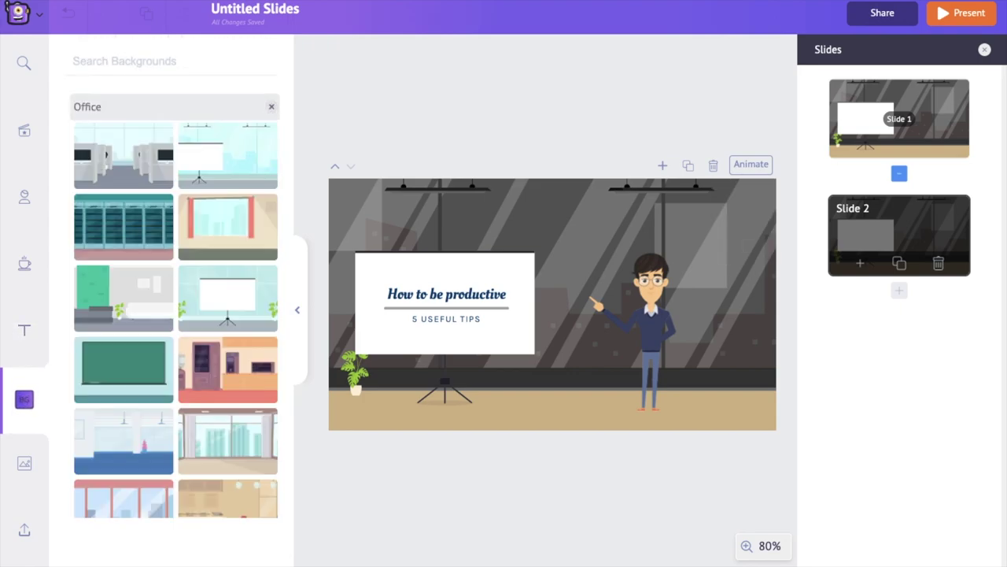
{"action": "scroll", "coordinate": [236, 319], "scroll_direction": "down", "scroll_amount": 2}
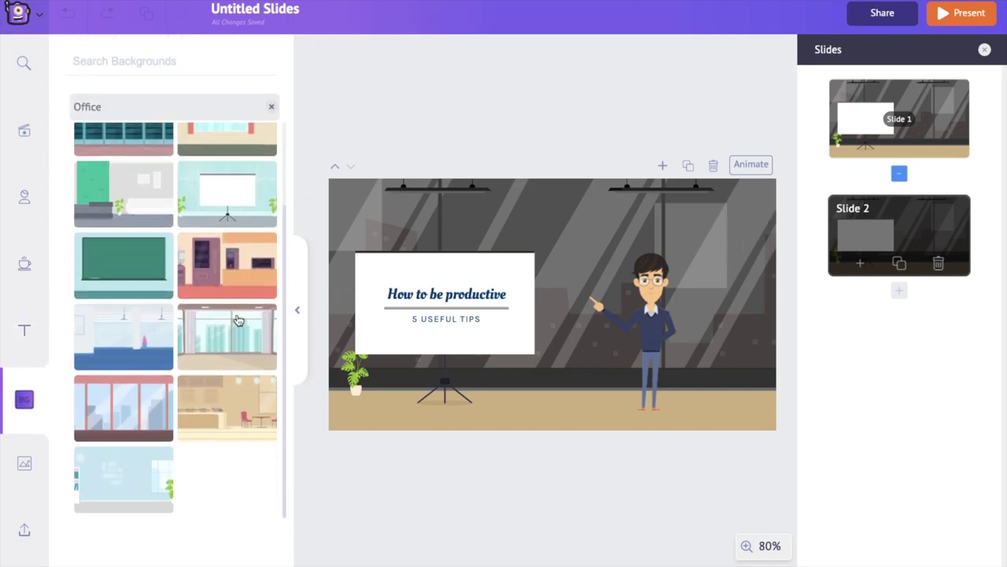
{"action": "left_click", "coordinate": [119, 495]}
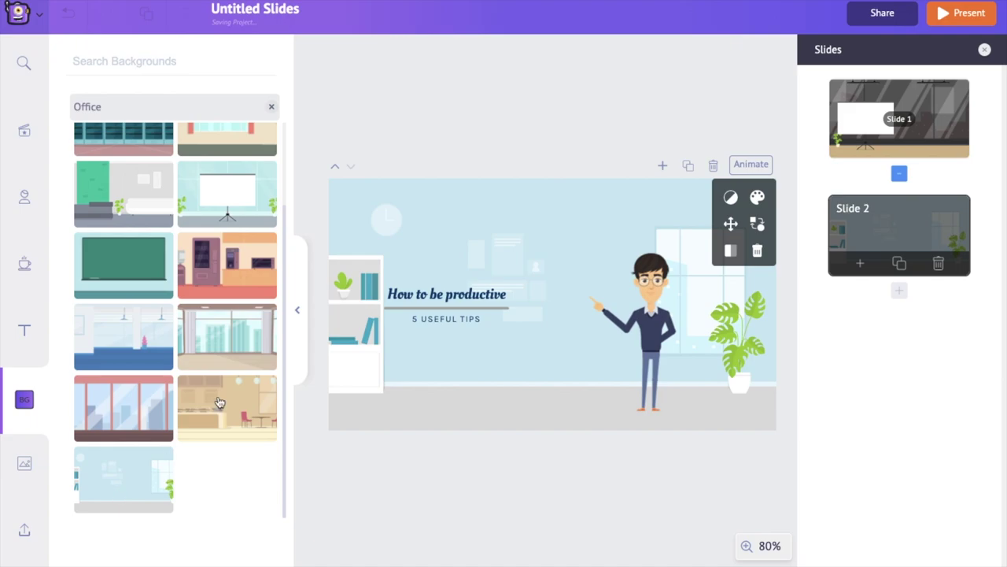
- Recolour the office background tan with a brown floor
{"action": "left_click", "coordinate": [758, 198]}
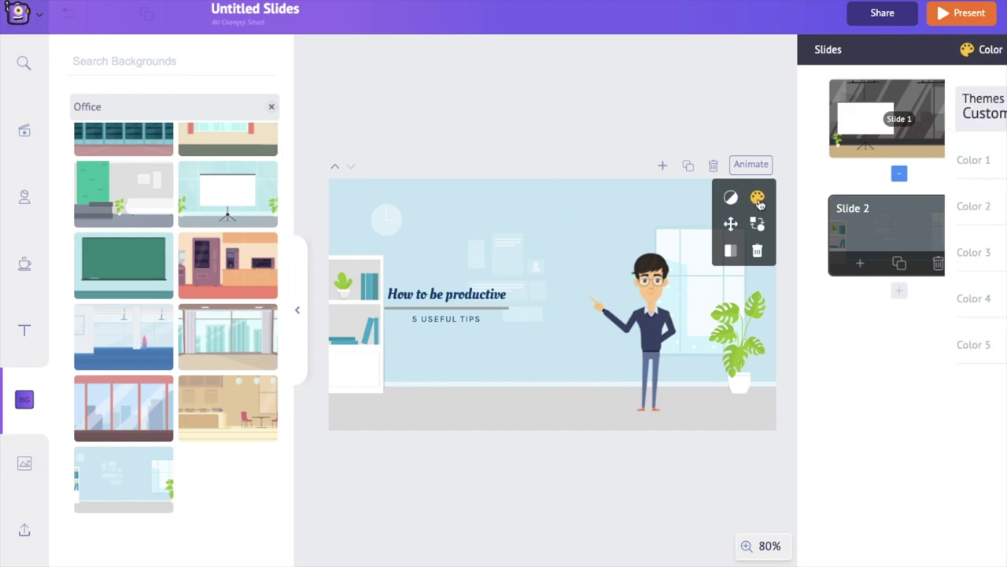
{"action": "left_click", "coordinate": [979, 161]}
{"action": "left_click_drag", "start_coordinate": [888, 307], "coordinate": [890, 291]}
{"action": "left_click", "coordinate": [980, 208]}
{"action": "left_click", "coordinate": [981, 209]}
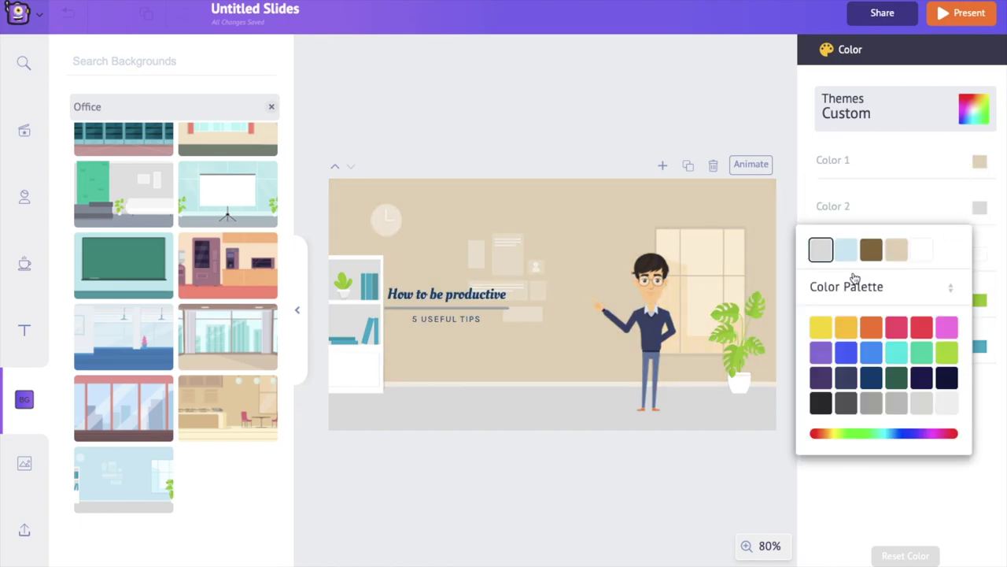
{"action": "left_click", "coordinate": [871, 249]}
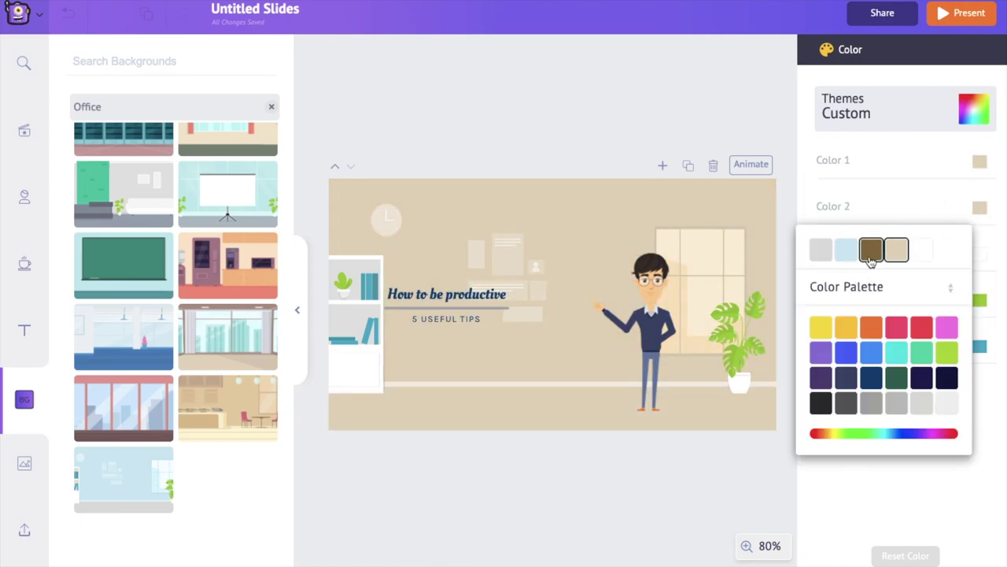
{"action": "left_click", "coordinate": [592, 452]}
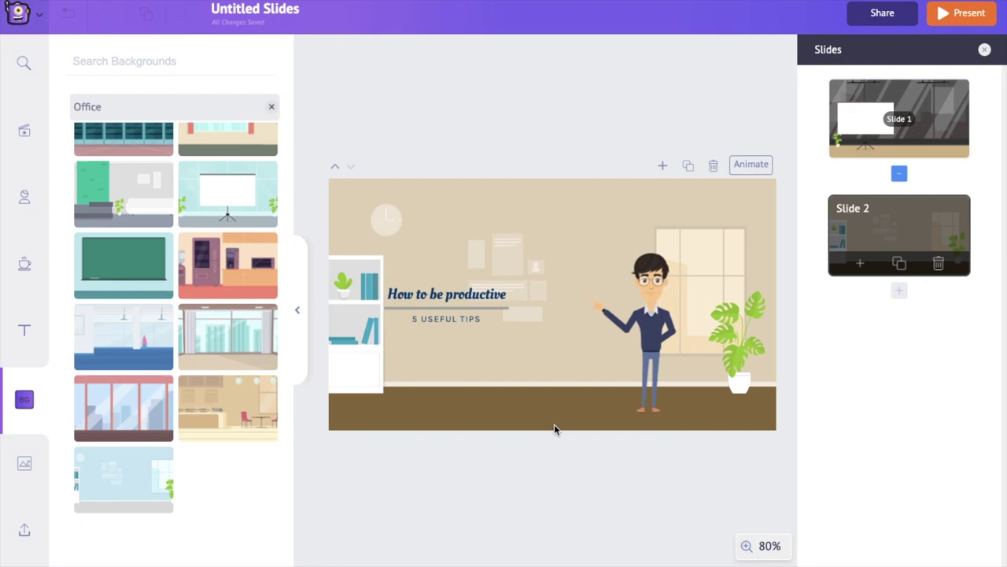
- Replace the old title with a subheading reading '1. Use time effectively'
{"action": "left_click", "coordinate": [500, 314]}
{"action": "left_click", "coordinate": [559, 331]}
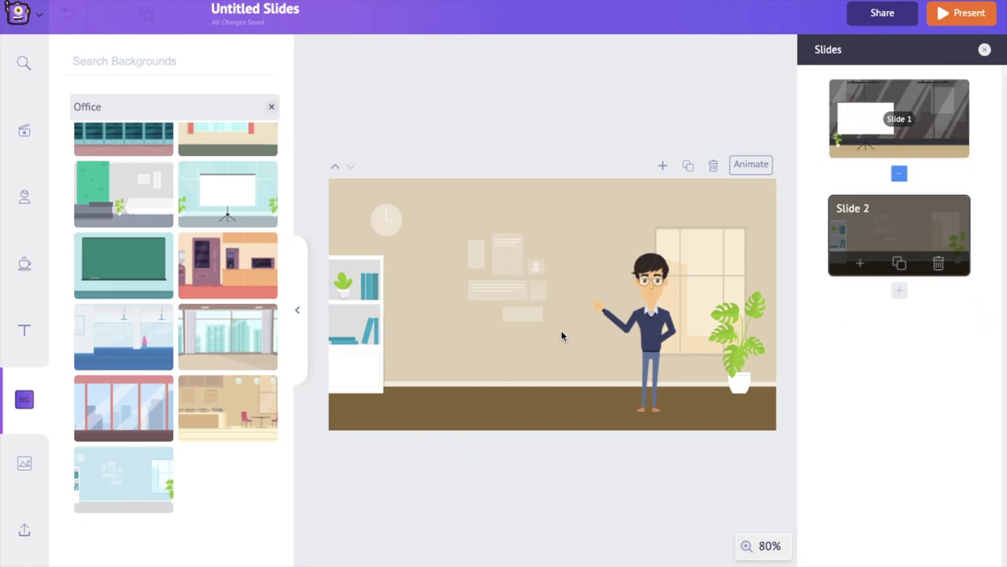
{"action": "left_click", "coordinate": [25, 330]}
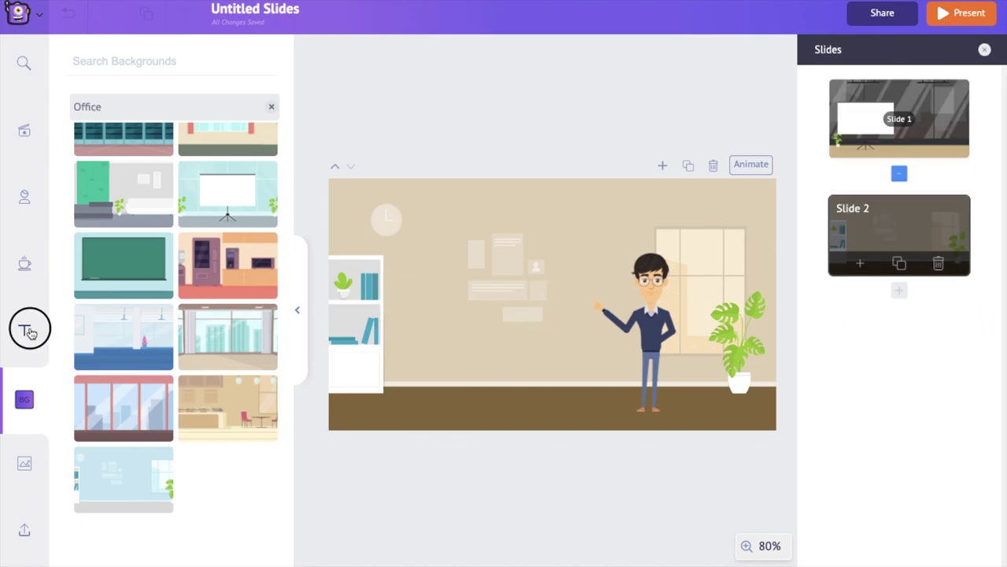
{"action": "left_click", "coordinate": [178, 126]}
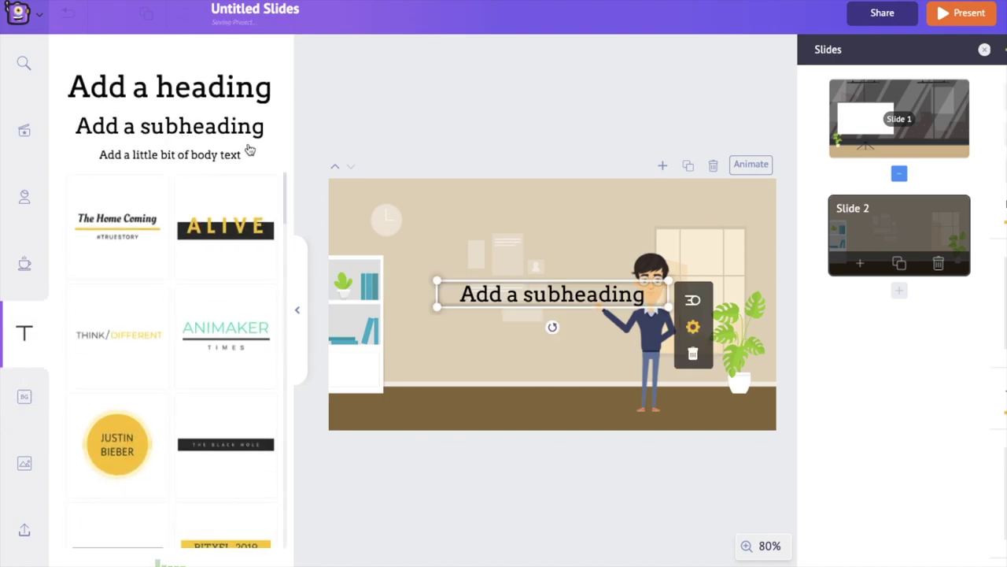
{"action": "double_click", "coordinate": [551, 293]}
{"action": "type", "text": "1. U"}
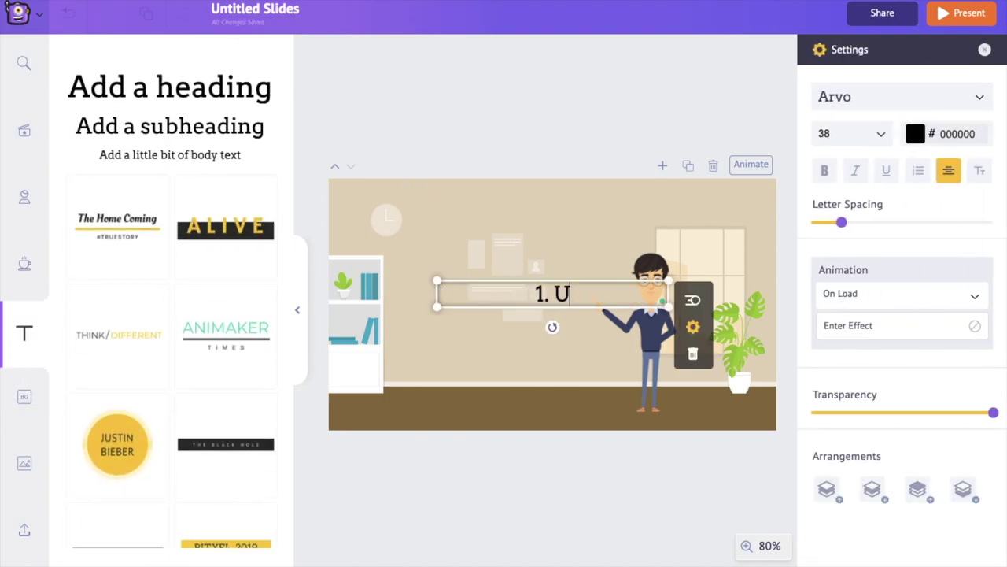
{"action": "type", "text": "se time effectively"}
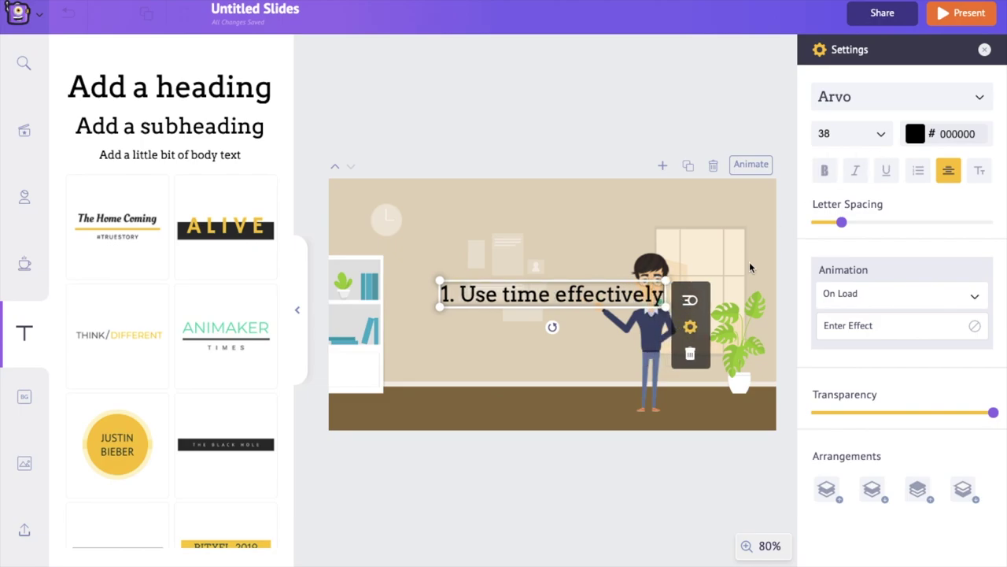
- Style the heading in Anton, dark blue 0E4375, and move it to the top
{"action": "left_click", "coordinate": [977, 98]}
{"action": "left_click", "coordinate": [869, 331]}
{"action": "left_click", "coordinate": [979, 98]}
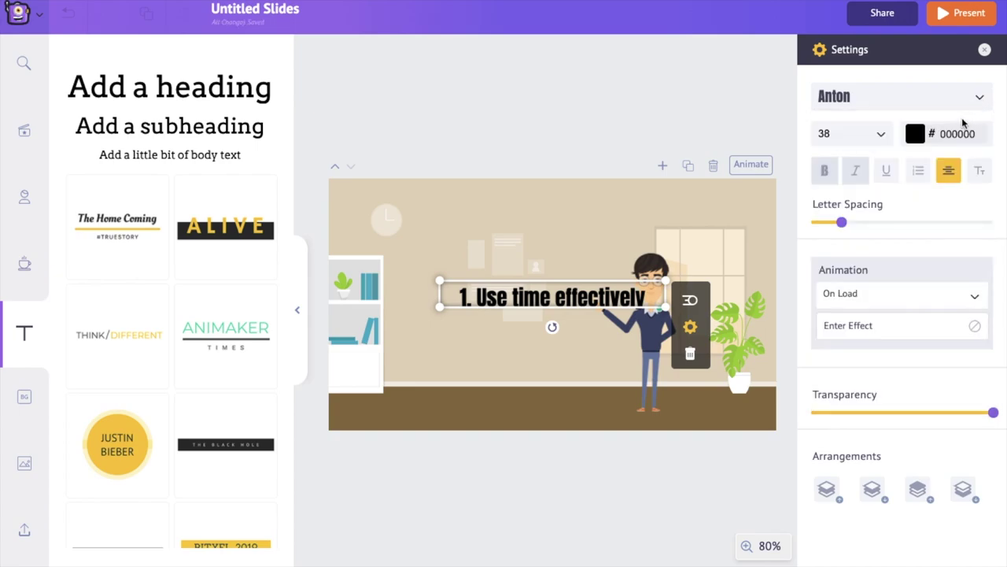
{"action": "left_click", "coordinate": [915, 134]}
{"action": "left_click", "coordinate": [888, 295]}
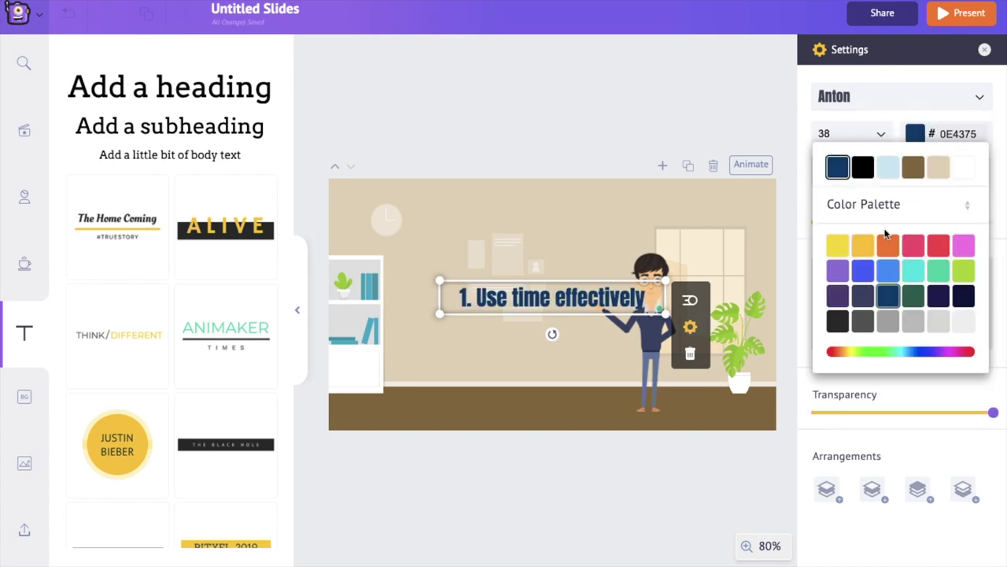
{"action": "left_click", "coordinate": [879, 133]}
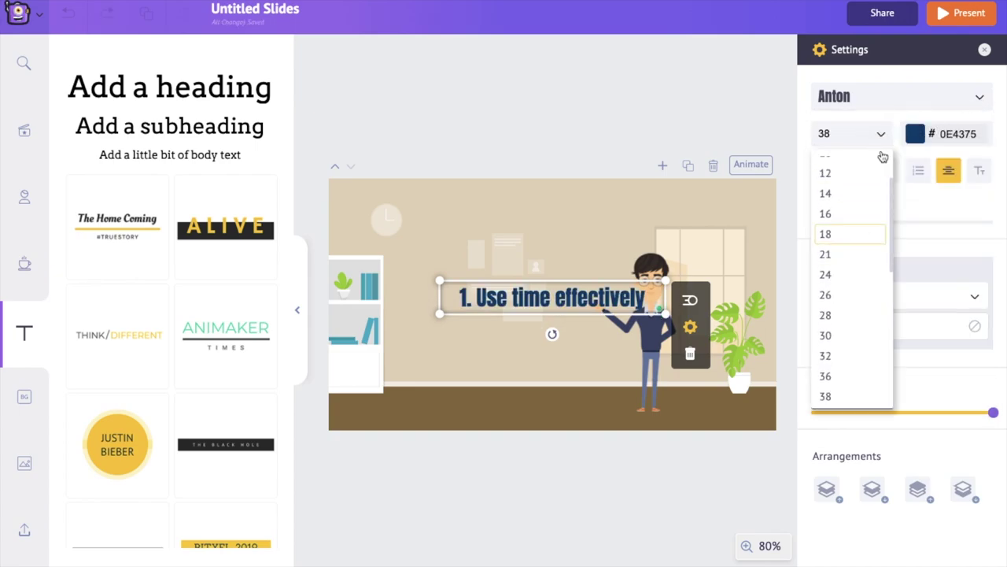
{"action": "left_click", "coordinate": [583, 261]}
{"action": "left_click", "coordinate": [554, 299]}
{"action": "left_click_drag", "start_coordinate": [553, 299], "coordinate": [553, 220]}
- Change the character to a 'work' pose sitting at a desk, then shrink it and shift it left
{"action": "left_click", "coordinate": [651, 275]}
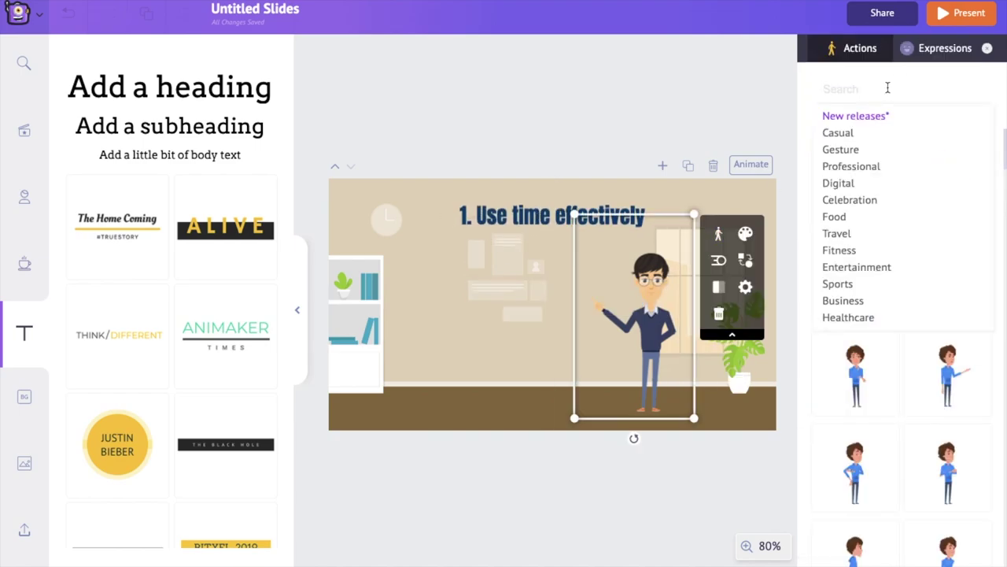
{"action": "type", "text": "work"}
{"action": "left_click", "coordinate": [882, 129]}
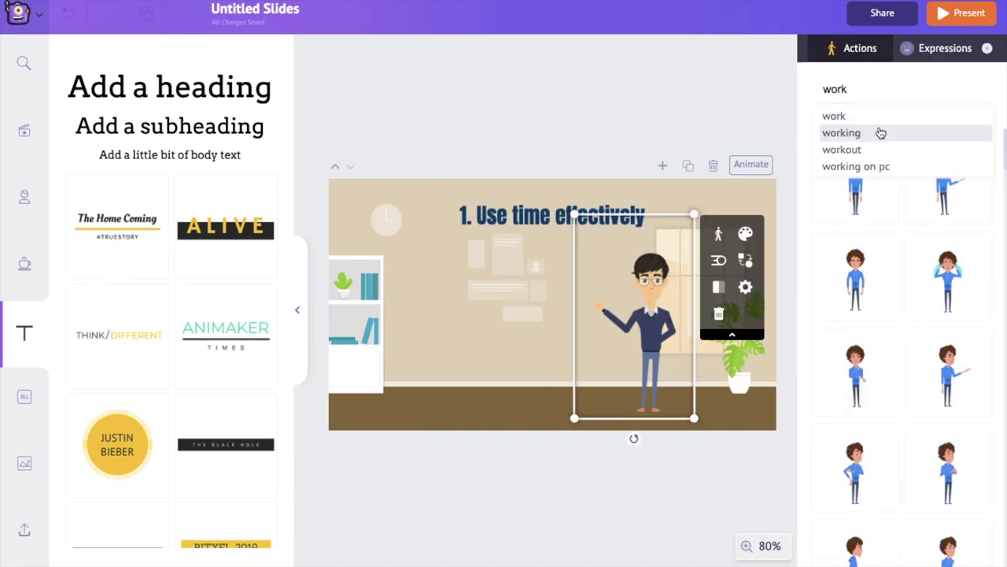
{"action": "scroll", "coordinate": [861, 339], "scroll_direction": "down", "scroll_amount": 1}
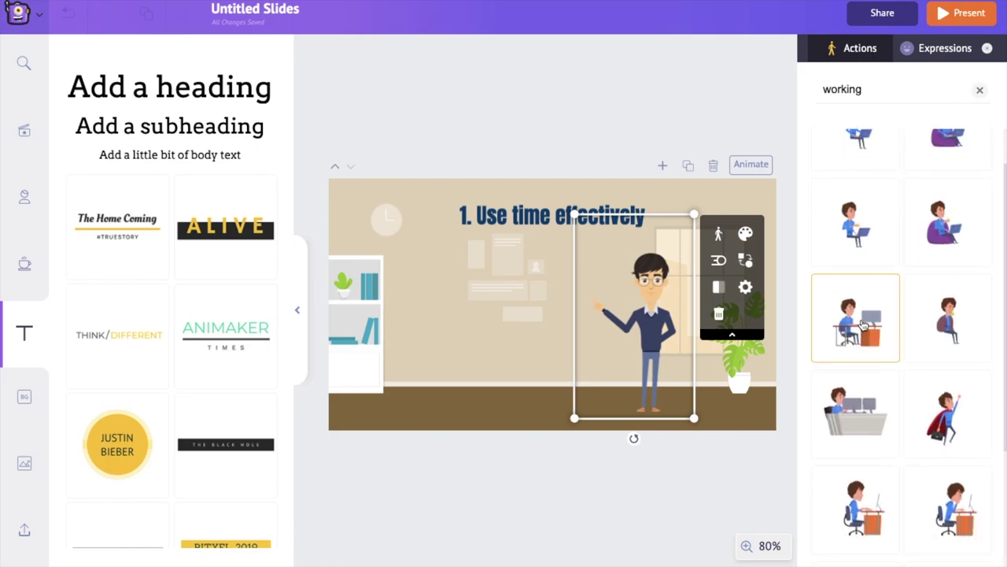
{"action": "left_click", "coordinate": [864, 323]}
{"action": "left_click_drag", "start_coordinate": [653, 366], "coordinate": [526, 335]}
{"action": "left_click_drag", "start_coordinate": [455, 207], "coordinate": [480, 237]}
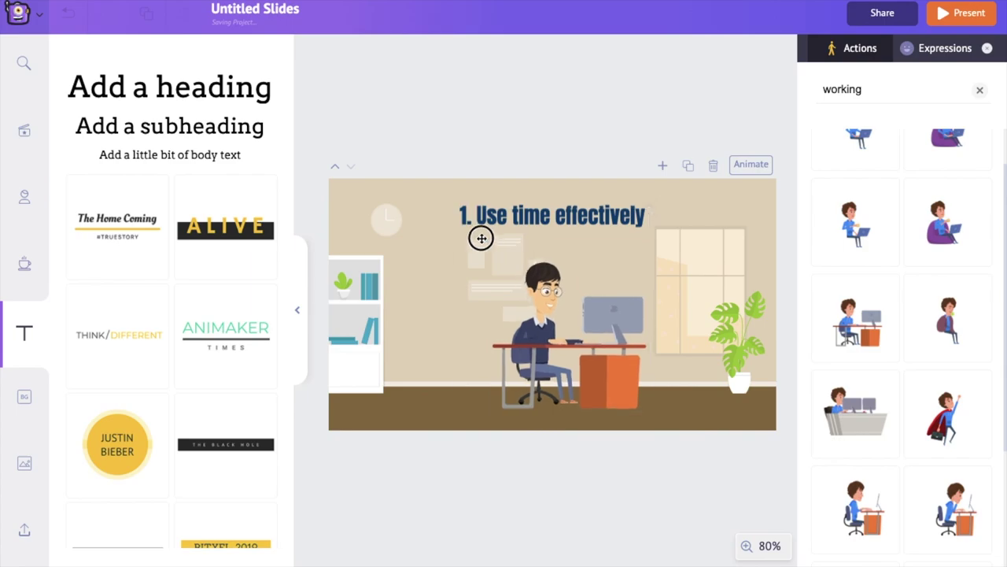
{"action": "left_click_drag", "start_coordinate": [551, 263], "coordinate": [543, 312]}
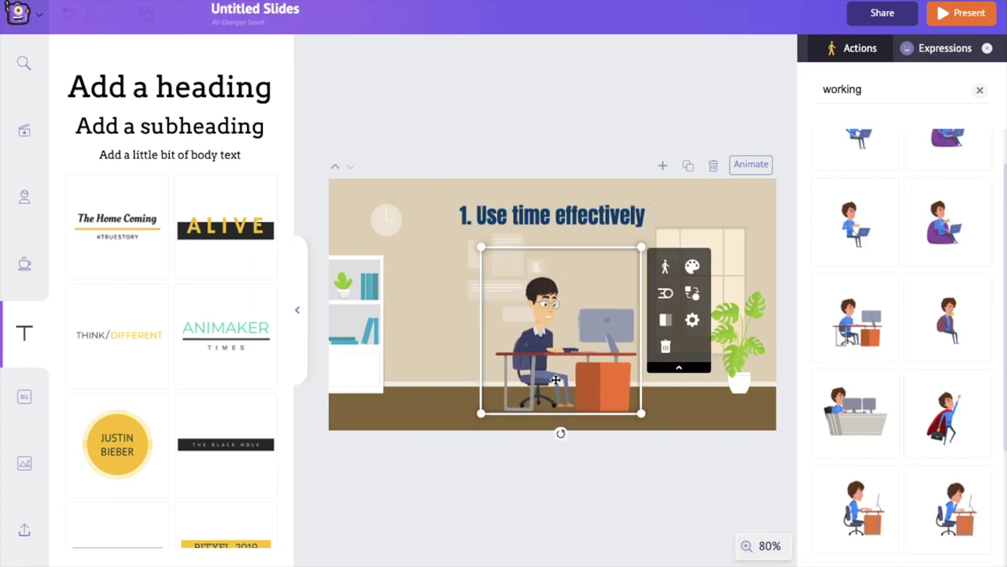
- Search the props library for clock props with 'cl'
{"action": "left_click", "coordinate": [26, 267]}
{"action": "scroll", "coordinate": [177, 228], "scroll_direction": "down", "scroll_amount": 1}
{"action": "scroll", "coordinate": [180, 236], "scroll_direction": "down", "scroll_amount": 3}
{"action": "scroll", "coordinate": [188, 248], "scroll_direction": "up", "scroll_amount": 2}
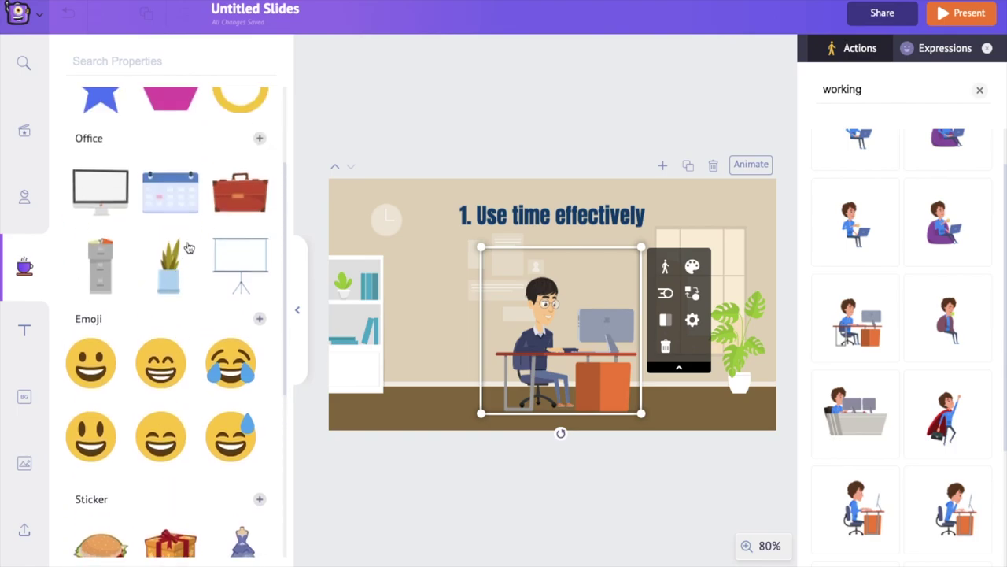
{"action": "scroll", "coordinate": [216, 285], "scroll_direction": "down", "scroll_amount": 4}
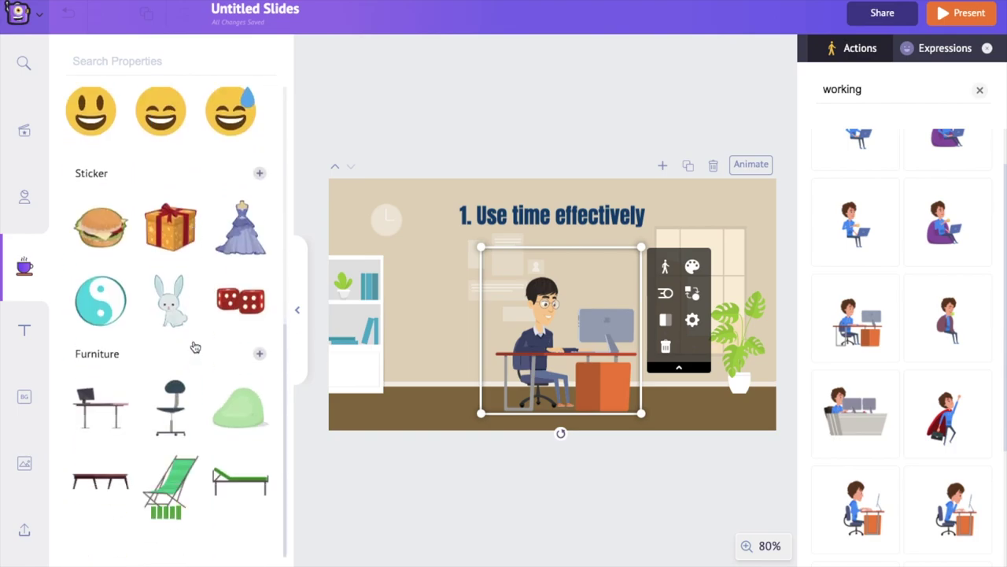
{"action": "scroll", "coordinate": [194, 343], "scroll_direction": "up", "scroll_amount": 6}
{"action": "left_click", "coordinate": [151, 63]}
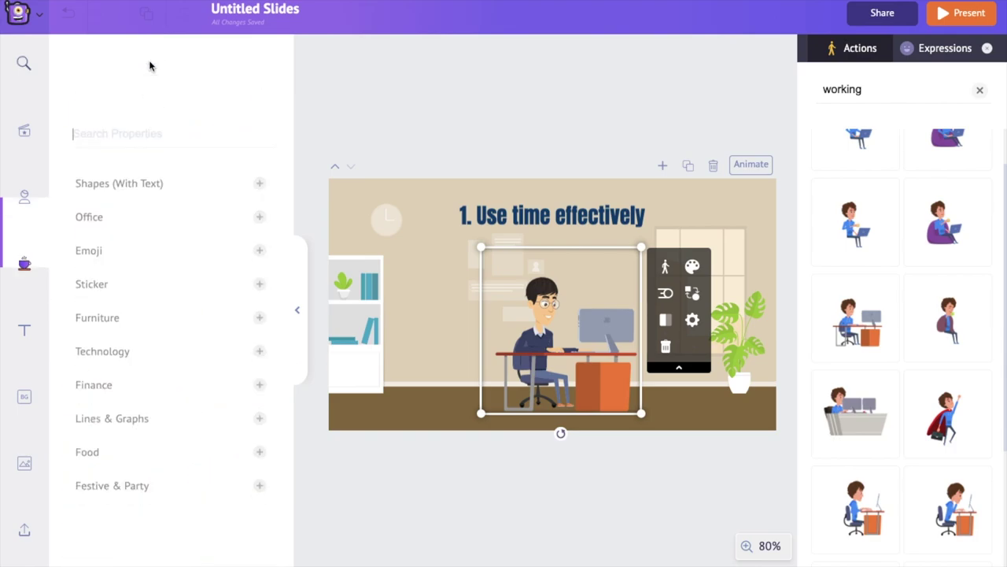
{"action": "type", "text": "clock"}
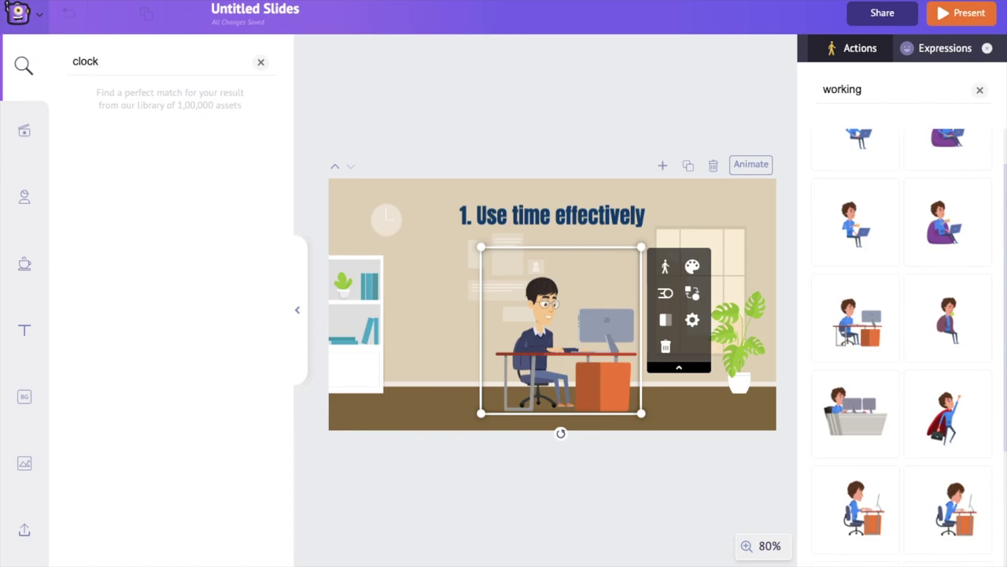
{"action": "key", "text": "Return"}
- Add the wall clock, shrink it into the top-left corner, and switch on its animation
{"action": "left_click", "coordinate": [233, 163]}
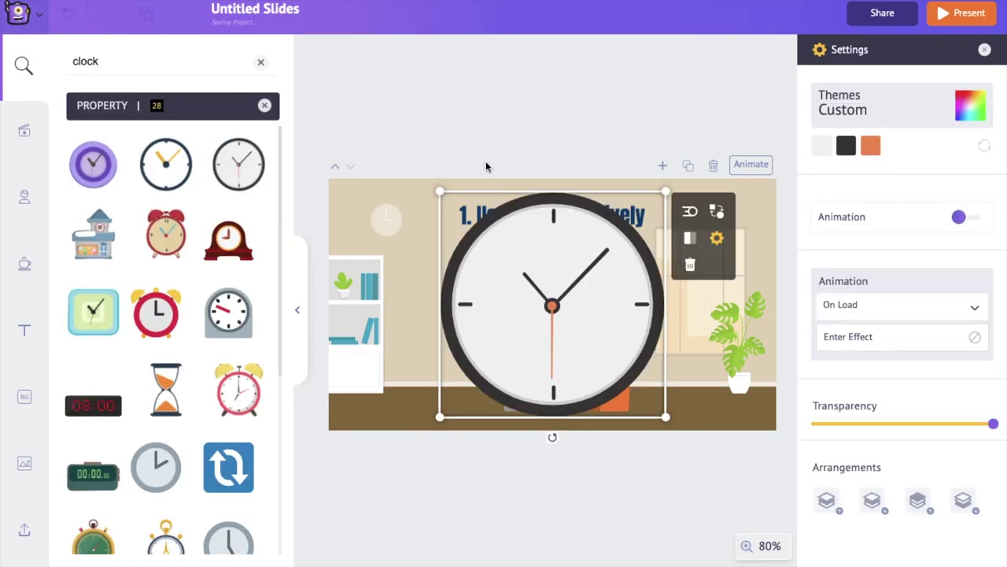
{"action": "left_click_drag", "start_coordinate": [439, 195], "coordinate": [590, 343]}
{"action": "left_click_drag", "start_coordinate": [634, 385], "coordinate": [386, 219]}
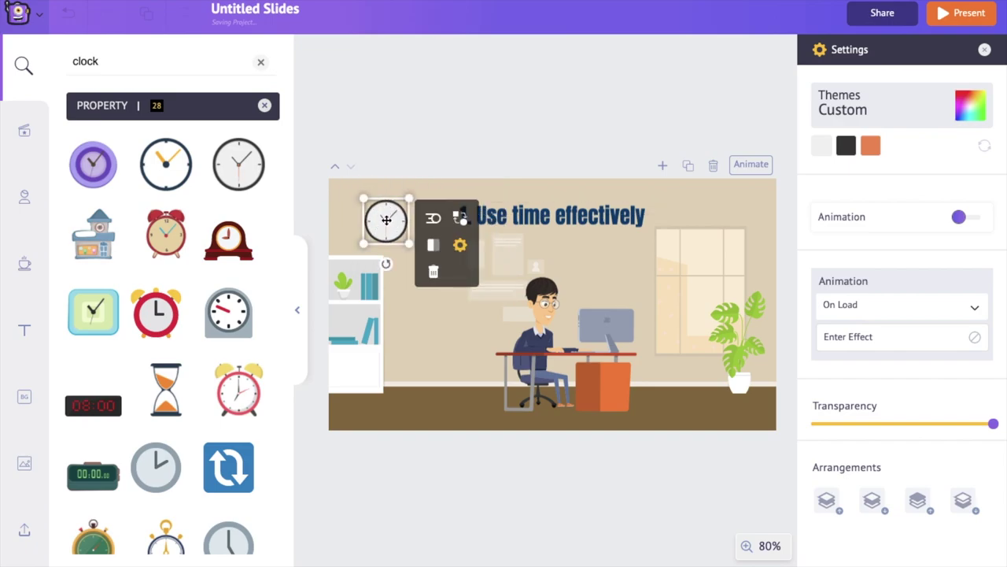
{"action": "left_click", "coordinate": [959, 217]}
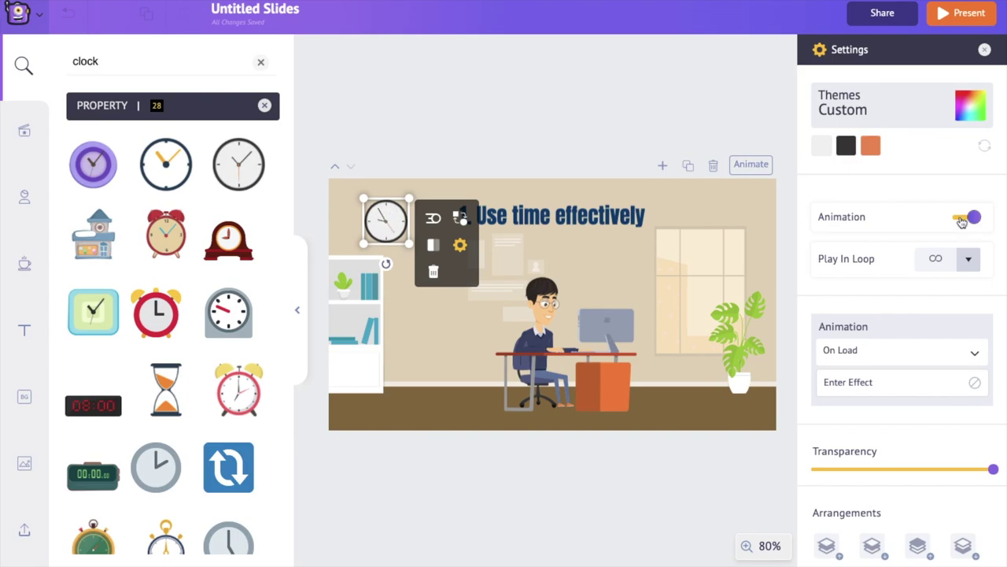
- Set the character's animation trigger to On Load in the slide's animation settings
{"action": "left_click", "coordinate": [752, 165]}
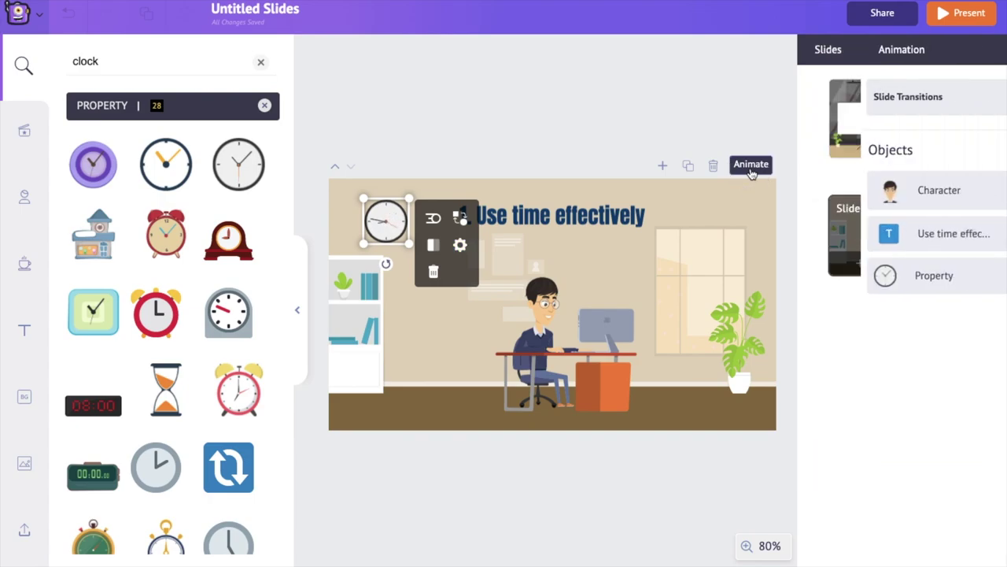
{"action": "left_click", "coordinate": [986, 193]}
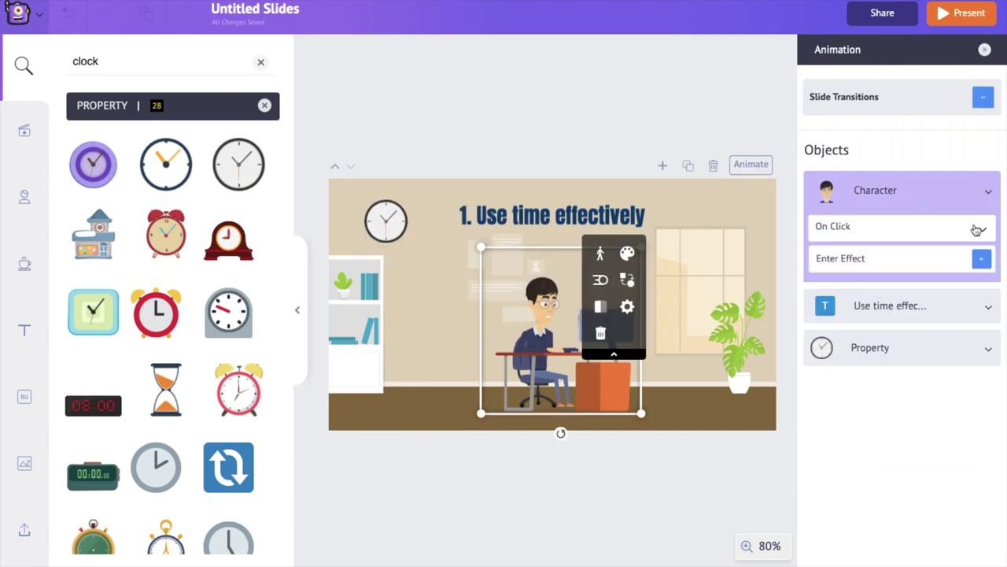
{"action": "left_click", "coordinate": [976, 230]}
{"action": "left_click", "coordinate": [948, 263]}
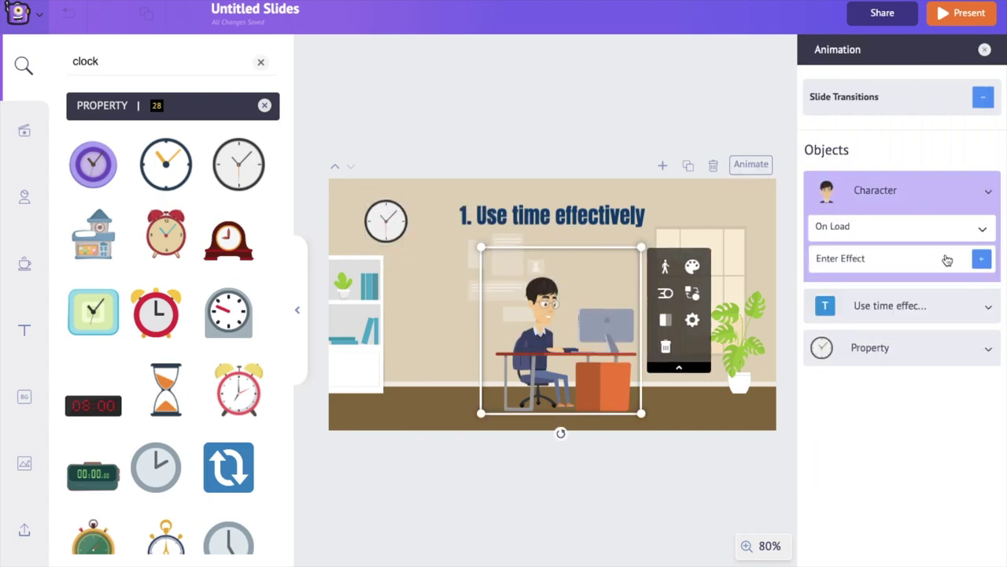
{"action": "left_click", "coordinate": [989, 195]}
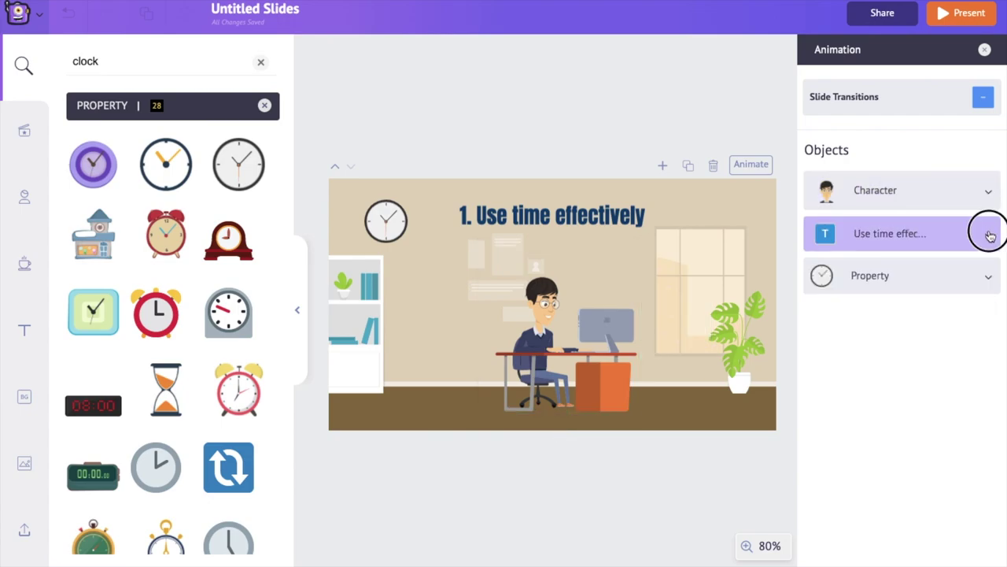
- Check the clock's animation trigger, leave it on On Load, and collapse its options
{"action": "left_click", "coordinate": [989, 236]}
{"action": "left_click", "coordinate": [985, 350]}
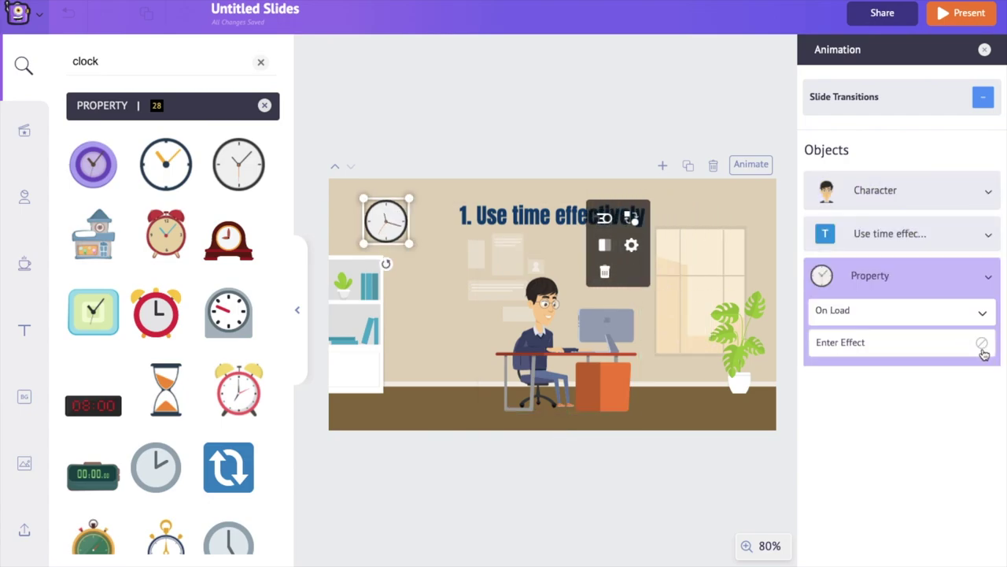
{"action": "left_click", "coordinate": [948, 314]}
{"action": "left_click", "coordinate": [961, 315]}
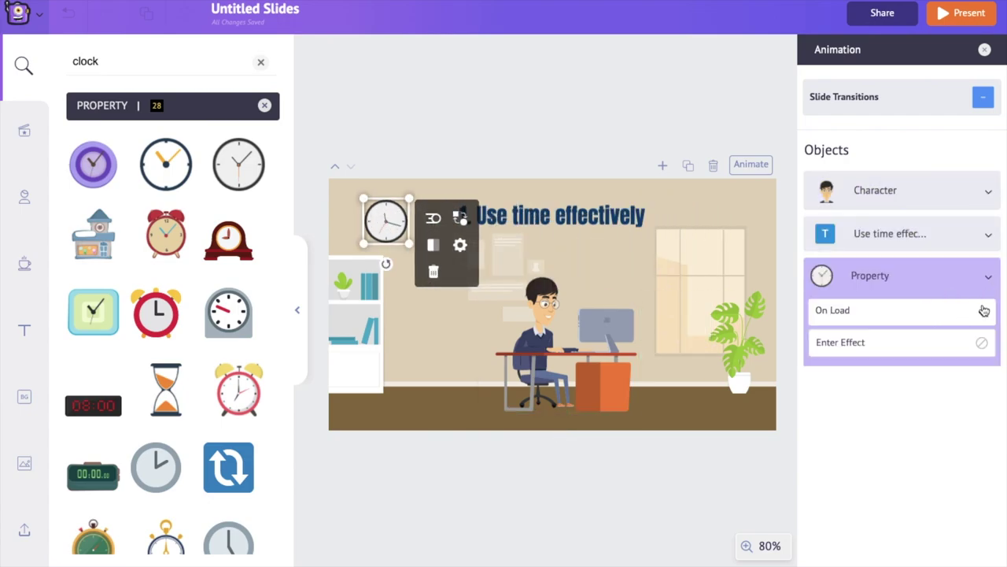
{"action": "left_click", "coordinate": [988, 281]}
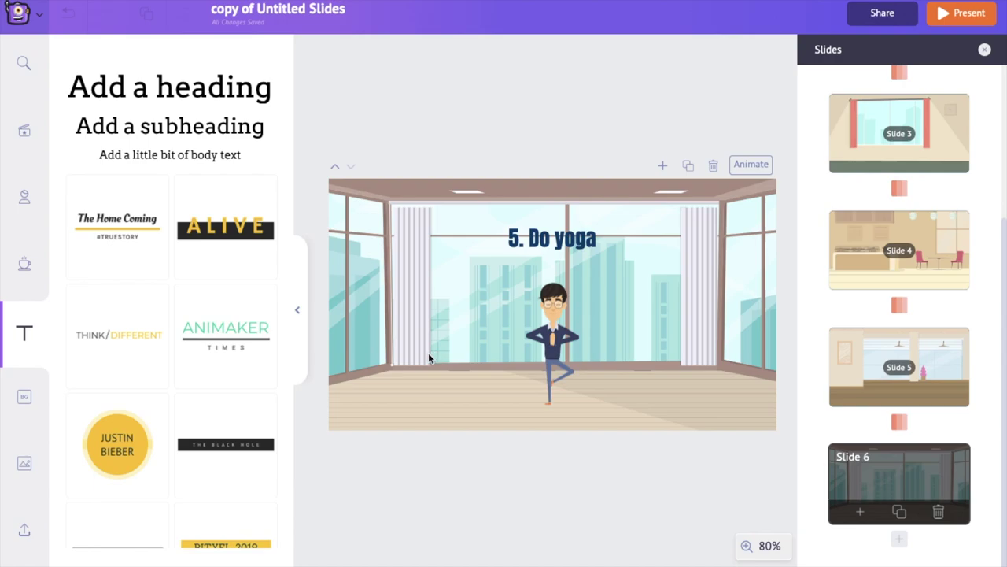
- Switch the image library to GIPHY Stickers and search for 'exercise'
{"action": "mouse_move", "coordinate": [25, 464]}
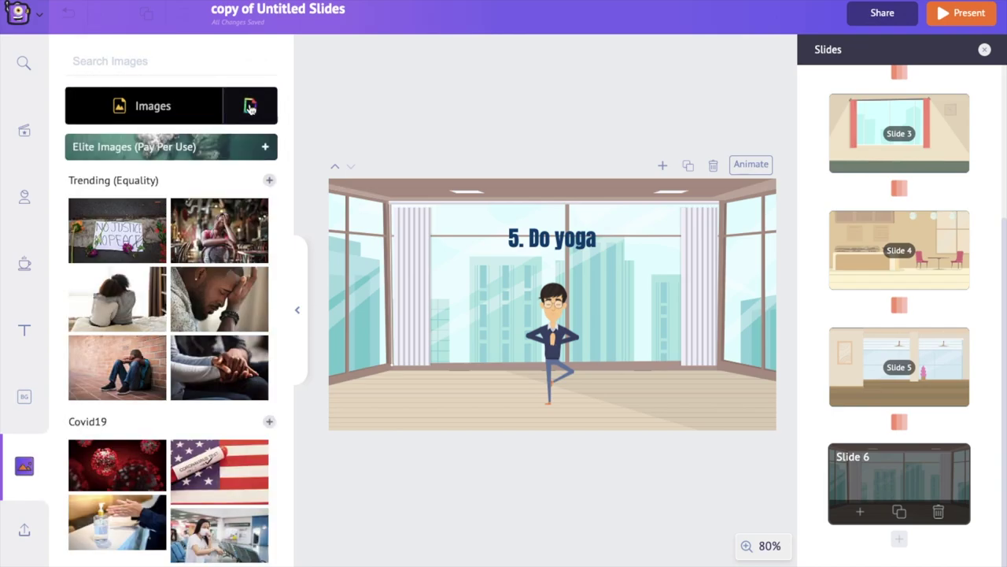
{"action": "left_click", "coordinate": [249, 108]}
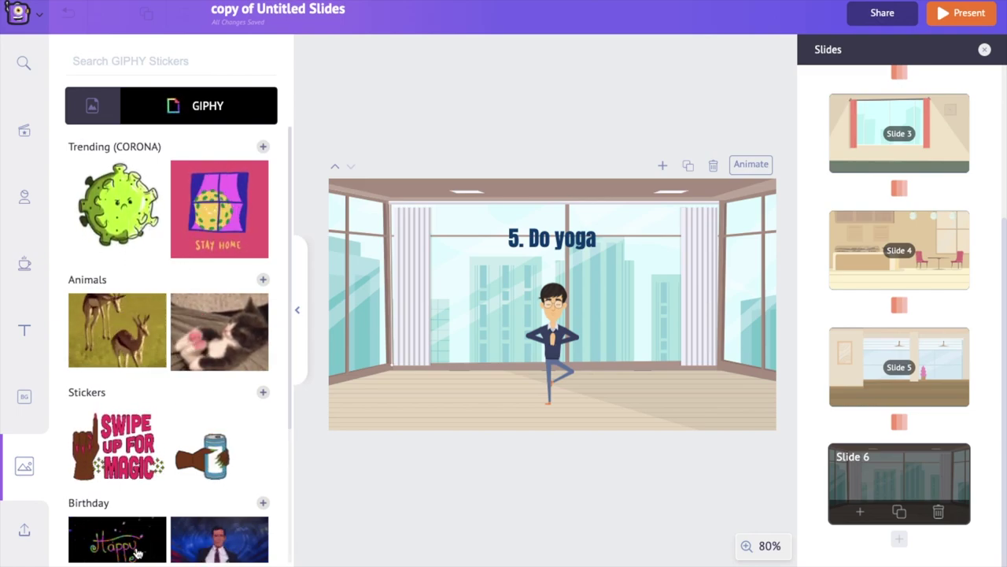
{"action": "left_click", "coordinate": [263, 392]}
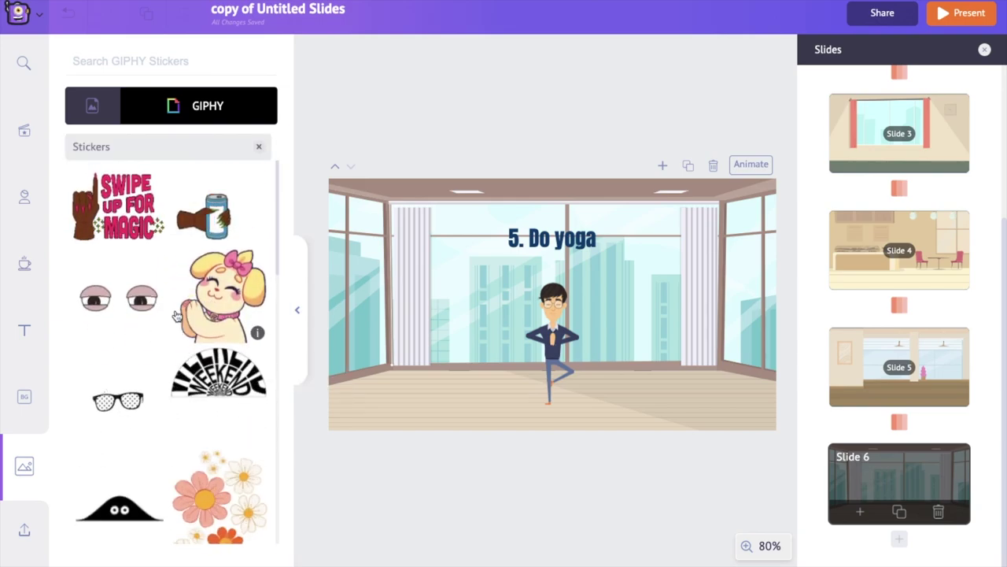
{"action": "left_click", "coordinate": [150, 61]}
{"action": "type", "text": "exercise"}
{"action": "key", "text": "Return"}
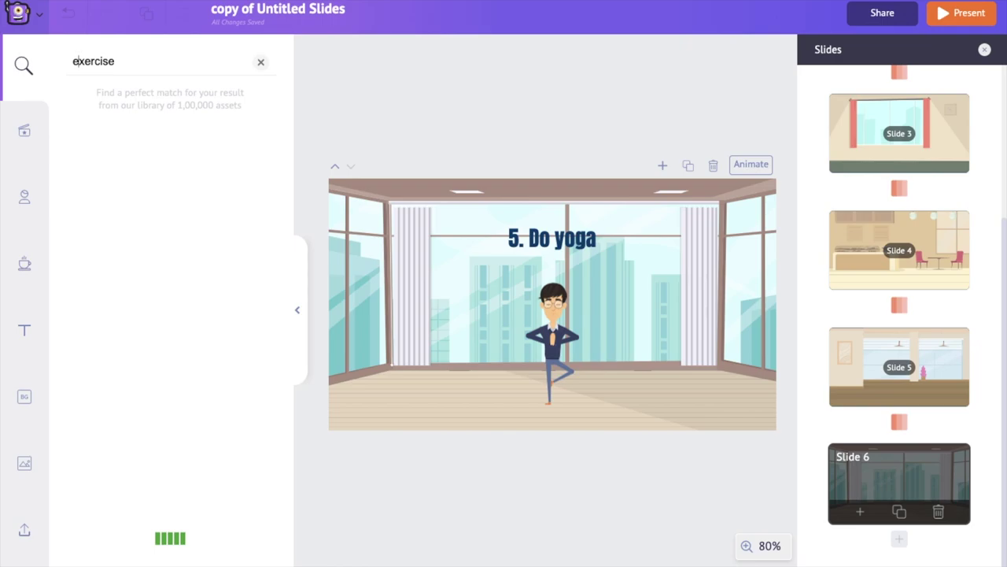
- Add the black blob skipping-rope sticker and place it on the floor left of the character
{"action": "scroll", "coordinate": [138, 239], "scroll_direction": "down", "scroll_amount": 1}
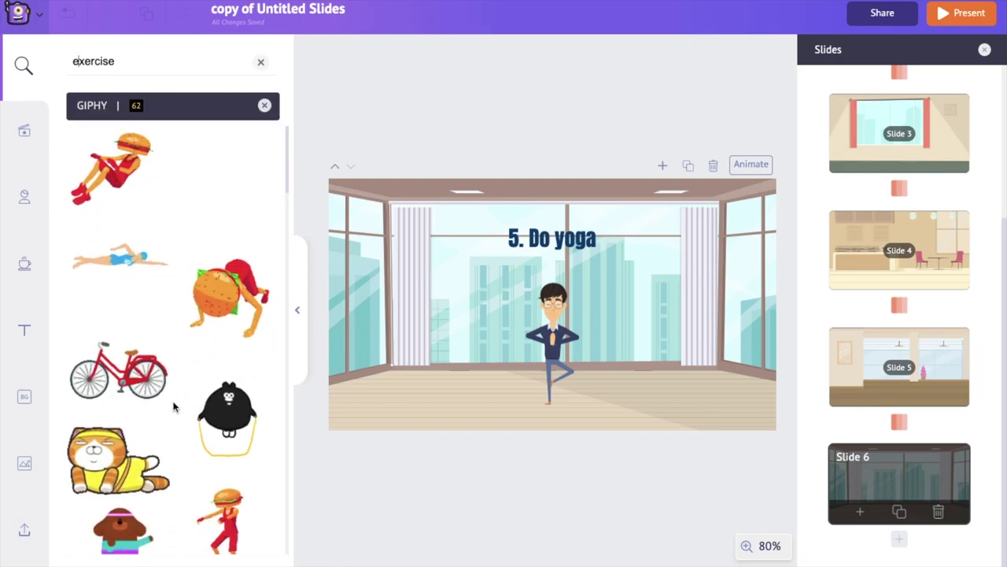
{"action": "left_click", "coordinate": [225, 415]}
{"action": "left_click_drag", "start_coordinate": [593, 281], "coordinate": [419, 384]}
{"action": "left_click", "coordinate": [418, 384]}
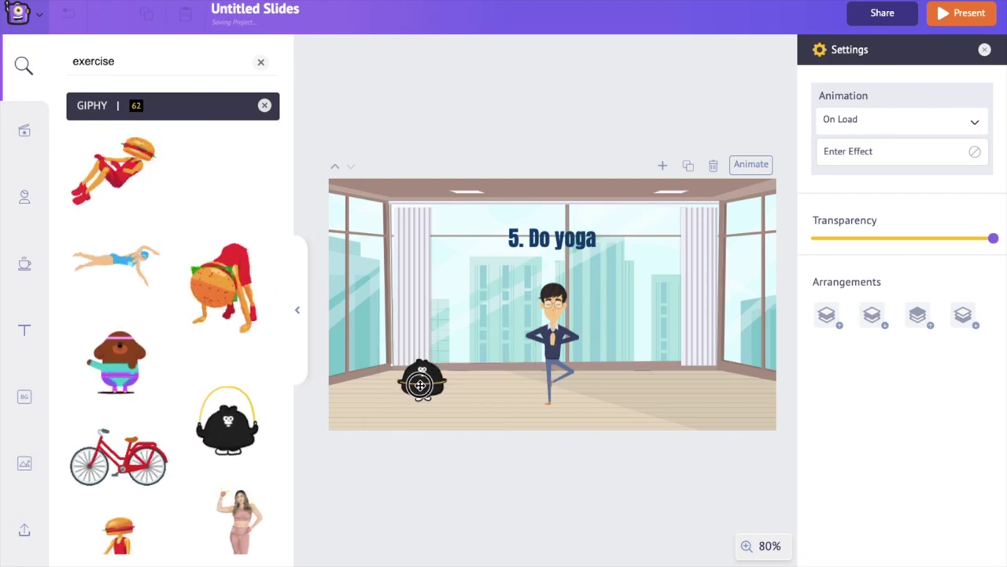
{"action": "left_click", "coordinate": [419, 385]}
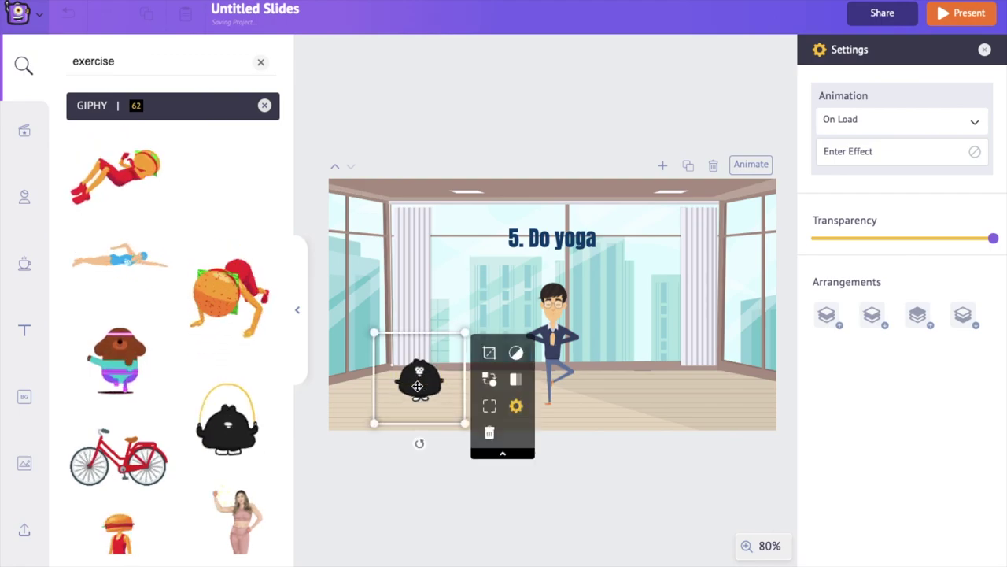
{"action": "left_click", "coordinate": [465, 281]}
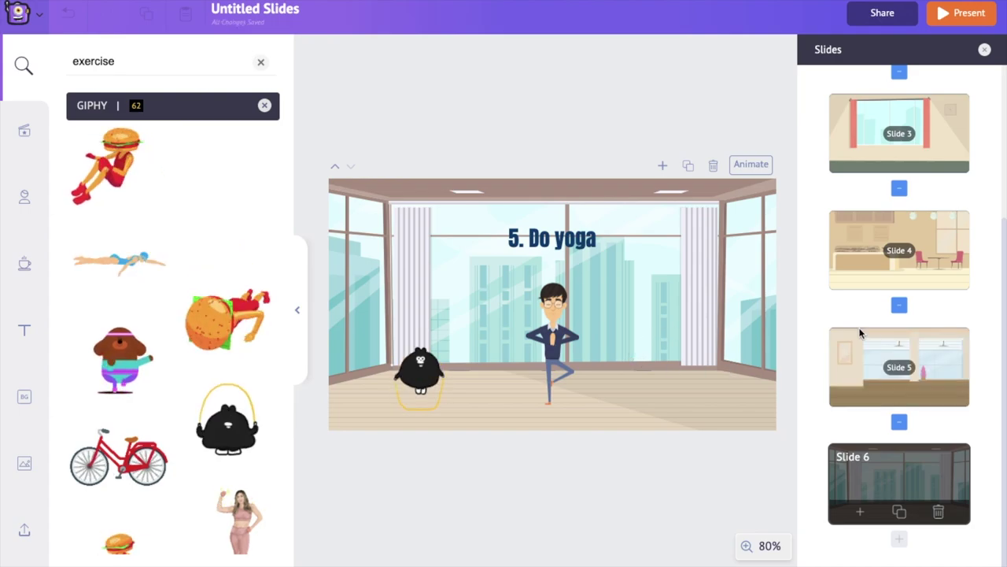
- Apply the Fade transition to all slides, confirm, and start the full-screen presentation
{"action": "left_click", "coordinate": [901, 425]}
{"action": "scroll", "coordinate": [897, 380], "scroll_direction": "down", "scroll_amount": 5}
{"action": "scroll", "coordinate": [892, 380], "scroll_direction": "down", "scroll_amount": 10}
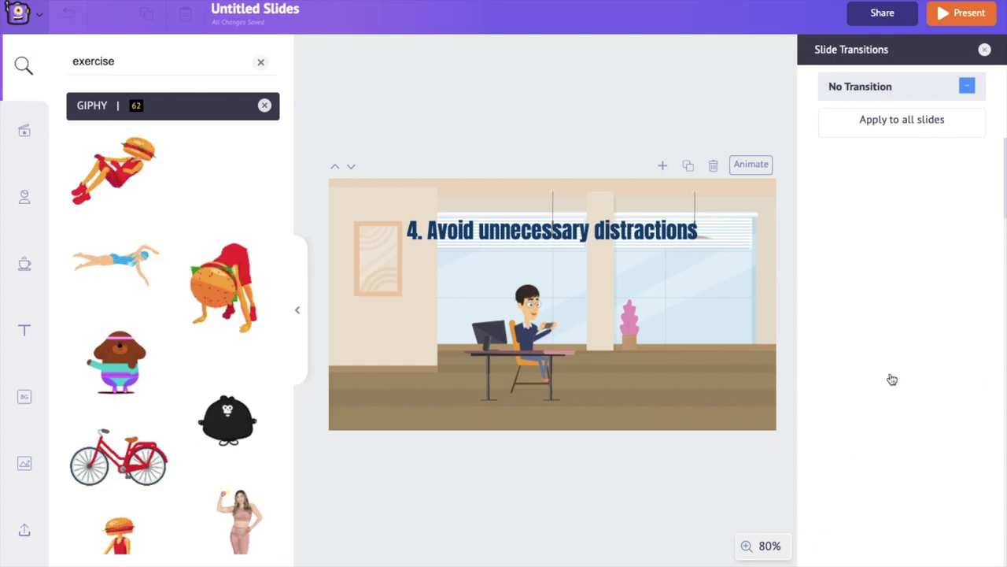
{"action": "scroll", "coordinate": [892, 380], "scroll_direction": "up", "scroll_amount": 2}
{"action": "scroll", "coordinate": [892, 380], "scroll_direction": "up", "scroll_amount": 3}
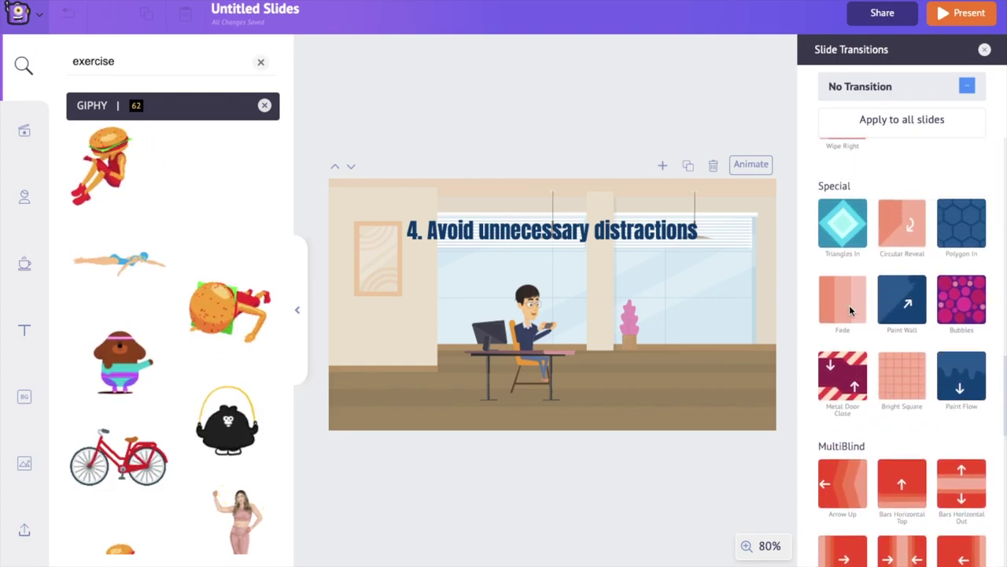
{"action": "left_click", "coordinate": [846, 303]}
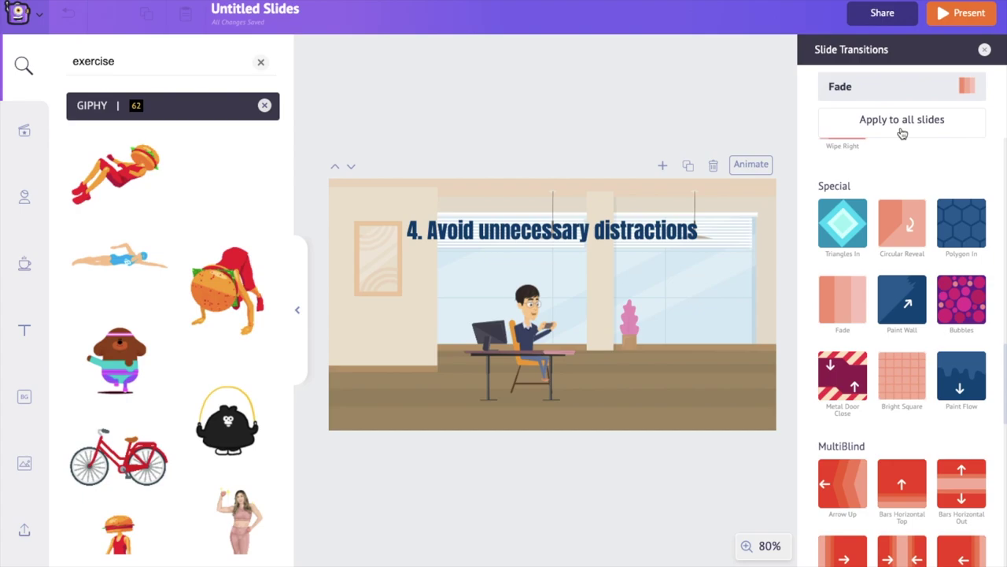
{"action": "left_click", "coordinate": [902, 129]}
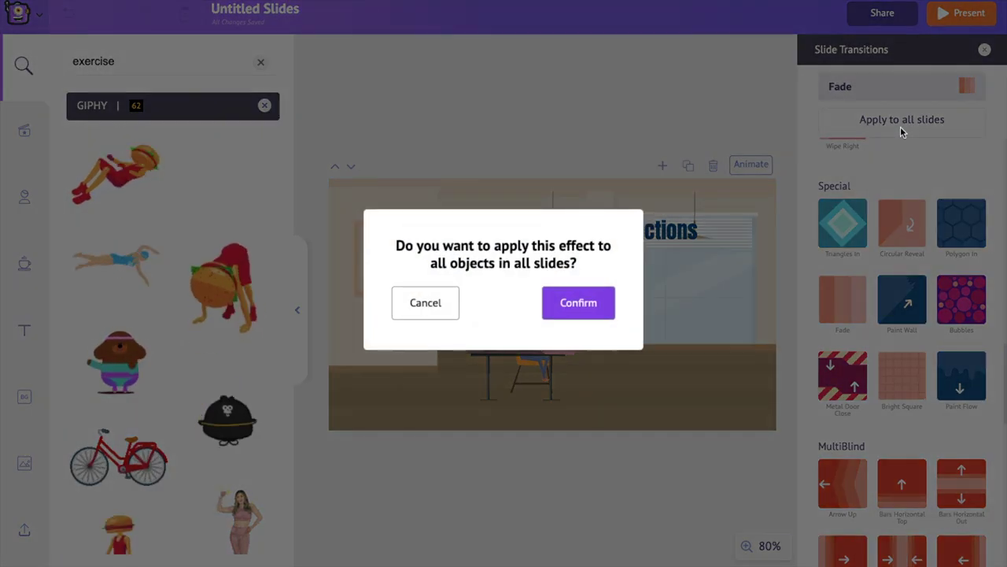
{"action": "left_click", "coordinate": [574, 303]}
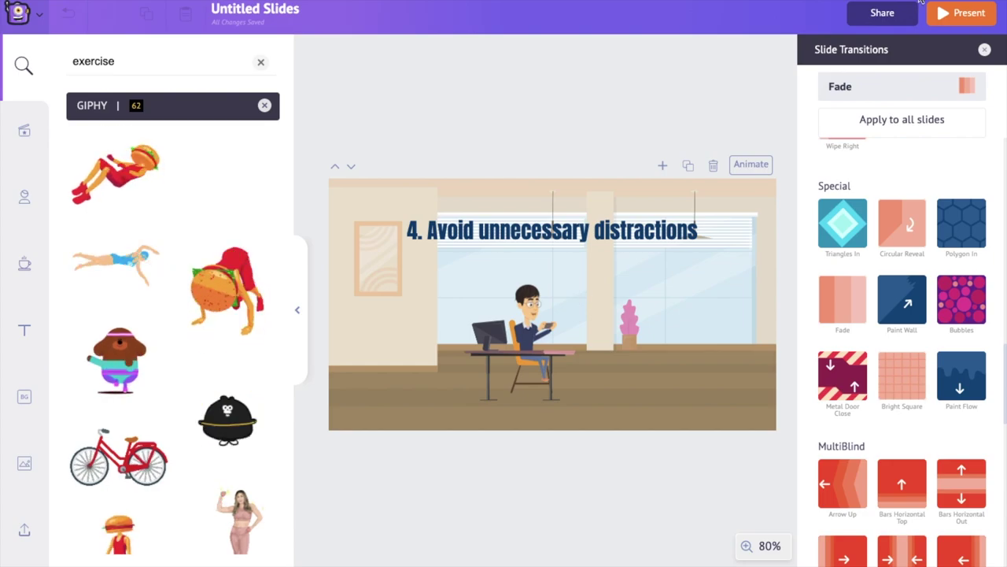
{"action": "left_click", "coordinate": [948, 16]}
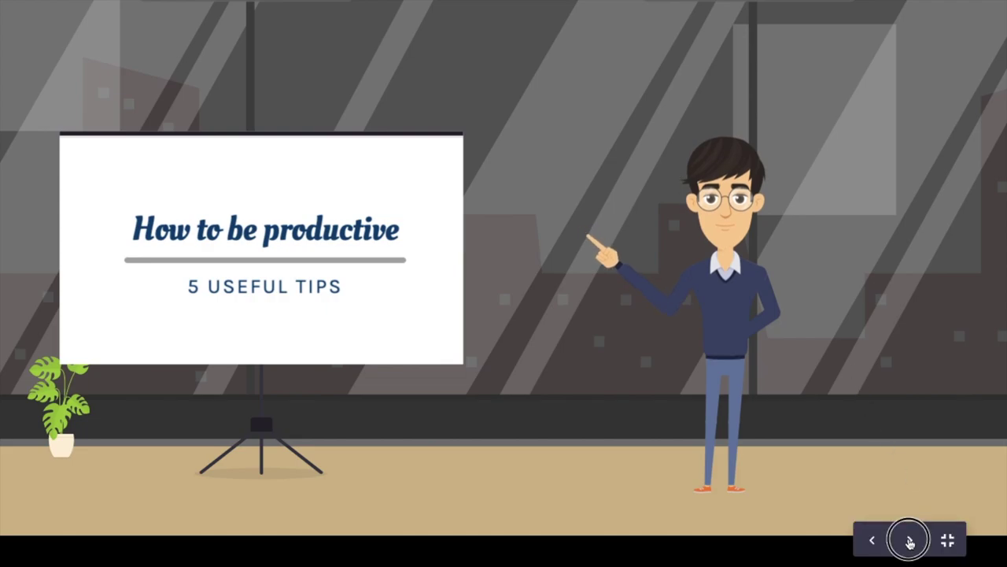
- Advance the slideshow through to '5. Do yoga', exit full screen, and bring up sharing options
{"action": "left_click", "coordinate": [910, 540]}
{"action": "left_click", "coordinate": [910, 540]}
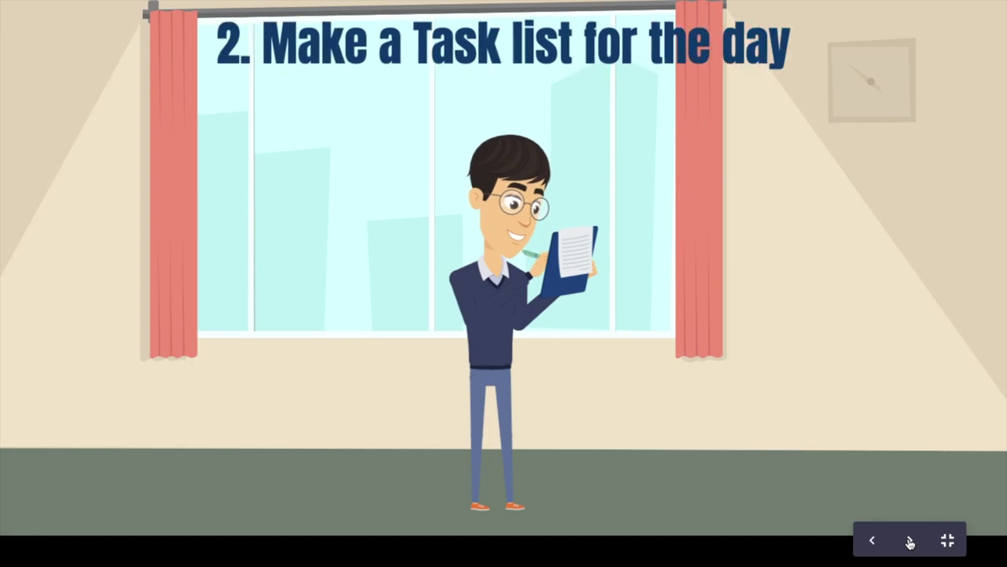
{"action": "left_click", "coordinate": [909, 540]}
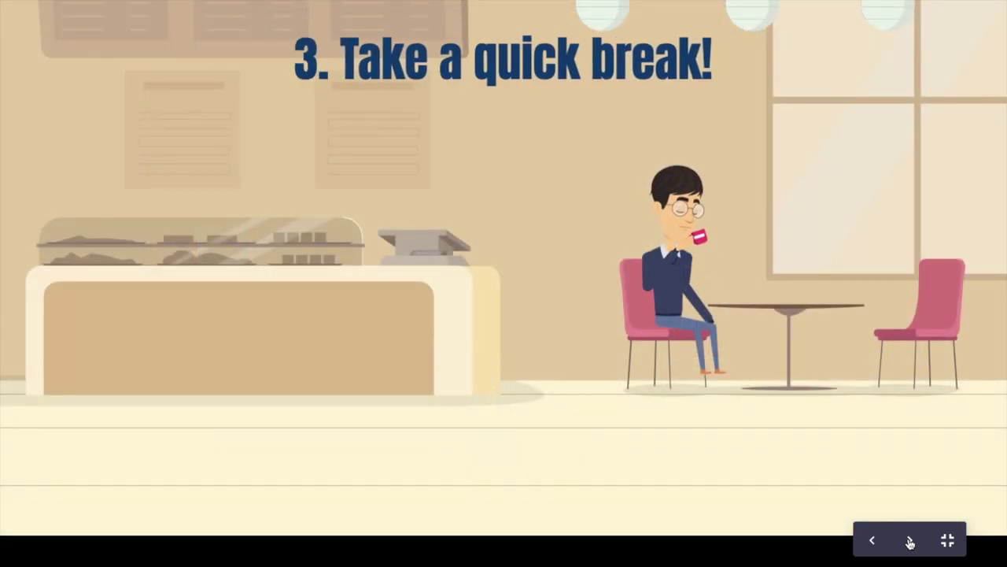
{"action": "left_click", "coordinate": [910, 540]}
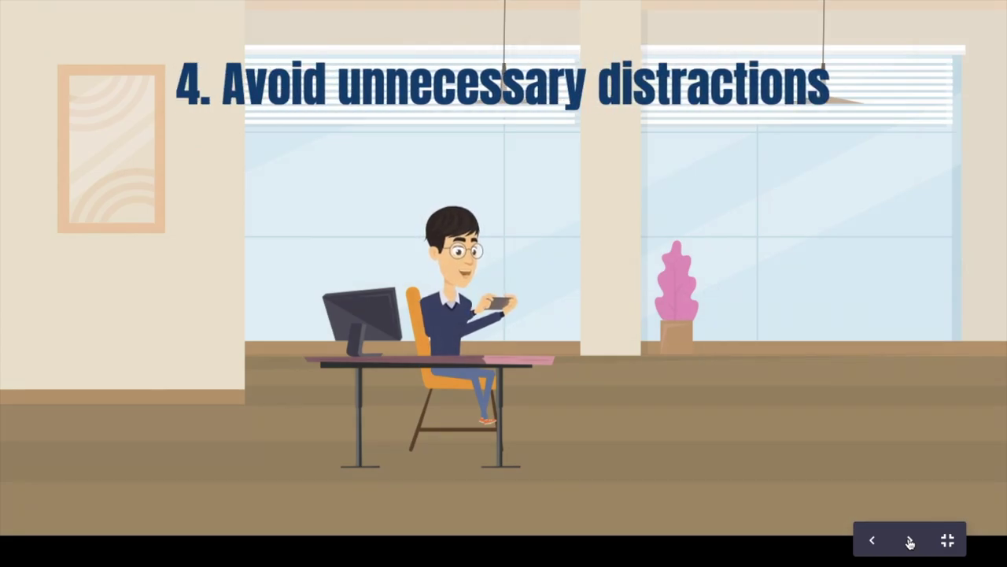
{"action": "left_click", "coordinate": [909, 540]}
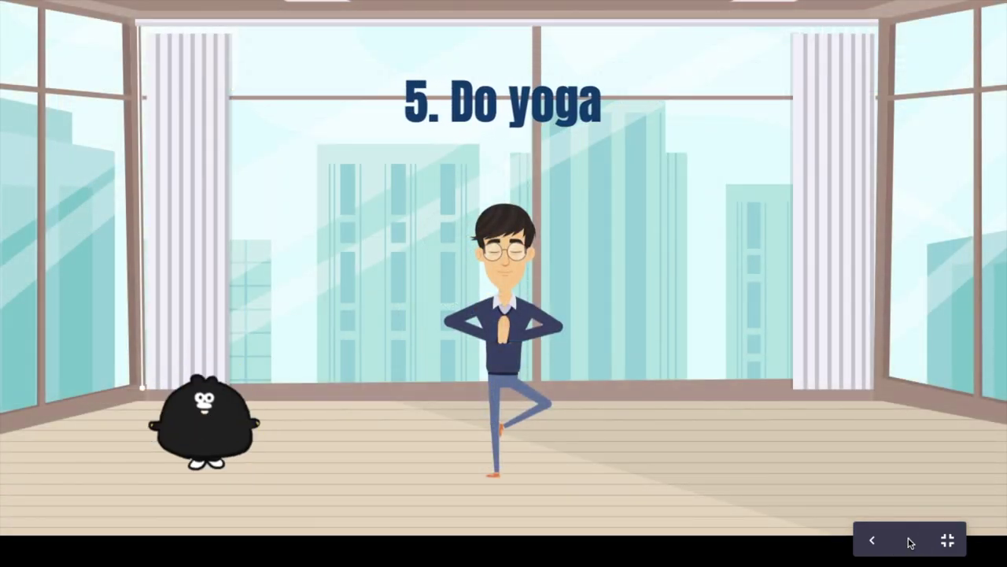
{"action": "key", "text": "Escape"}
{"action": "left_click", "coordinate": [882, 14]}
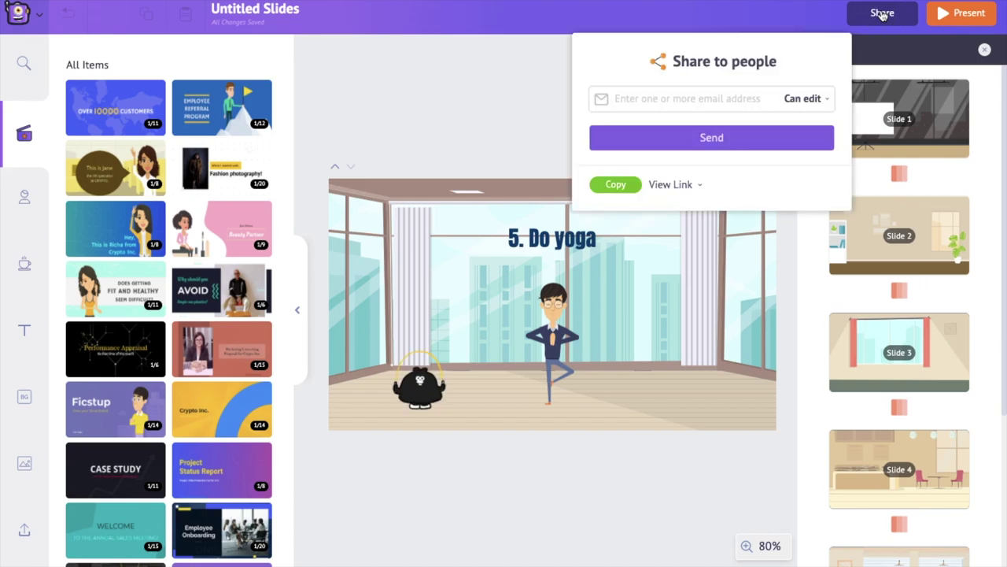
- Focus the collaborators' e-mail field, then dismiss the sharing popup without inviting anyone
{"action": "left_click", "coordinate": [723, 92]}
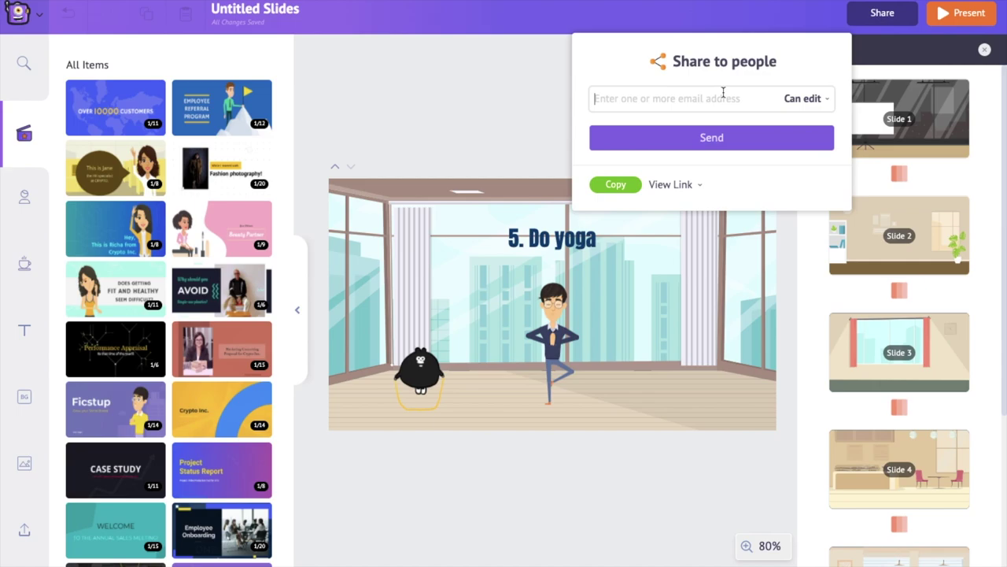
{"action": "left_click", "coordinate": [687, 243]}
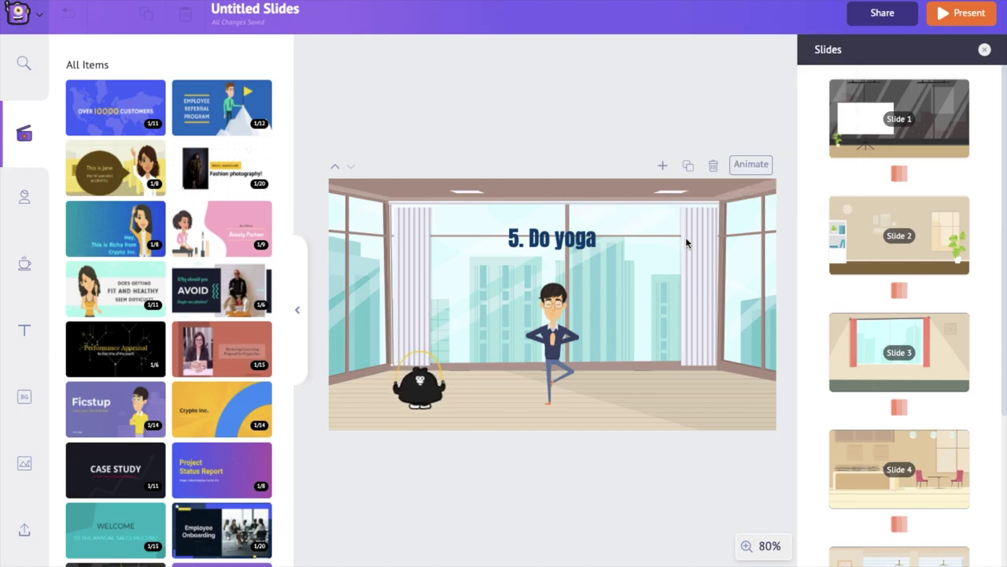